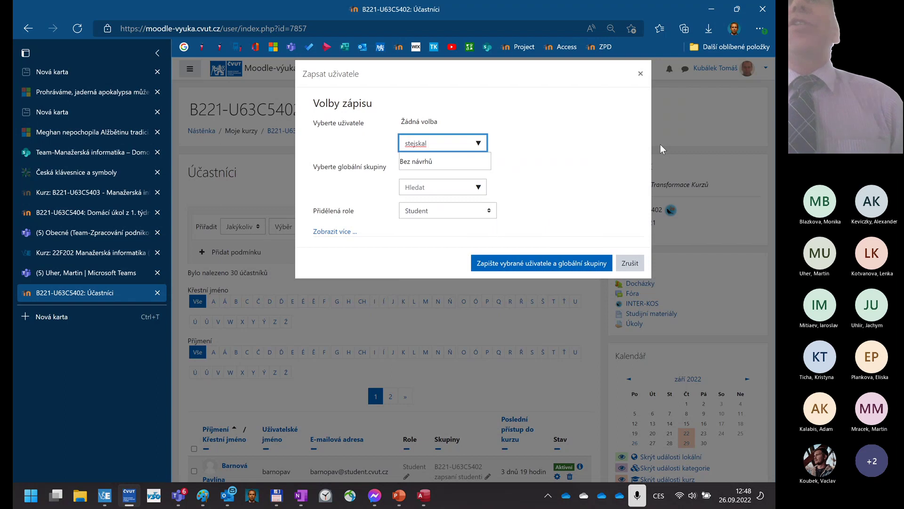
- Search Select users by the student's surname only and scroll the matching accounts
{"action": "type", "text": "michal"}
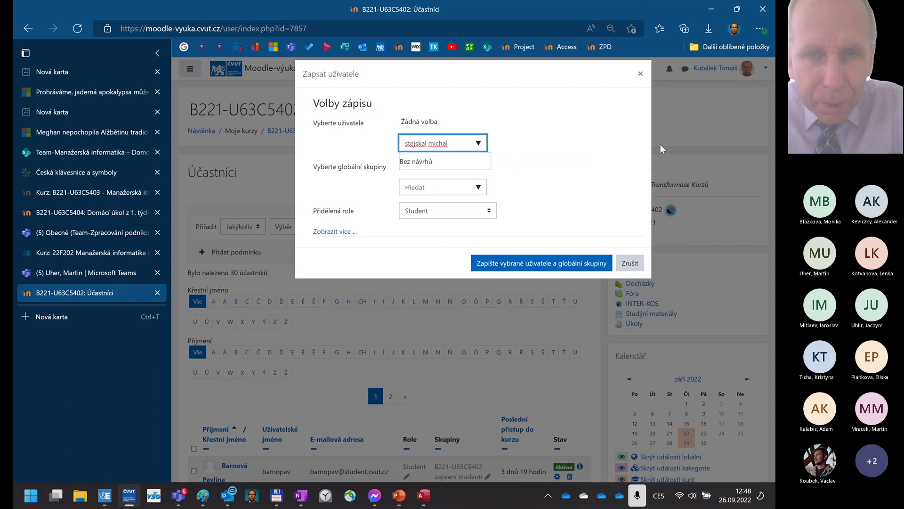
{"action": "key", "text": "BackSpace"}
{"action": "key", "text": "BackSpace"}
{"action": "key", "text": "BackSpace"}
{"action": "key", "text": "BackSpace"}
{"action": "key", "text": "BackSpace"}
{"action": "key", "text": "BackSpace"}
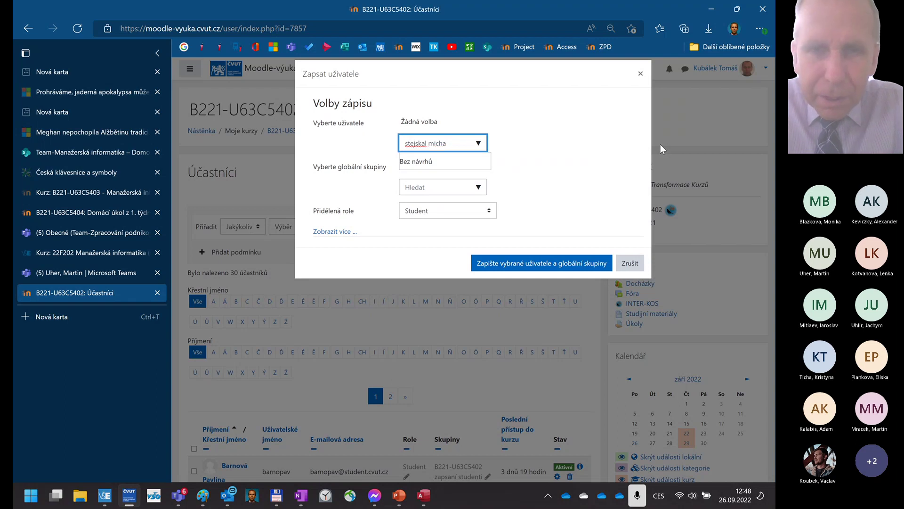
{"action": "key", "text": "BackSpace"}
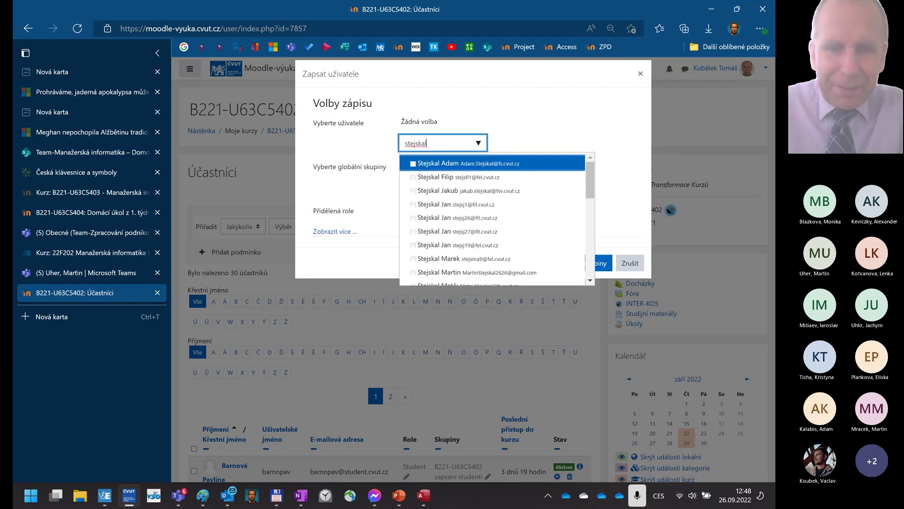
{"action": "key", "text": "BackSpace"}
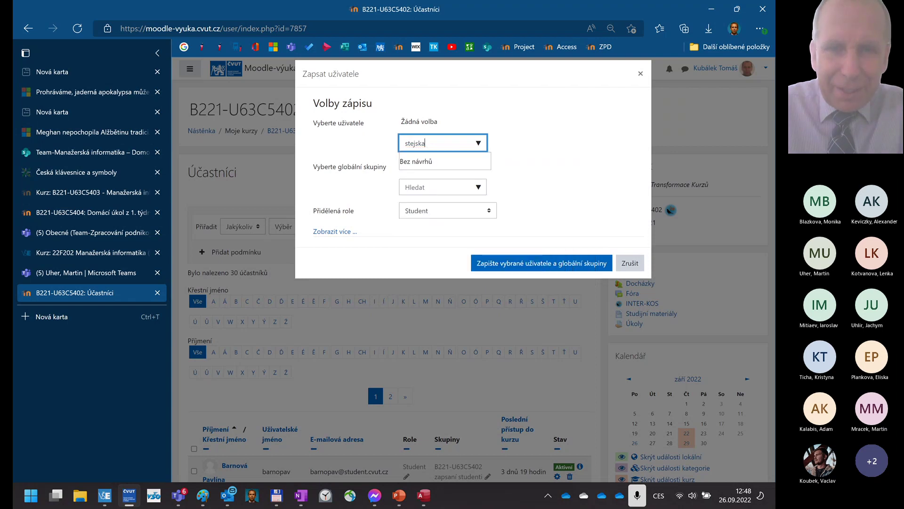
{"action": "type", "text": "l michal"}
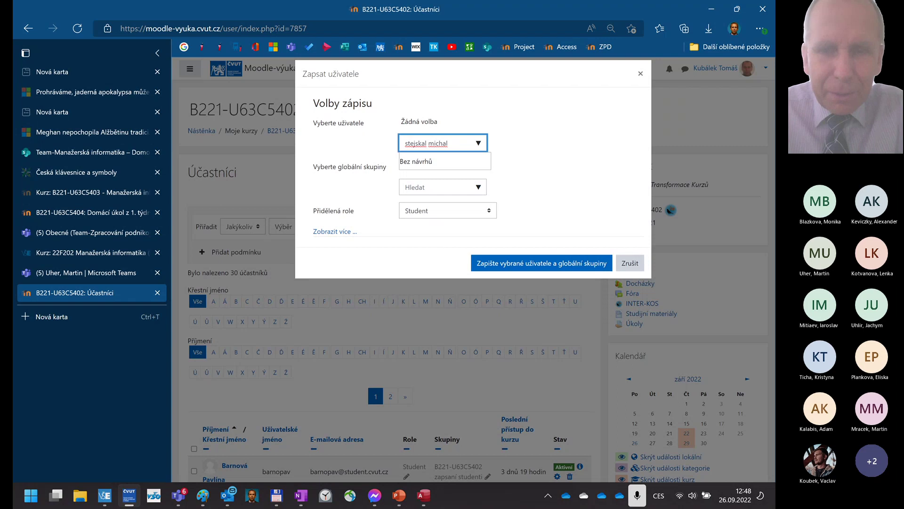
{"action": "key", "text": "BackSpace"}
{"action": "key", "text": "BackSpace"}
{"action": "key", "text": "BackSpace"}
{"action": "key", "text": "BackSpace"}
{"action": "key", "text": "BackSpace"}
{"action": "key", "text": "BackSpace"}
{"action": "key", "text": "BackSpace"}
{"action": "key", "text": "BackSpace"}
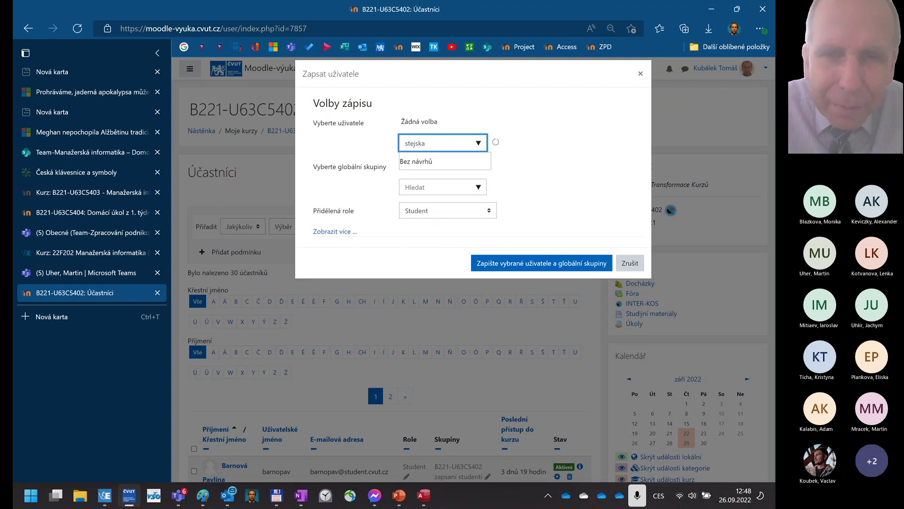
{"action": "type", "text": "l"}
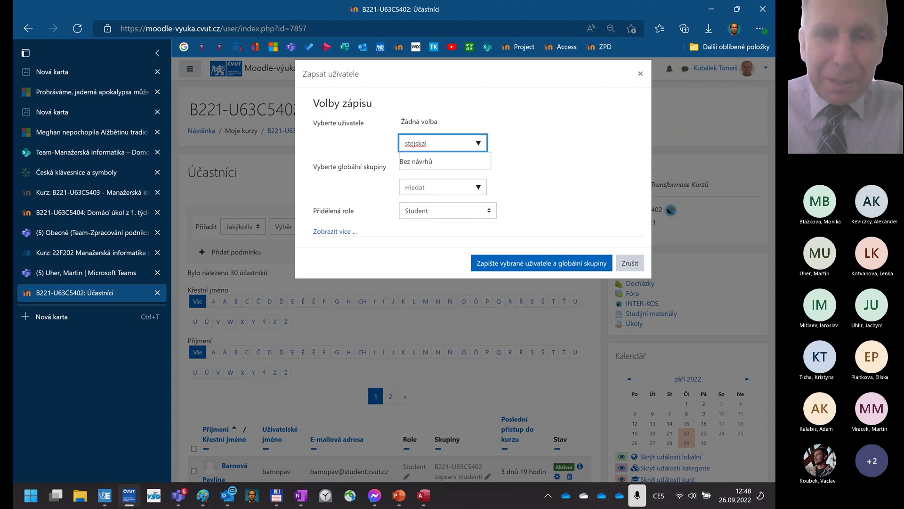
{"action": "key", "text": "BackSpace"}
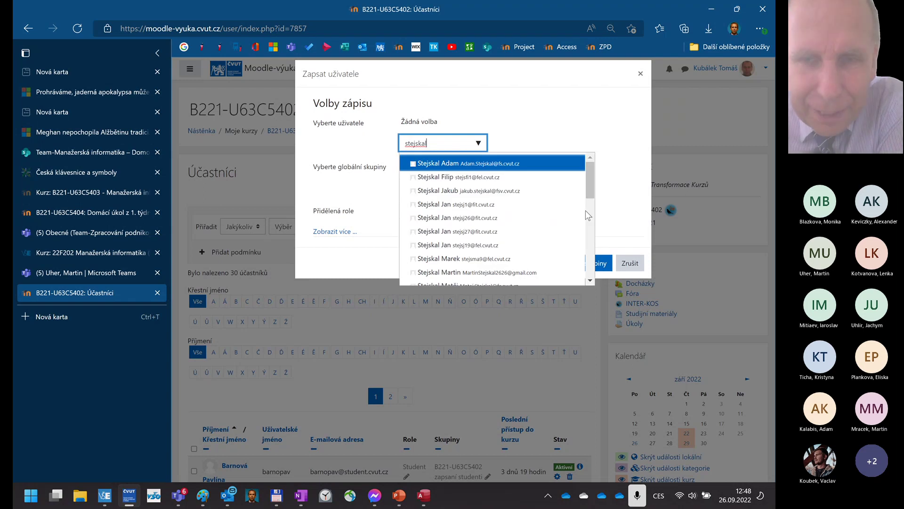
{"action": "scroll", "coordinate": [584, 199], "scroll_direction": "down", "scroll_amount": 1}
{"action": "scroll", "coordinate": [584, 198], "scroll_direction": "down", "scroll_amount": 1}
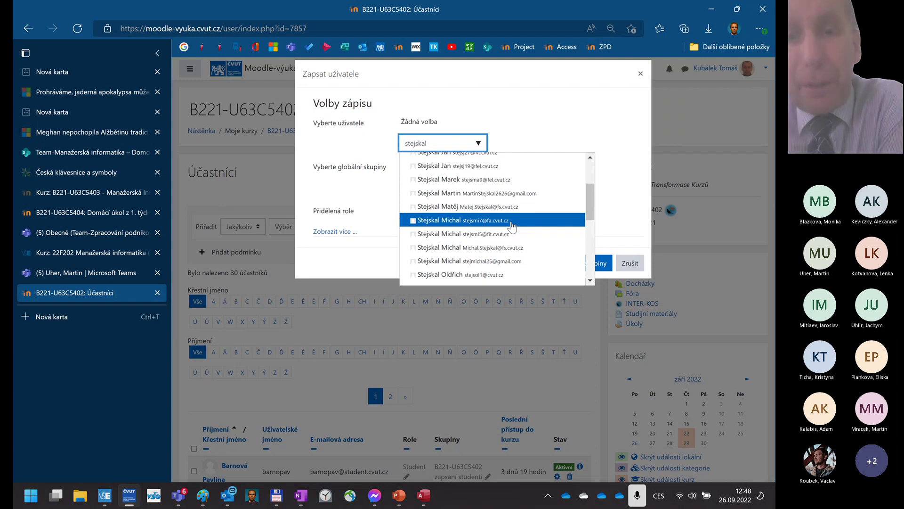
- Select both students in Select users and enrol them, raising course participants to 32
{"action": "left_click", "coordinate": [512, 224]}
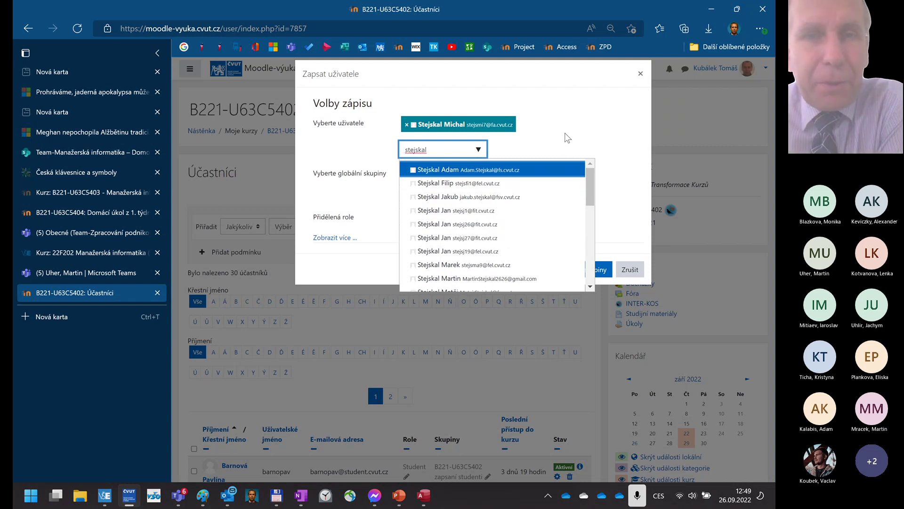
{"action": "double_click", "coordinate": [400, 150]}
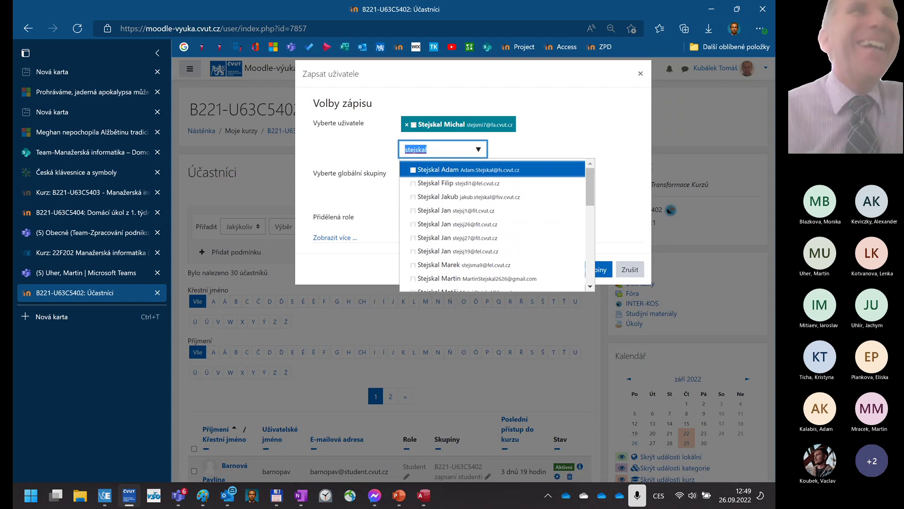
{"action": "type", "text": "mi"}
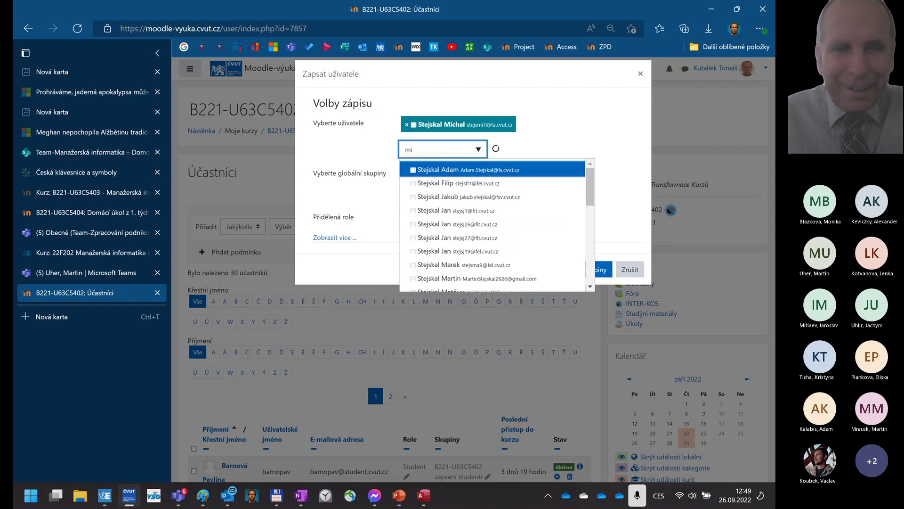
{"action": "type", "text": "e"}
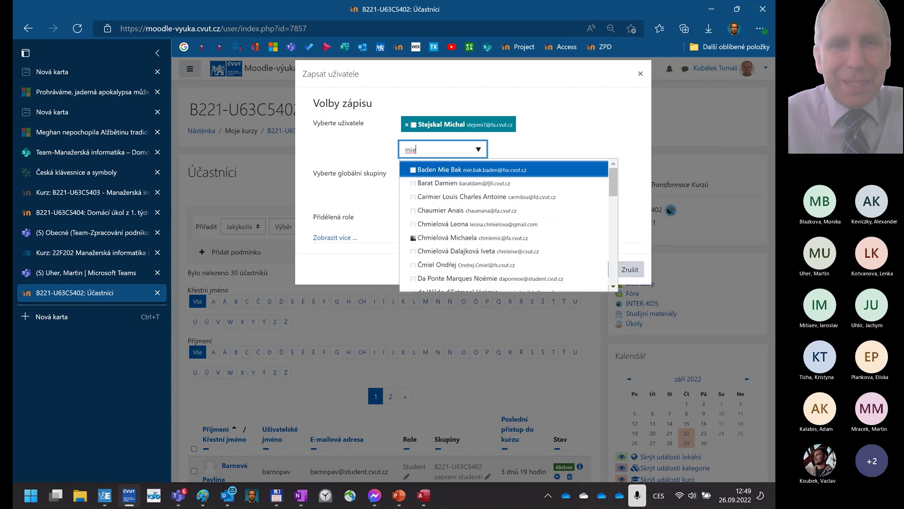
{"action": "key", "text": "BackSpace"}
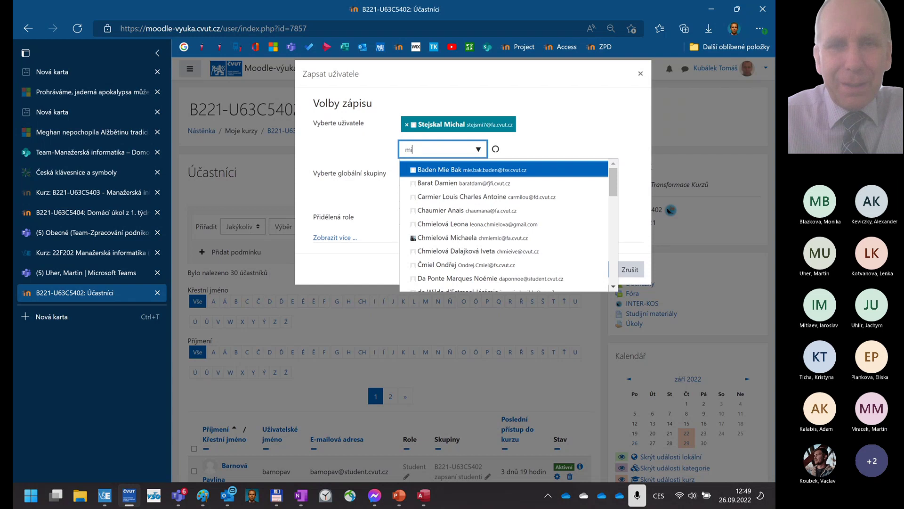
{"action": "type", "text": "a"}
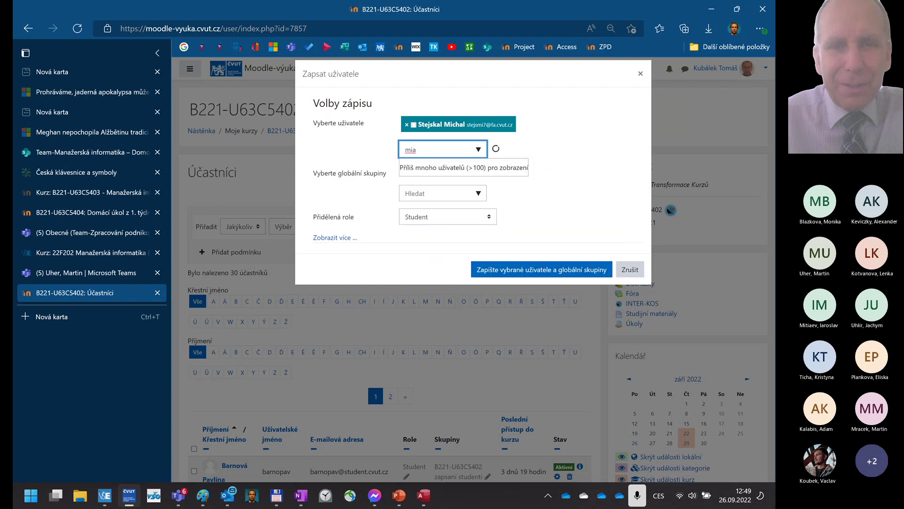
{"action": "key", "text": "BackSpace"}
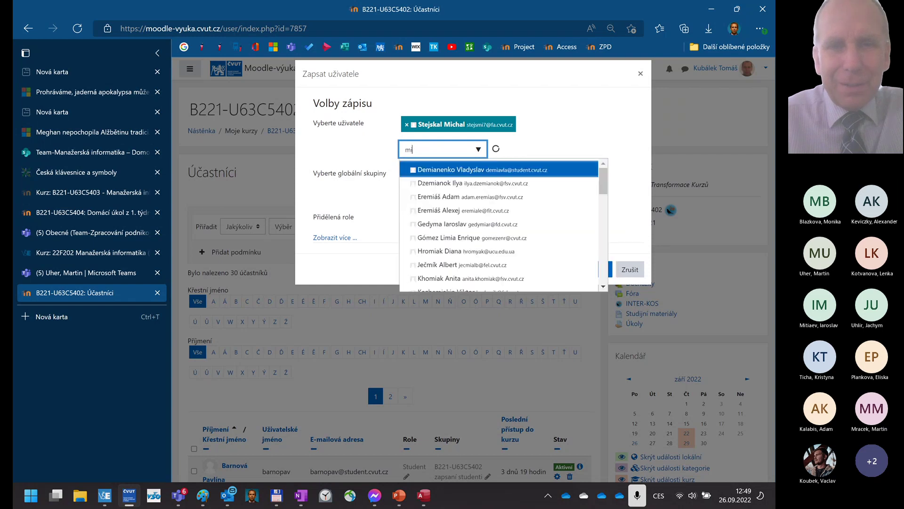
{"action": "type", "text": "at"}
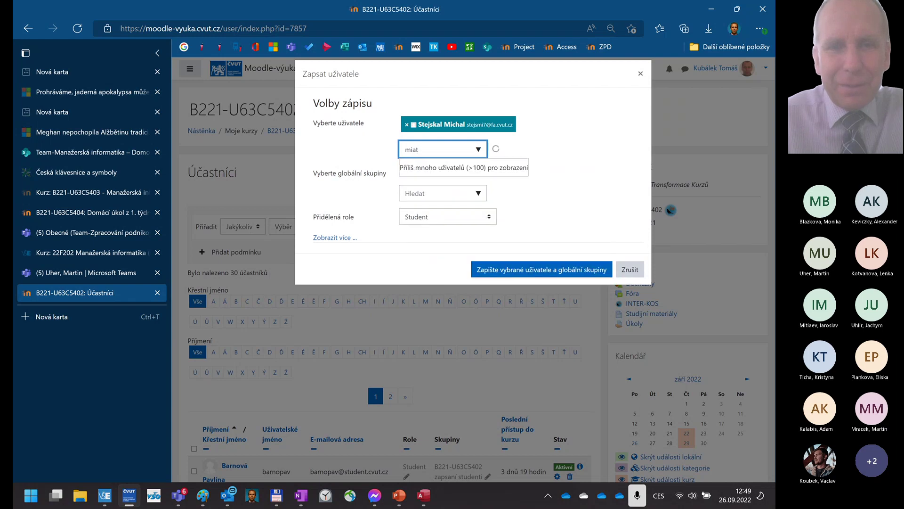
{"action": "key", "text": "BackSpace"}
{"action": "key", "text": "BackSpace"}
{"action": "type", "text": "t"}
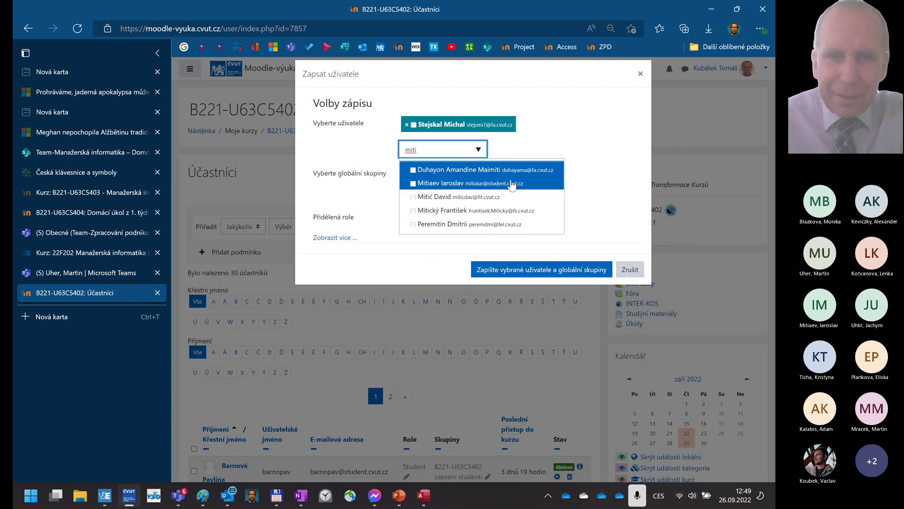
{"action": "left_click", "coordinate": [491, 187]}
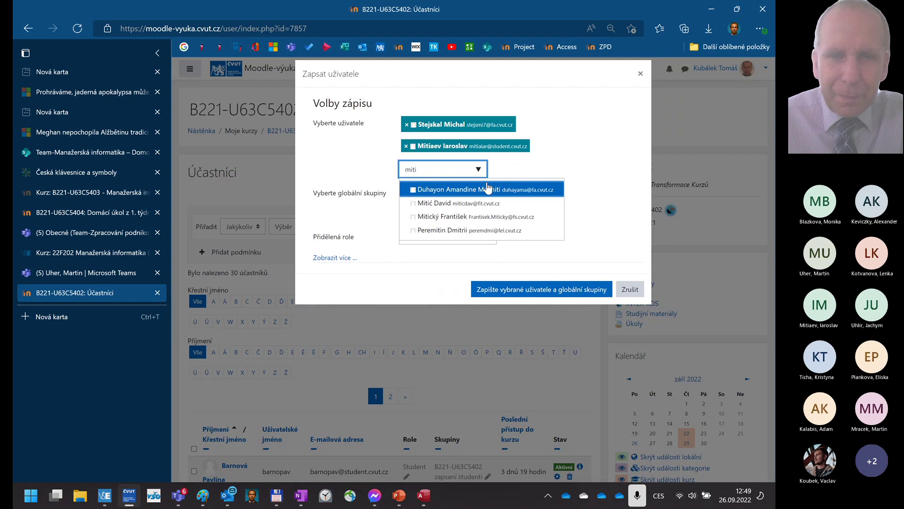
{"action": "left_click", "coordinate": [489, 289]}
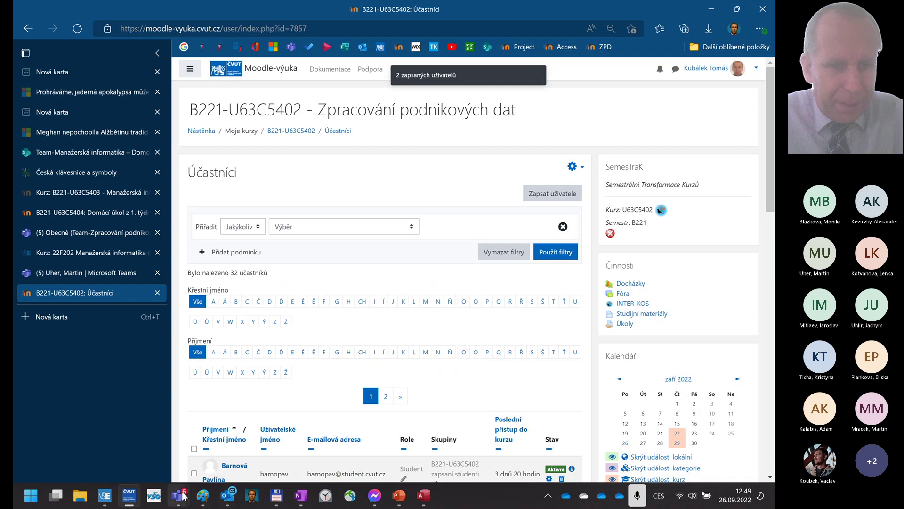
- Open the add-members dialog for the Team-Zpracování podnikových dat team in Teams
{"action": "mouse_move", "coordinate": [182, 504]}
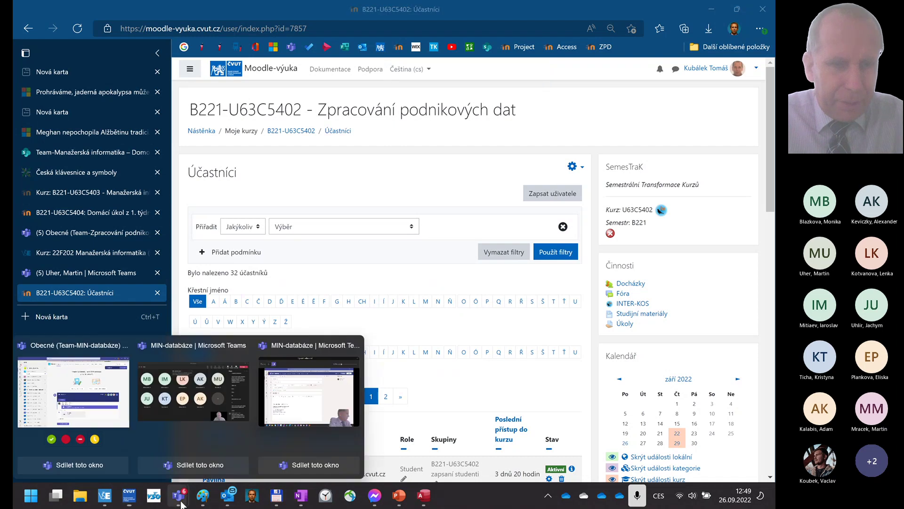
{"action": "left_click", "coordinate": [117, 413]}
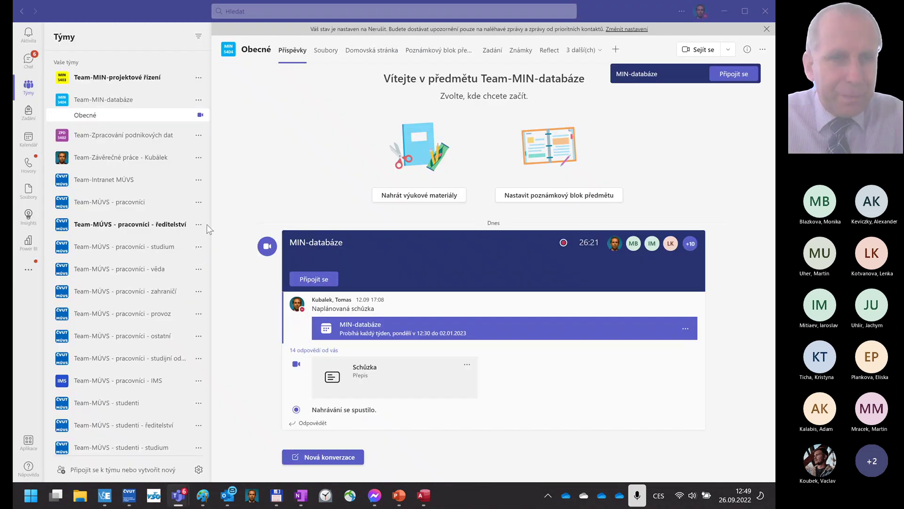
{"action": "left_click", "coordinate": [95, 136]}
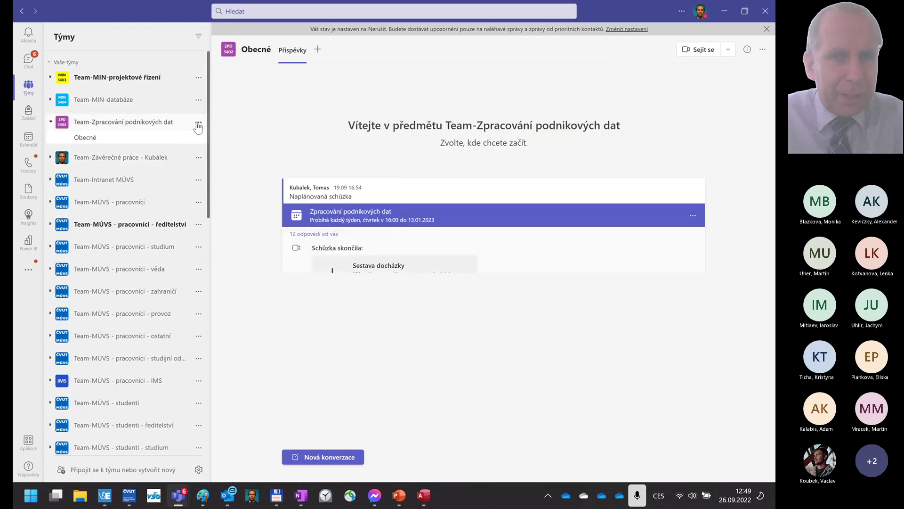
{"action": "left_click", "coordinate": [199, 123]}
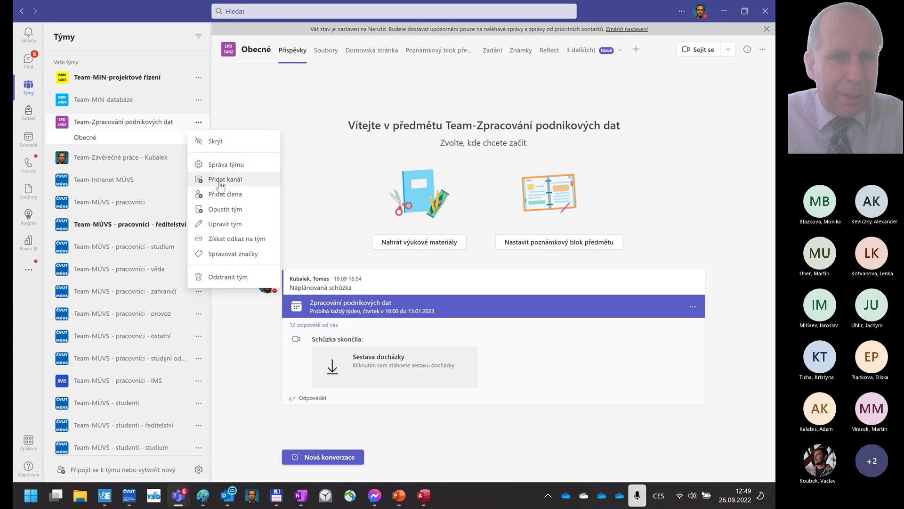
{"action": "left_click", "coordinate": [377, 177]}
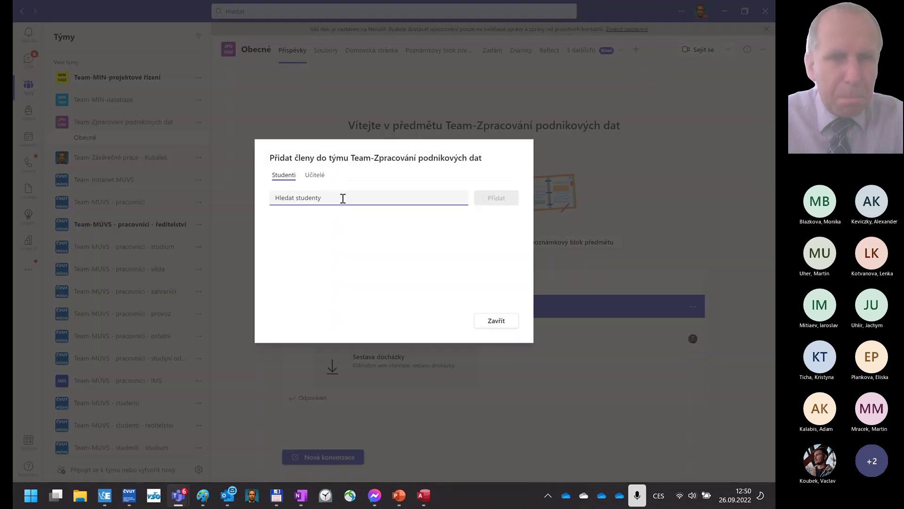
- Choose the two students by name, add them as team members, and close the dialog
{"action": "type", "text": "m"}
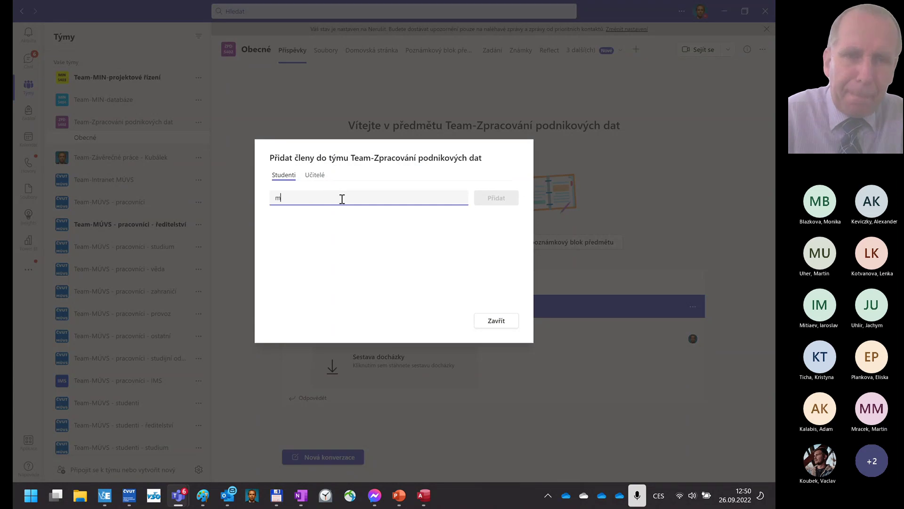
{"action": "type", "text": "iti"}
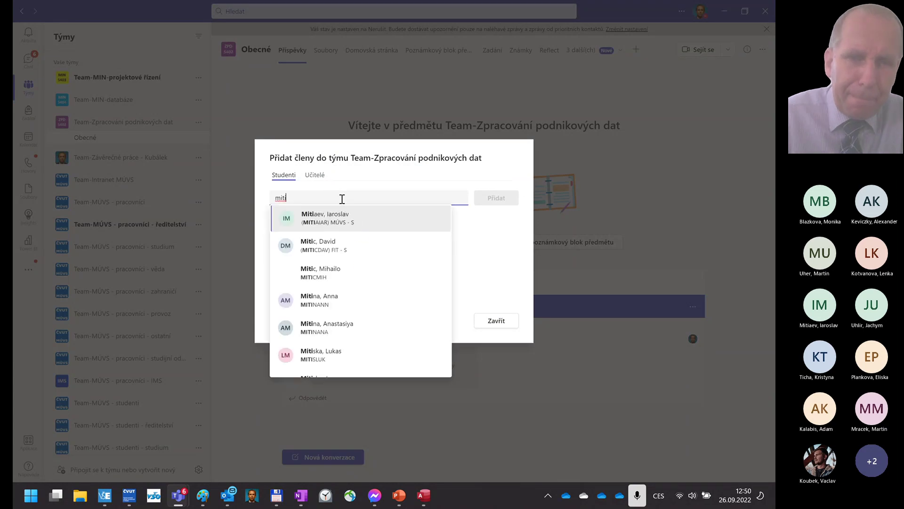
{"action": "left_click", "coordinate": [361, 218]}
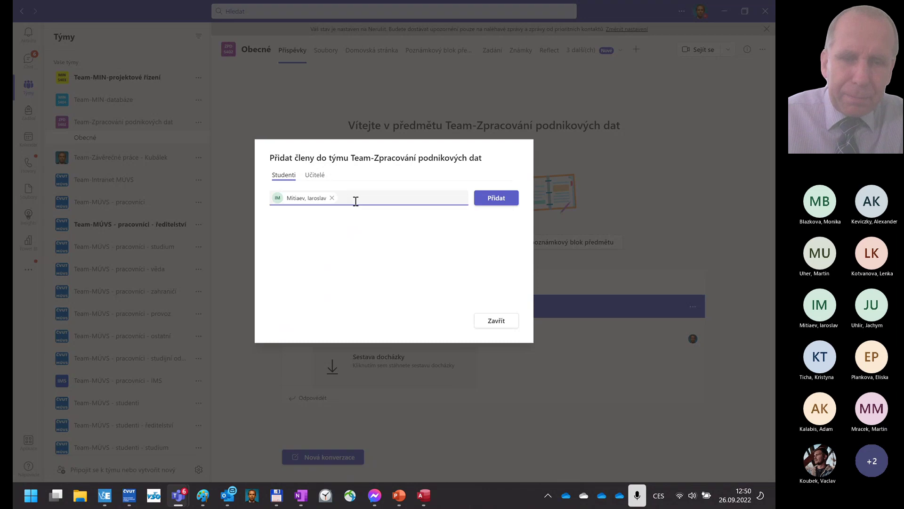
{"action": "type", "text": "stejskal"}
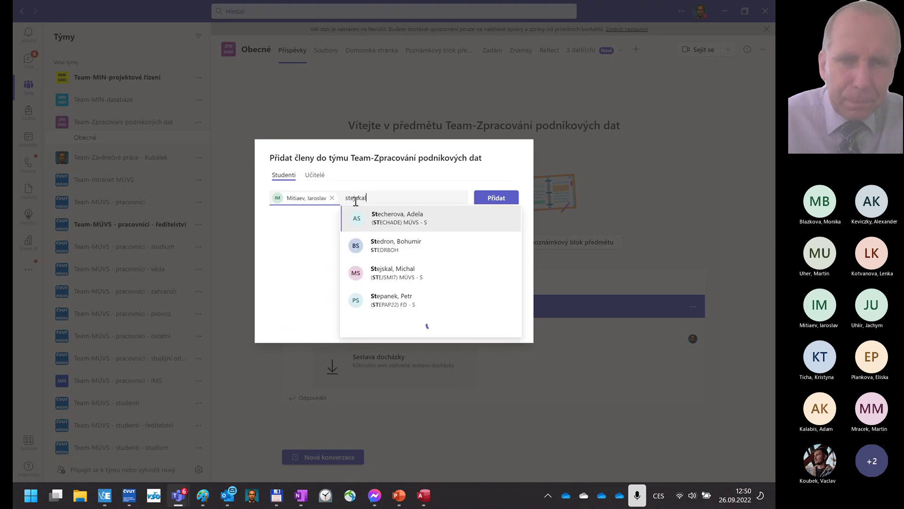
{"action": "left_click", "coordinate": [419, 220]}
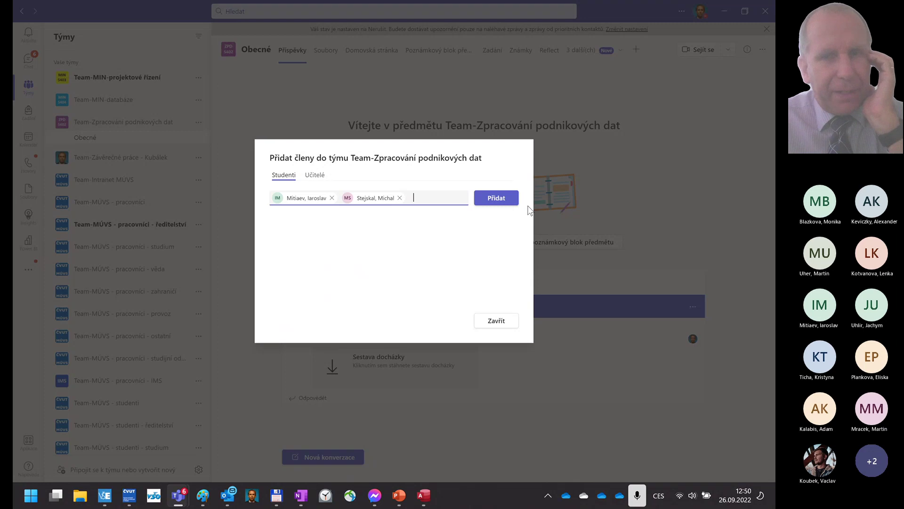
{"action": "left_click", "coordinate": [497, 198]}
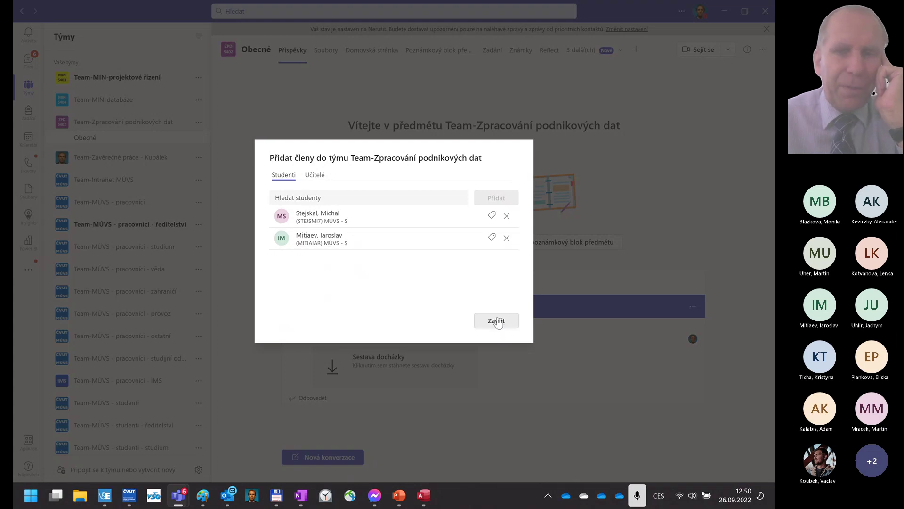
{"action": "left_click", "coordinate": [497, 322]}
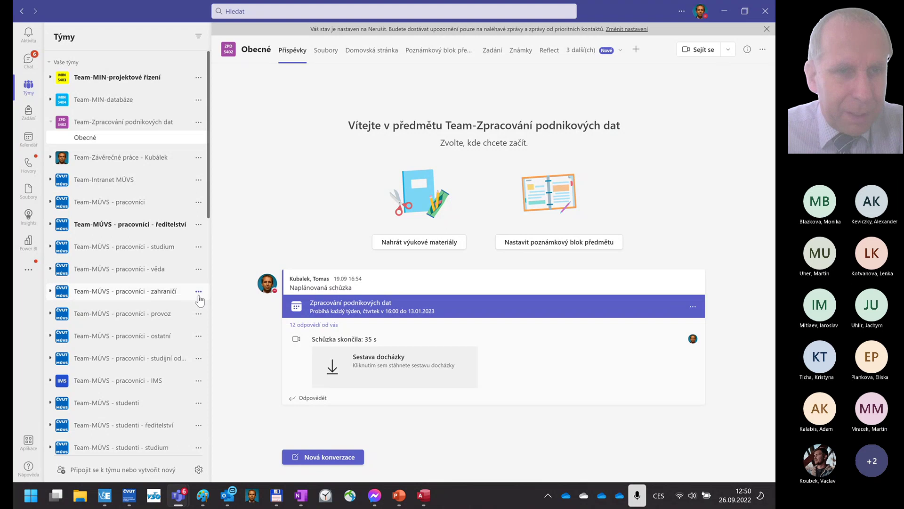
- Minimize Teams and Edge, then show slide 25 as a small slide-show window
{"action": "left_click", "coordinate": [730, 14]}
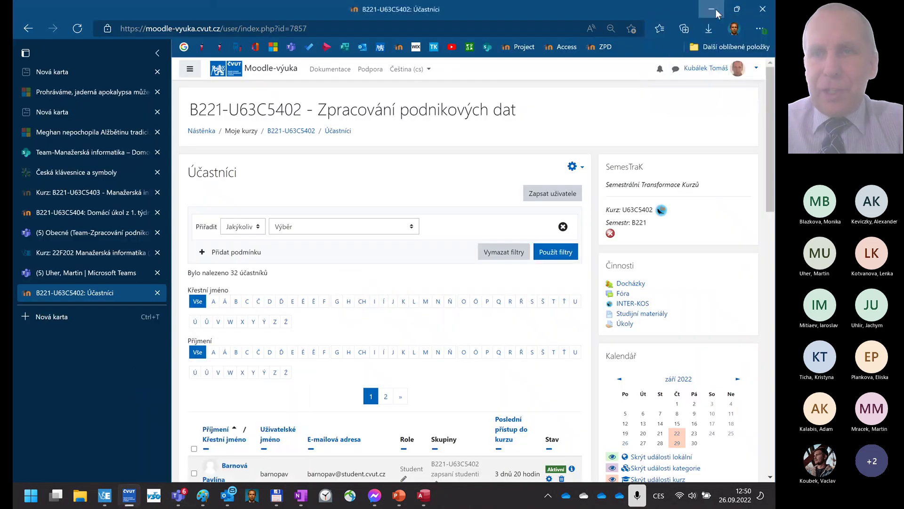
{"action": "left_click", "coordinate": [714, 10]}
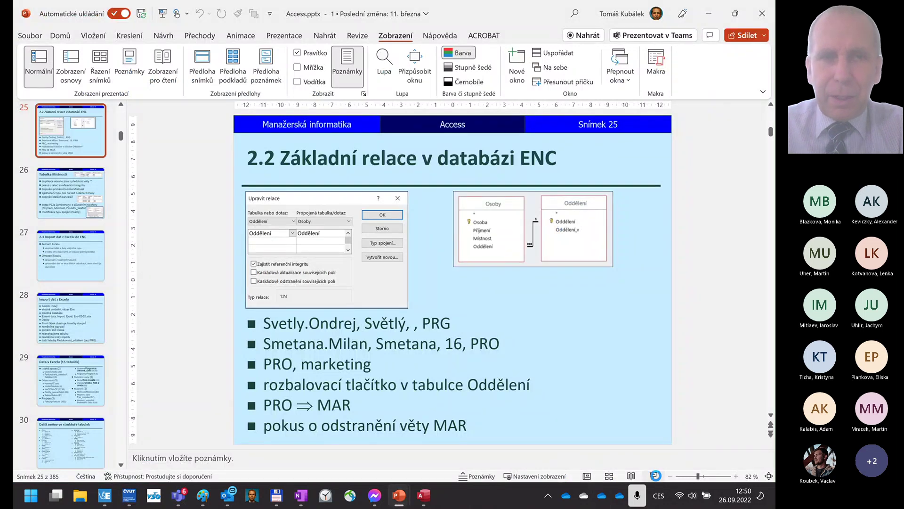
{"action": "left_click", "coordinate": [655, 476]}
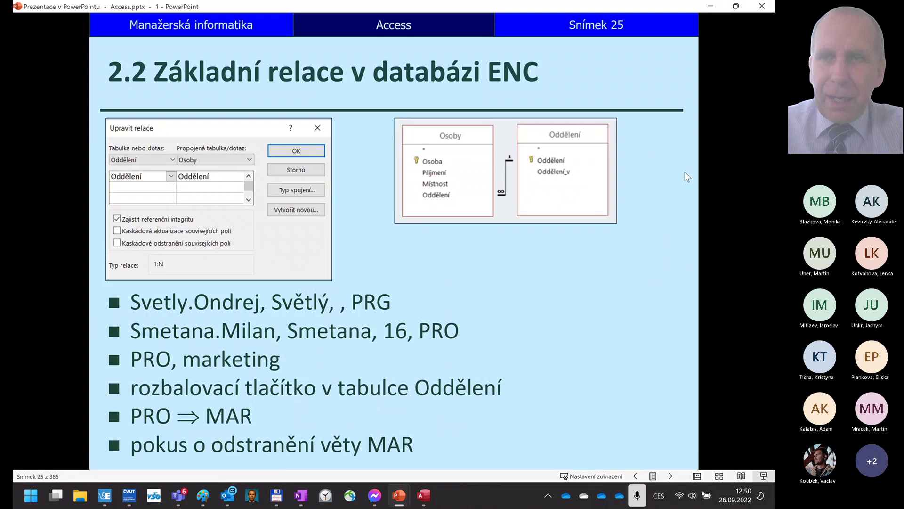
{"action": "left_click", "coordinate": [736, 7]}
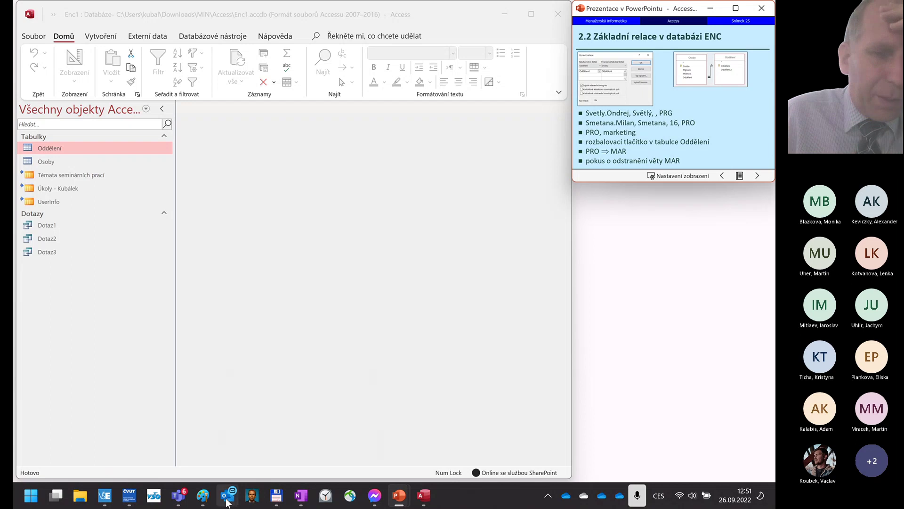
- Open Relationships from Databázové nástroje in the Enc1 Access database
{"action": "mouse_move", "coordinate": [231, 498]}
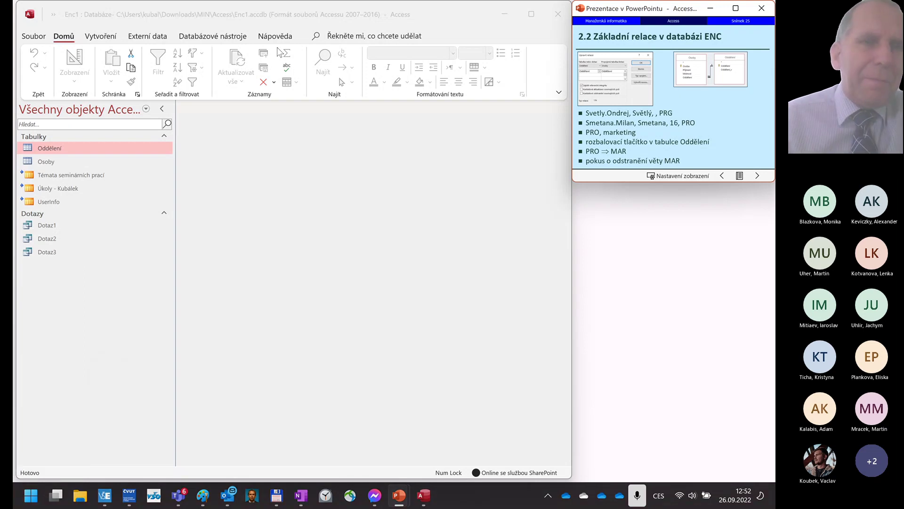
{"action": "left_click", "coordinate": [204, 43]}
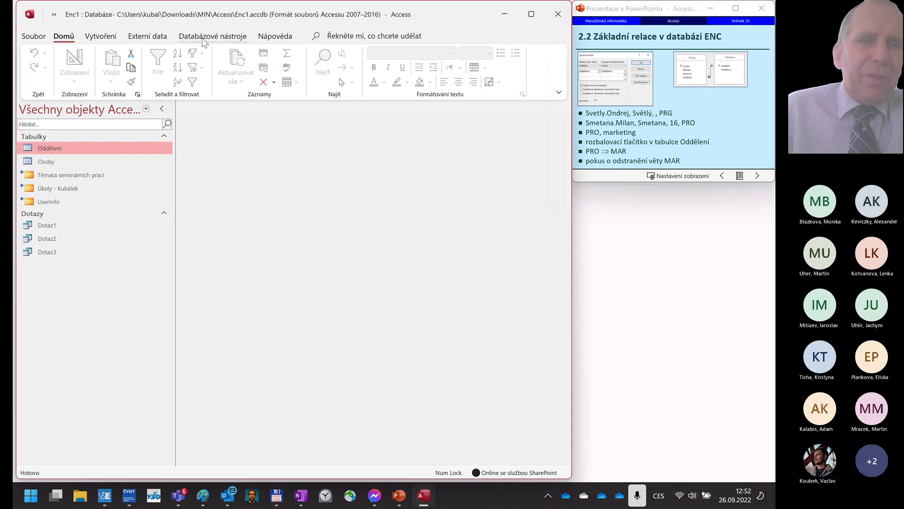
{"action": "left_click", "coordinate": [204, 42]}
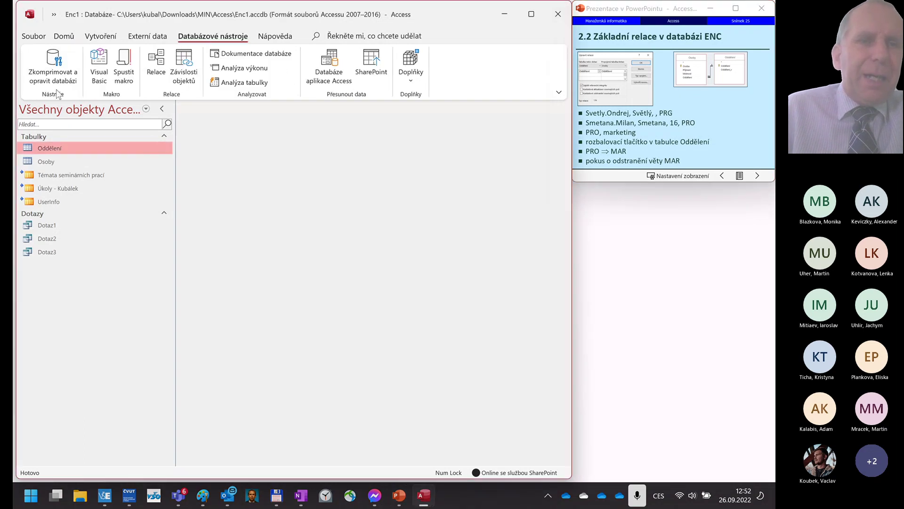
{"action": "left_click", "coordinate": [156, 70]}
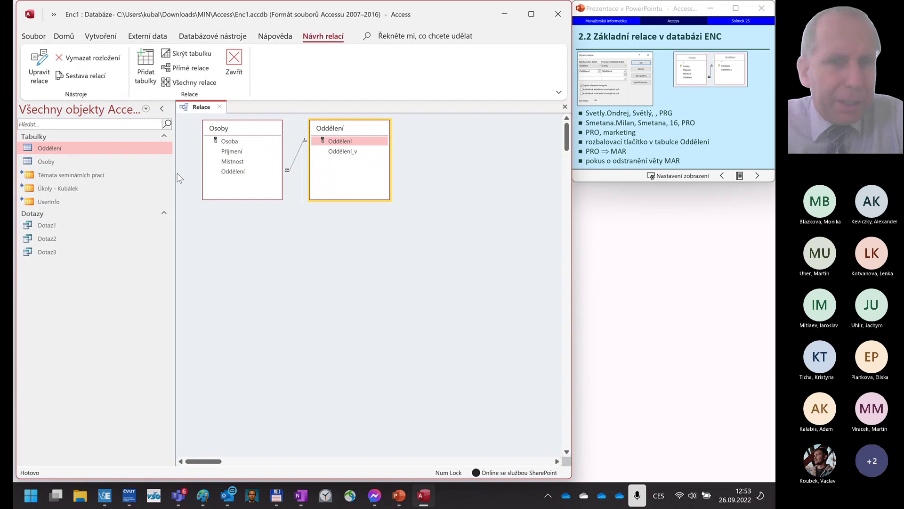
- Open the Osoby table in Datasheet view
{"action": "left_click", "coordinate": [47, 165]}
{"action": "double_click", "coordinate": [47, 162]}
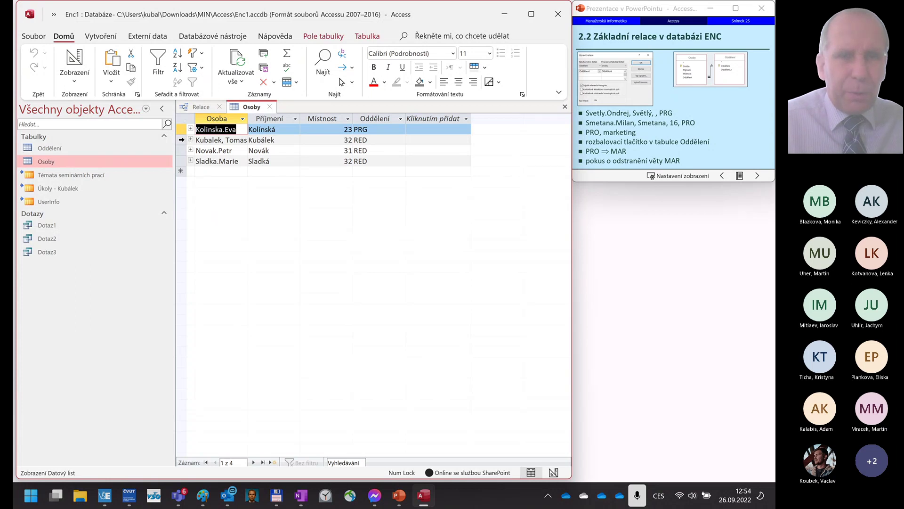
- Delete the second Osoby record, confirming with Ano, leaving rooms 23, 31 and 32
{"action": "left_click", "coordinate": [182, 140]}
{"action": "key", "text": "Delete"}
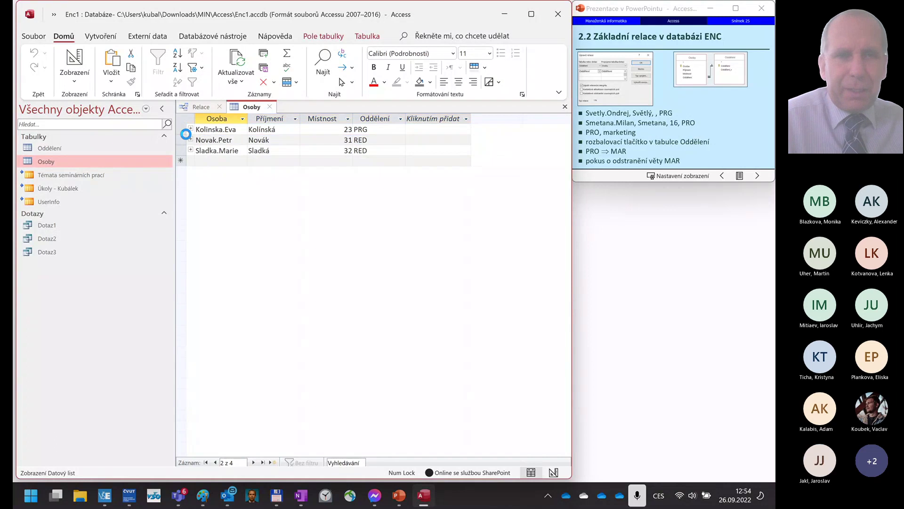
{"action": "left_click", "coordinate": [368, 283]}
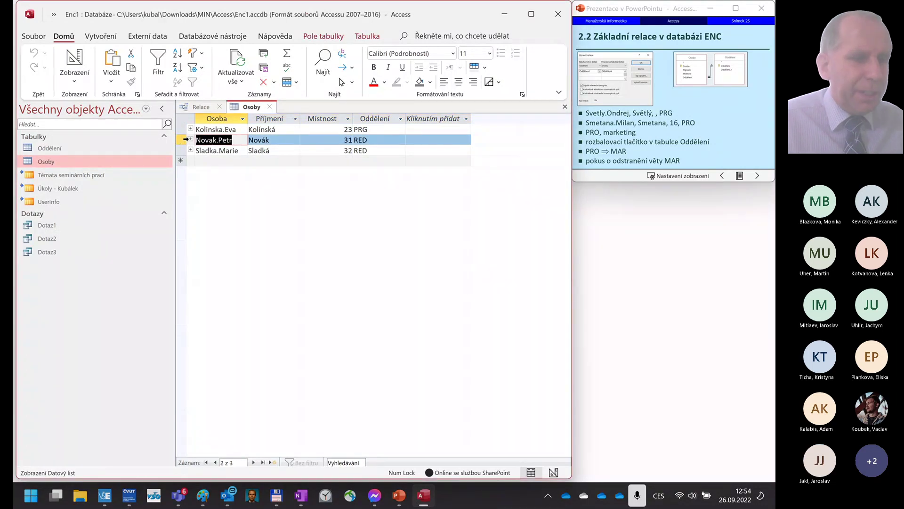
{"action": "left_click", "coordinate": [240, 159]}
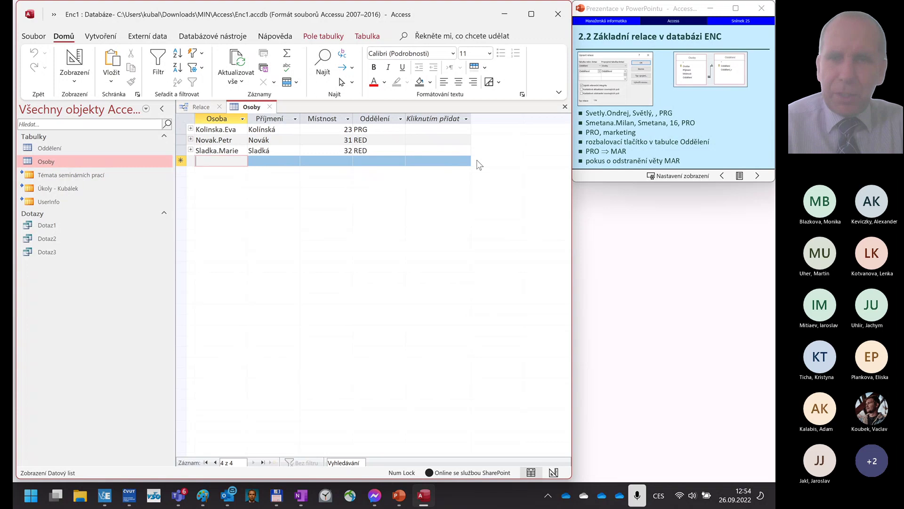
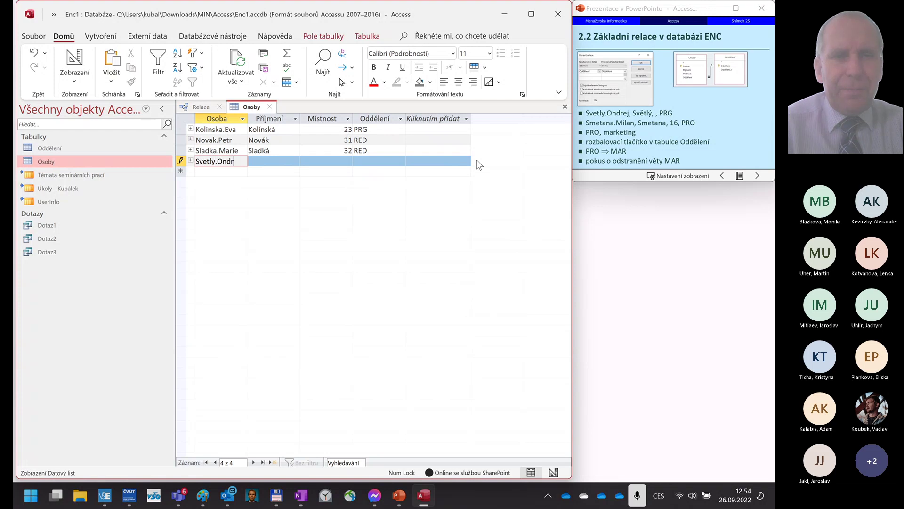
- Add an Osoby record with the person's login and surname, empty Místnost, department PRG
{"action": "key", "text": "Tab"}
{"action": "type", "text": "S"}
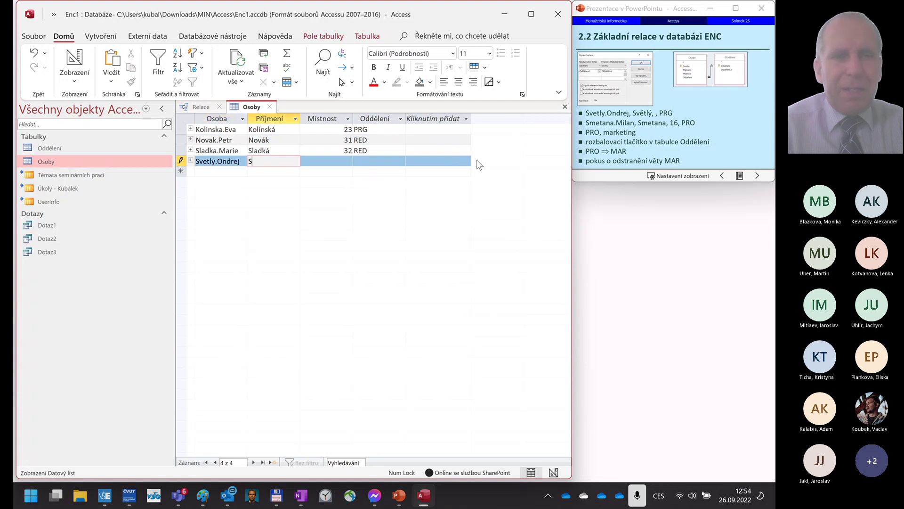
{"action": "type", "text": "vět"}
{"action": "key", "text": "BackSpace"}
{"action": "key", "text": "BackSpace"}
{"action": "key", "text": "BackSpace"}
{"action": "type", "text": "v"}
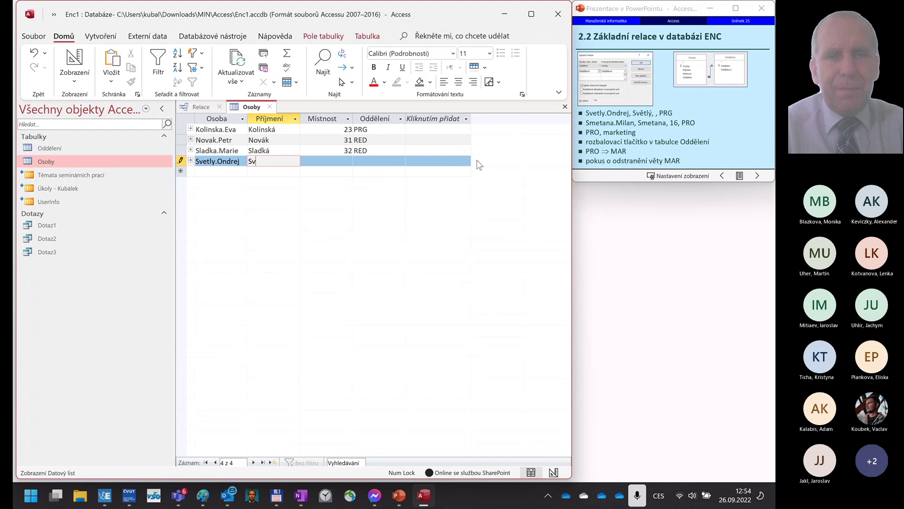
{"action": "type", "text": "ě"}
{"action": "key", "text": "BackSpace"}
{"action": "type", "text": "ětlý"}
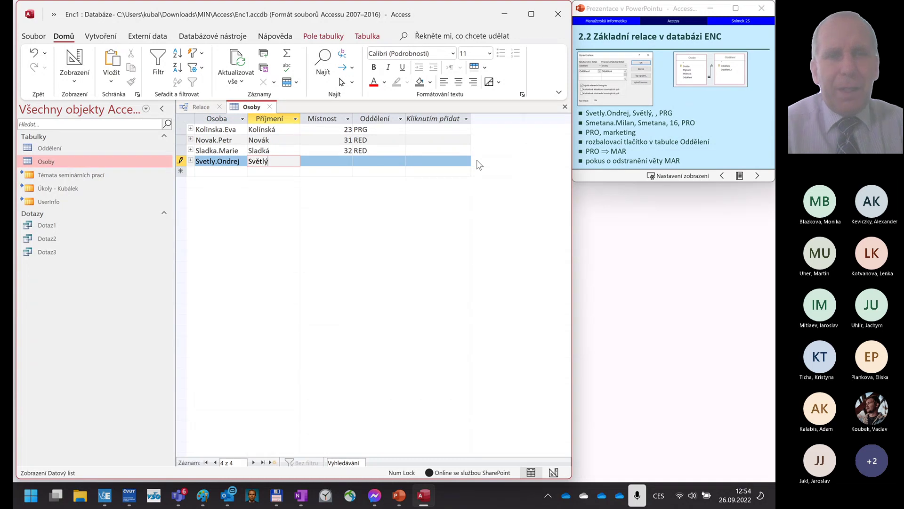
{"action": "key", "text": "Tab"}
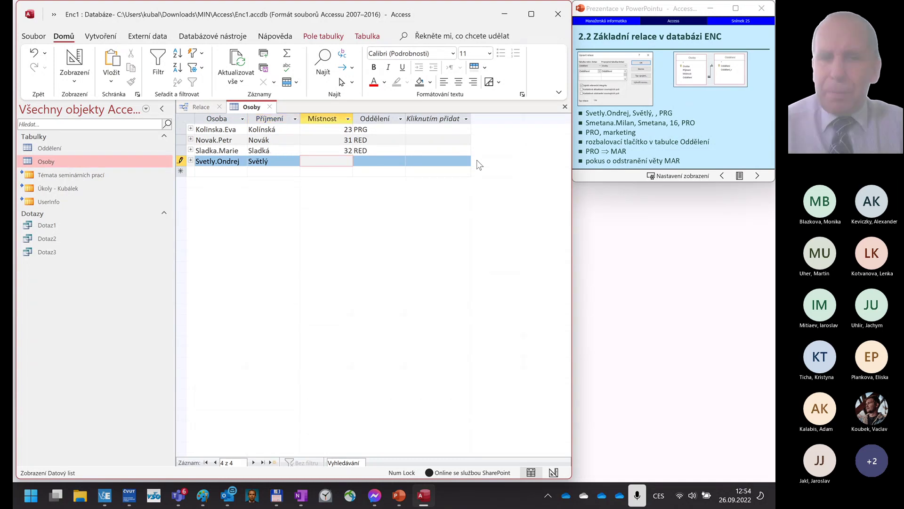
{"action": "key", "text": "Tab"}
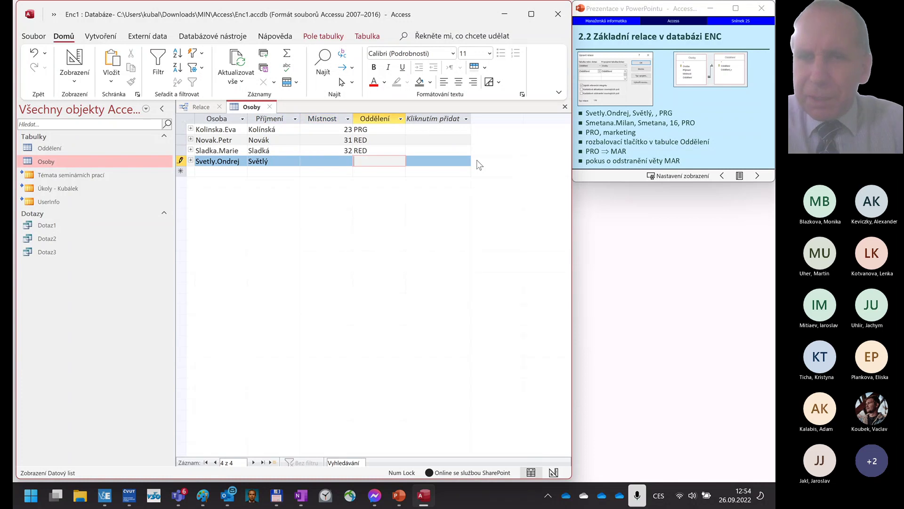
{"action": "type", "text": "PRG"}
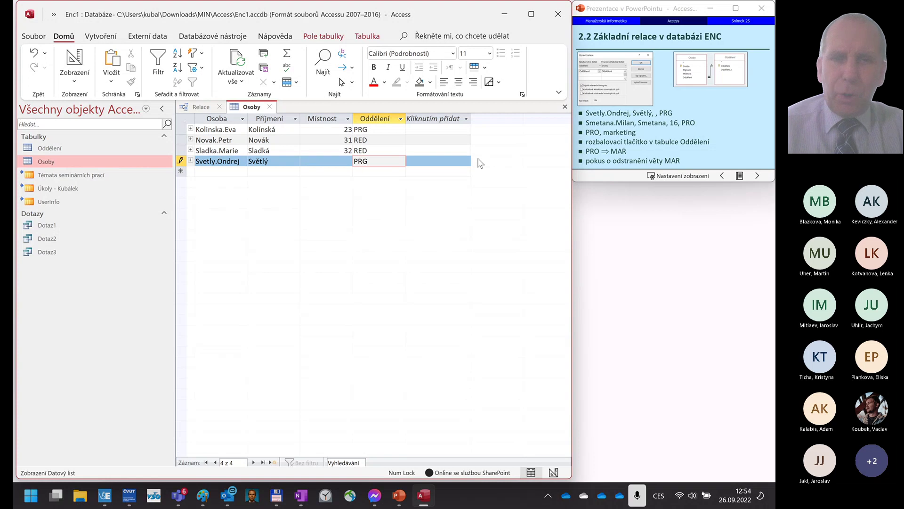
{"action": "key", "text": "Tab"}
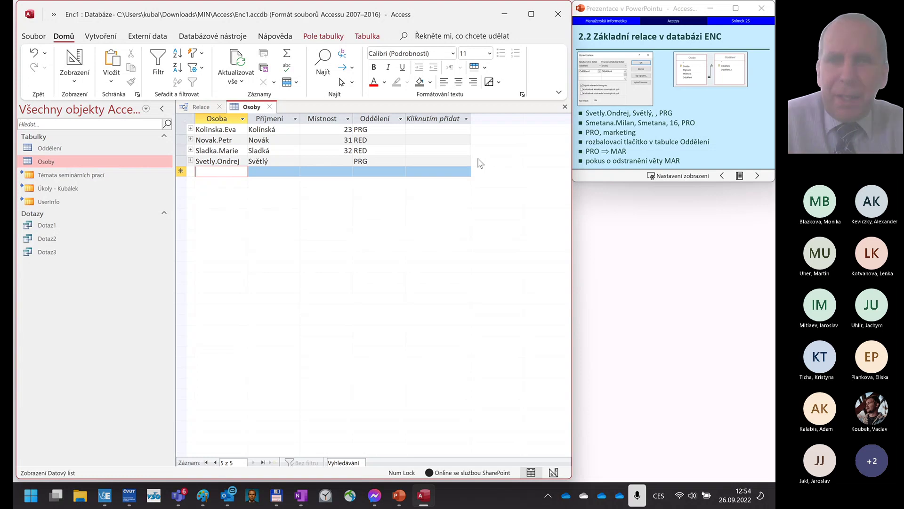
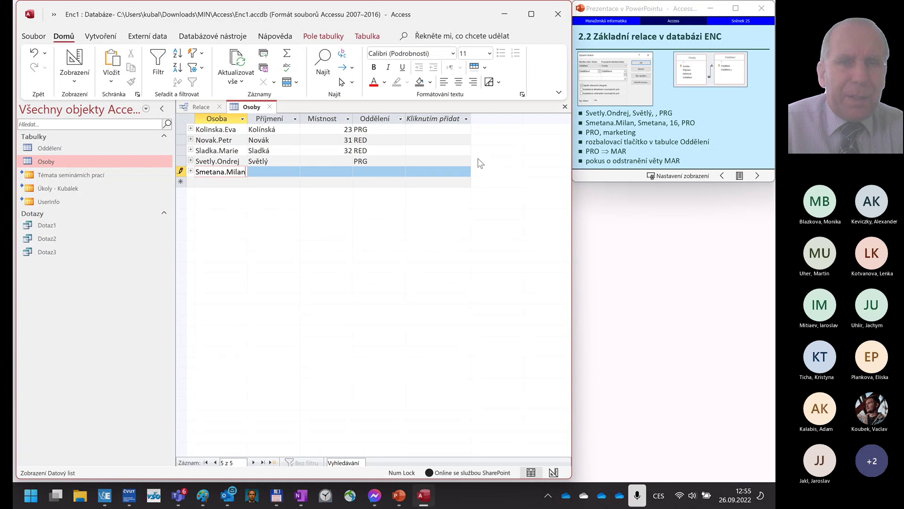
- Try saving a new person with room 16 and department PRO, then dismiss the refusal error
{"action": "key", "text": "Tab"}
{"action": "type", "text": "Smetana"}
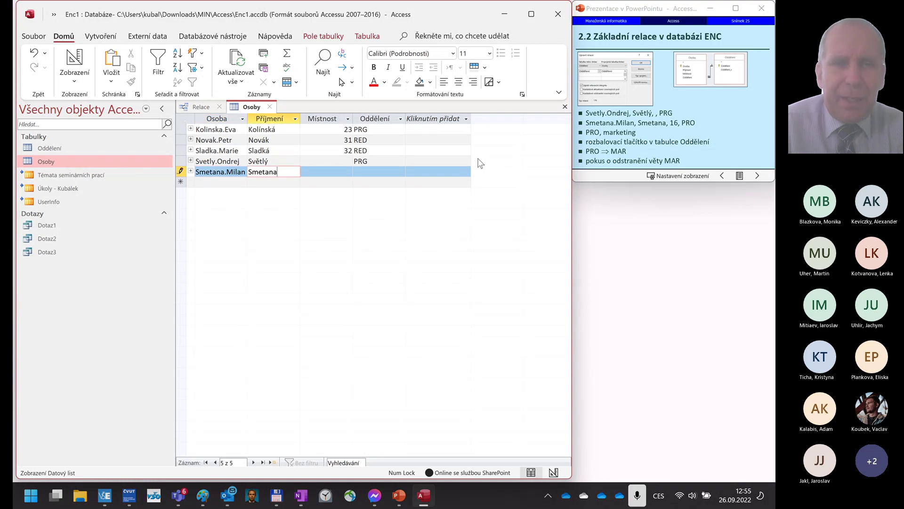
{"action": "key", "text": "Tab"}
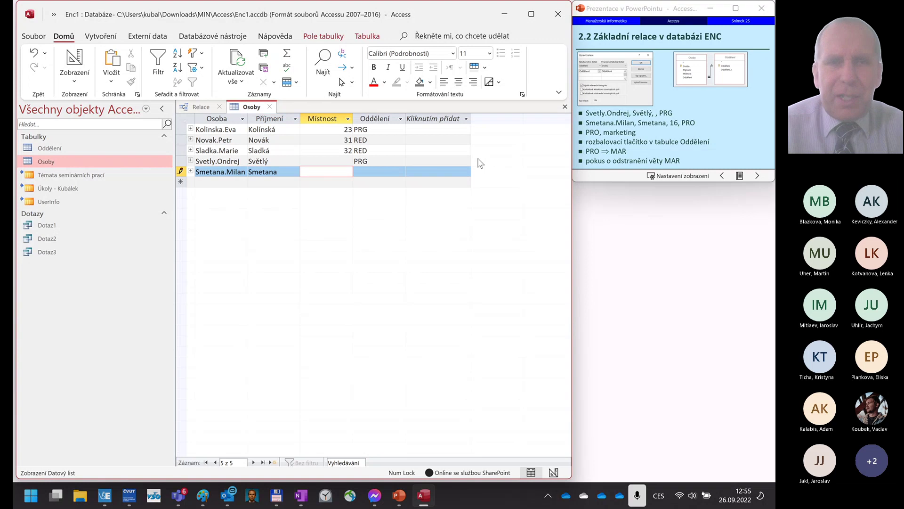
{"action": "type", "text": "16"}
{"action": "key", "text": "Tab"}
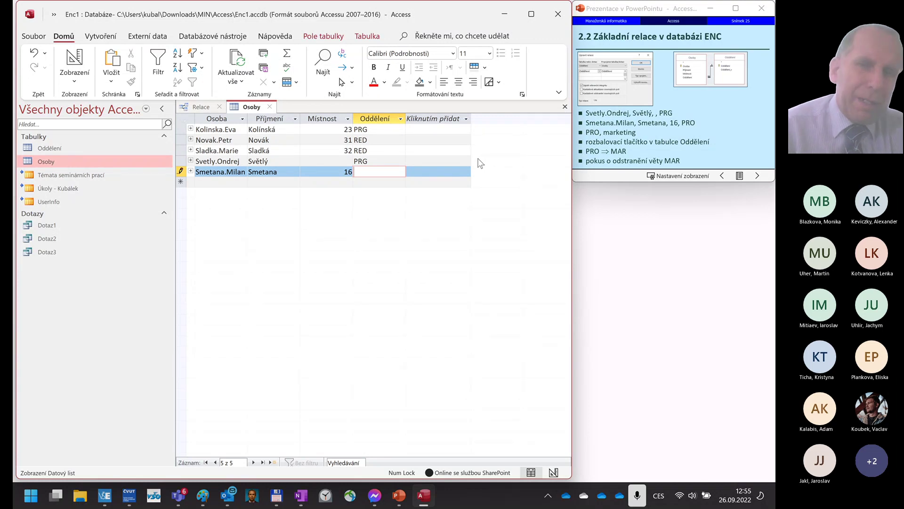
{"action": "type", "text": "PRO"}
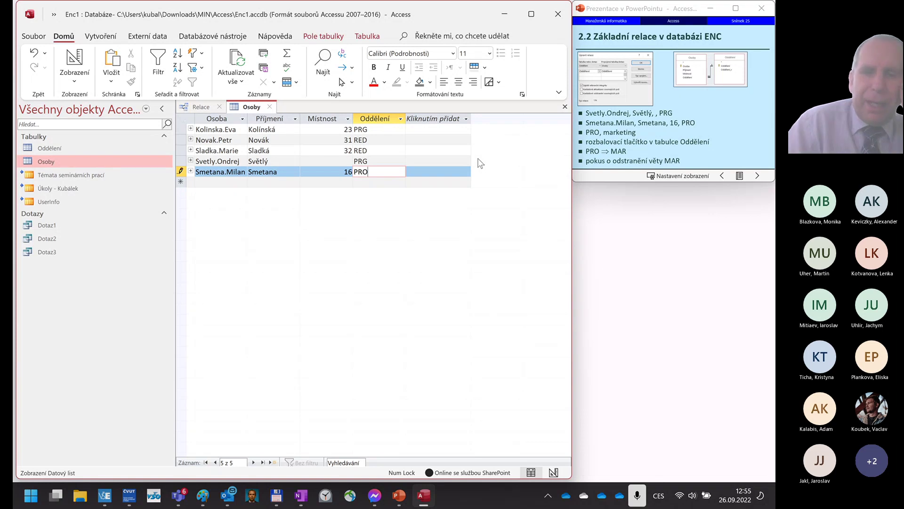
{"action": "key", "text": "Return"}
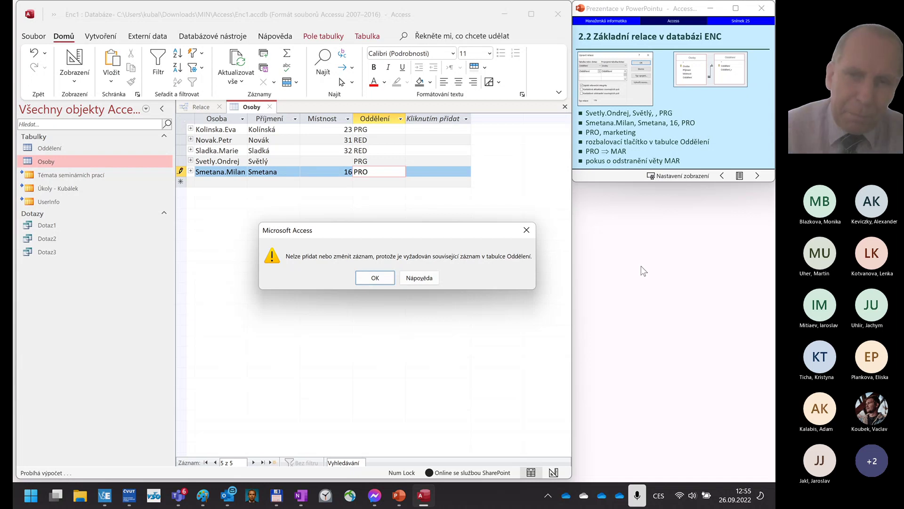
{"action": "left_click", "coordinate": [375, 278]}
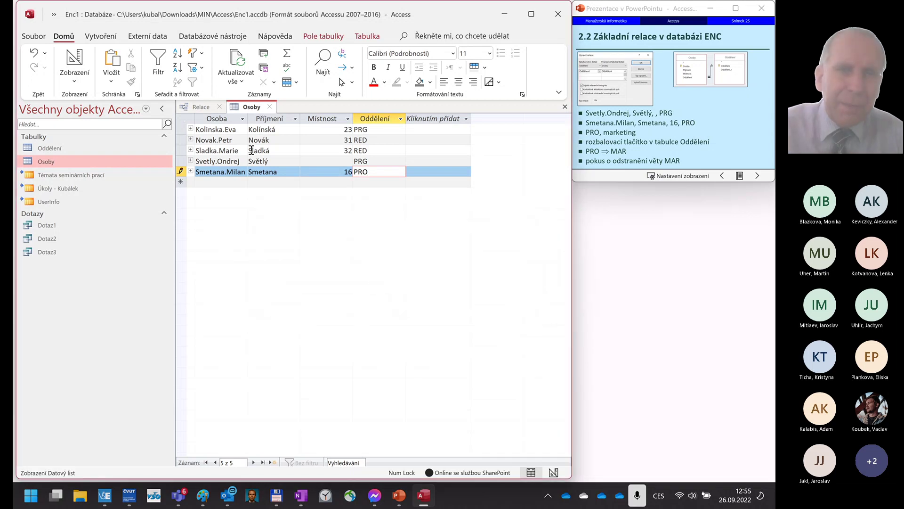
- Open Oddělení and add department PRO named marketing
{"action": "double_click", "coordinate": [41, 149]}
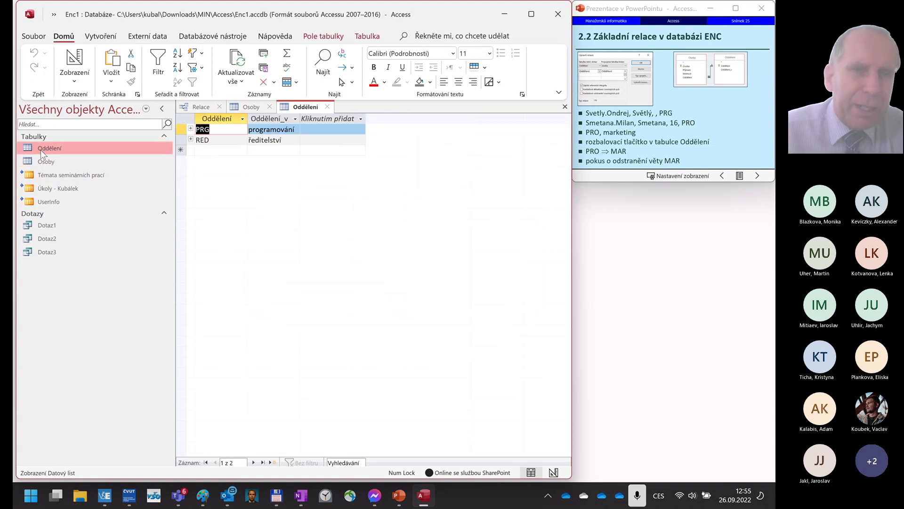
{"action": "left_click", "coordinate": [210, 149]}
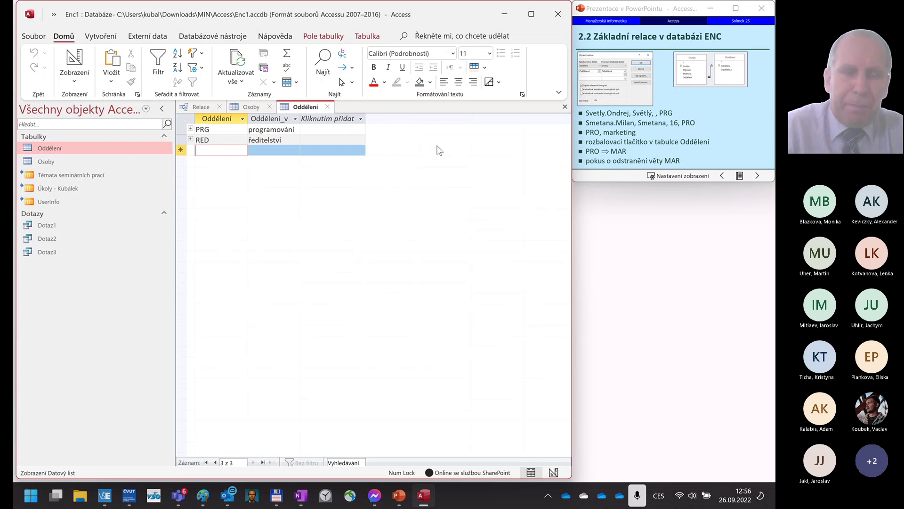
{"action": "type", "text": "PRO"}
{"action": "key", "text": "Tab"}
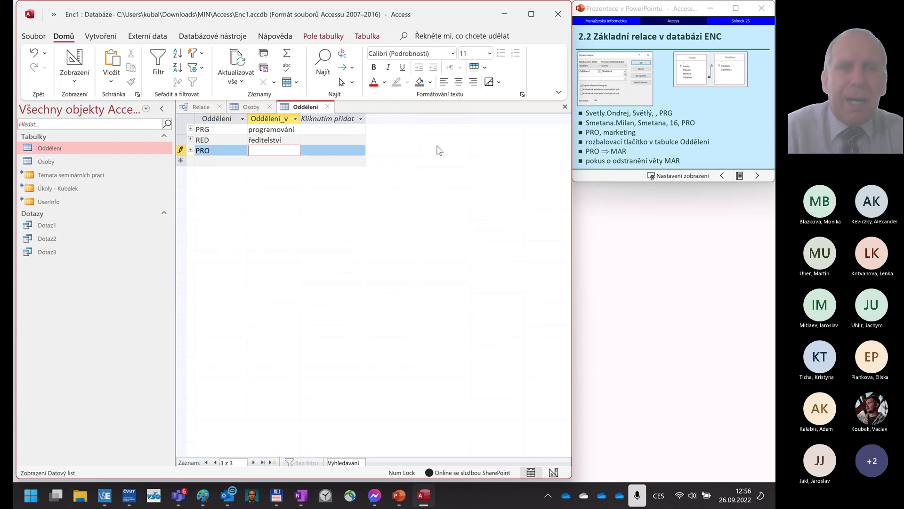
{"action": "type", "text": "mar"}
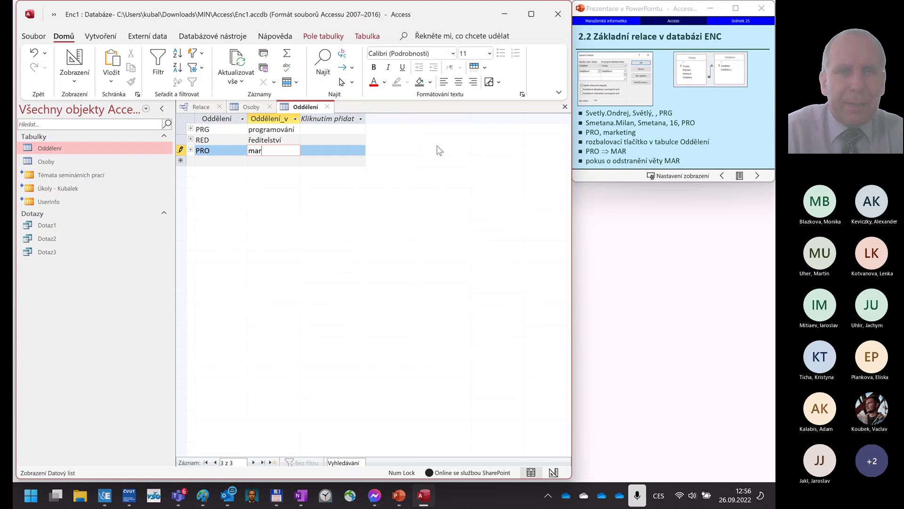
{"action": "type", "text": "keing"}
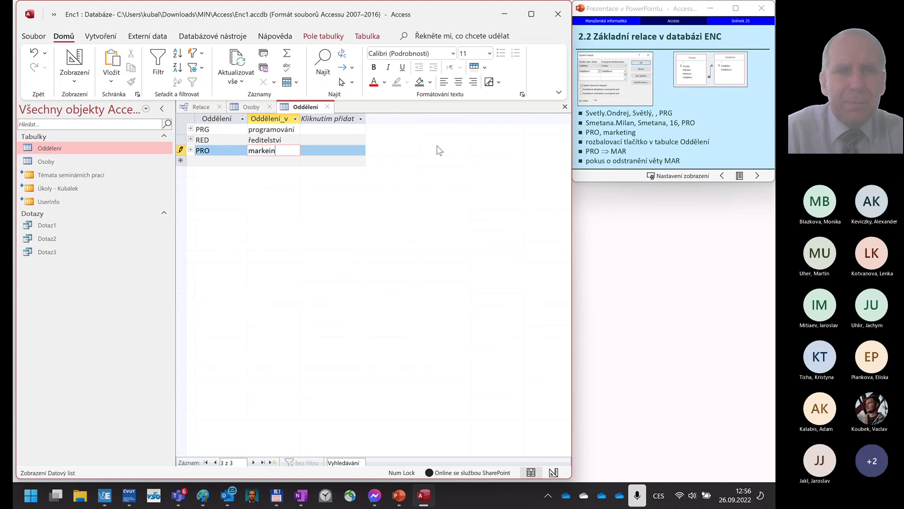
{"action": "key", "text": "BackSpace"}
{"action": "key", "text": "BackSpace"}
{"action": "key", "text": "BackSpace"}
{"action": "key", "text": "BackSpace"}
{"action": "type", "text": "eting"}
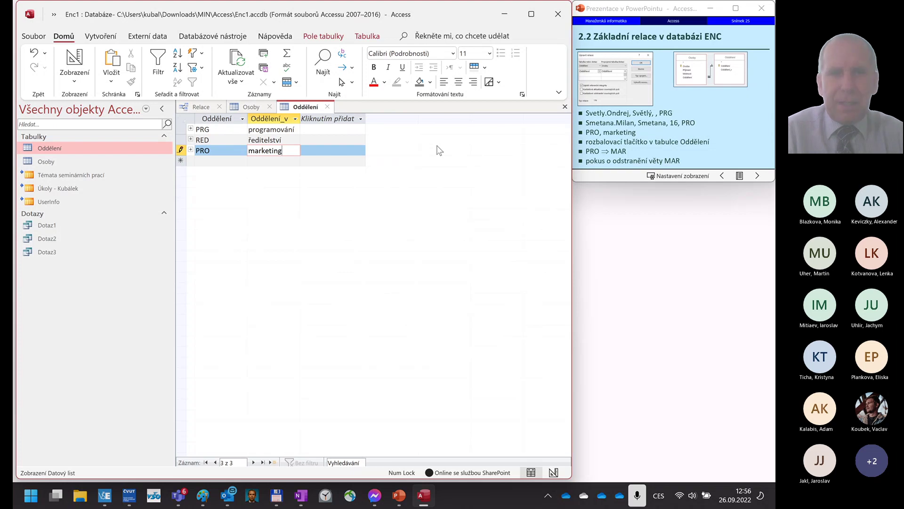
{"action": "key", "text": "Return"}
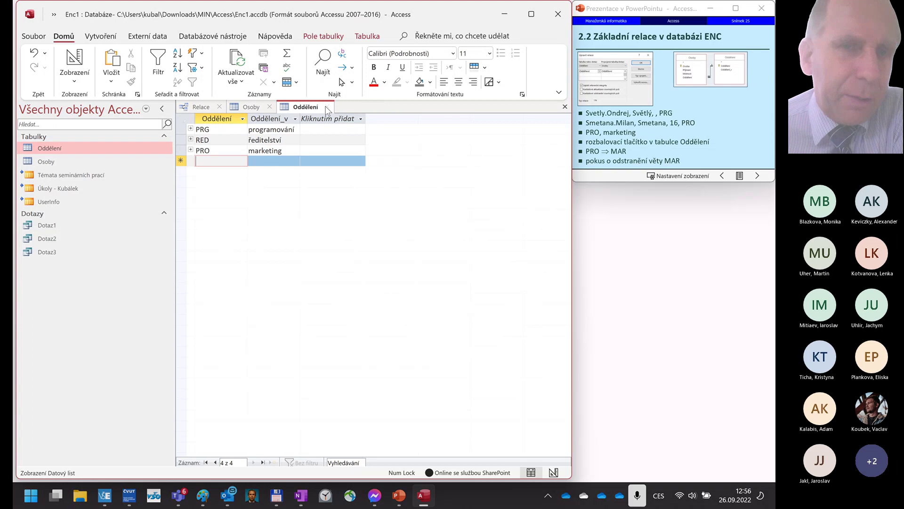
- Save the fifth Osoby person with department PRO and confirm Access rejects changing it to MAR
{"action": "left_click", "coordinate": [252, 107]}
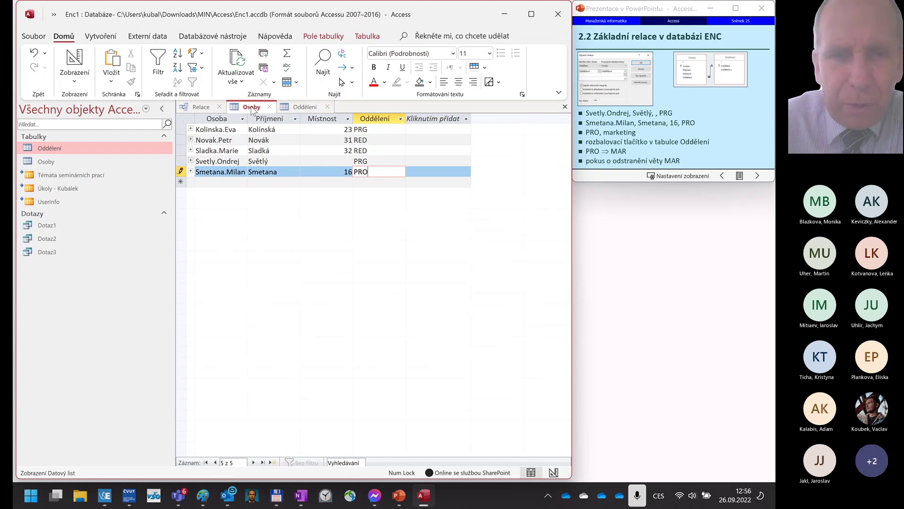
{"action": "key", "text": "Tab"}
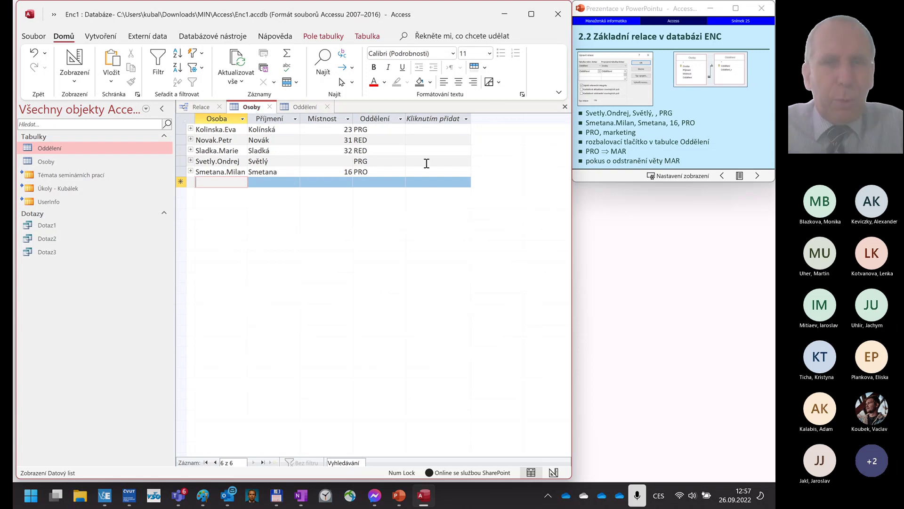
{"action": "left_click", "coordinate": [380, 173]}
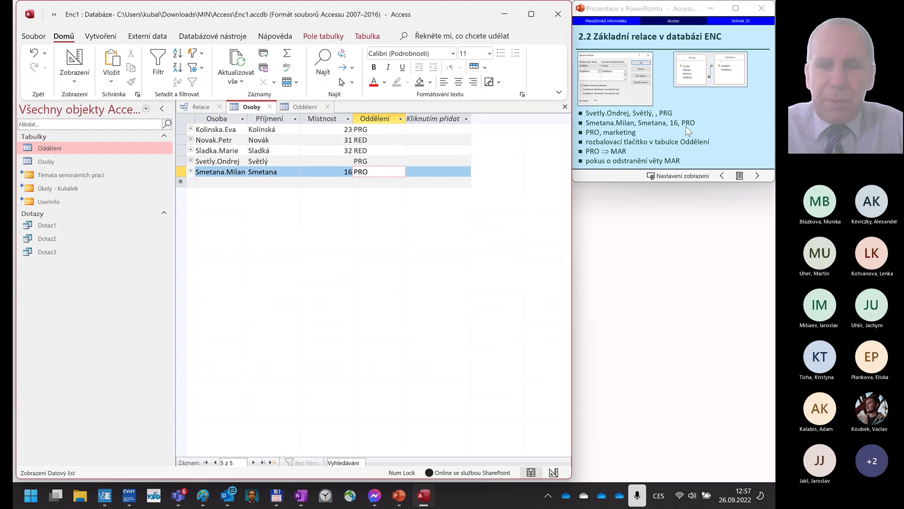
{"action": "key", "text": "BackSpace"}
{"action": "key", "text": "BackSpace"}
{"action": "key", "text": "BackSpace"}
{"action": "type", "text": "M"}
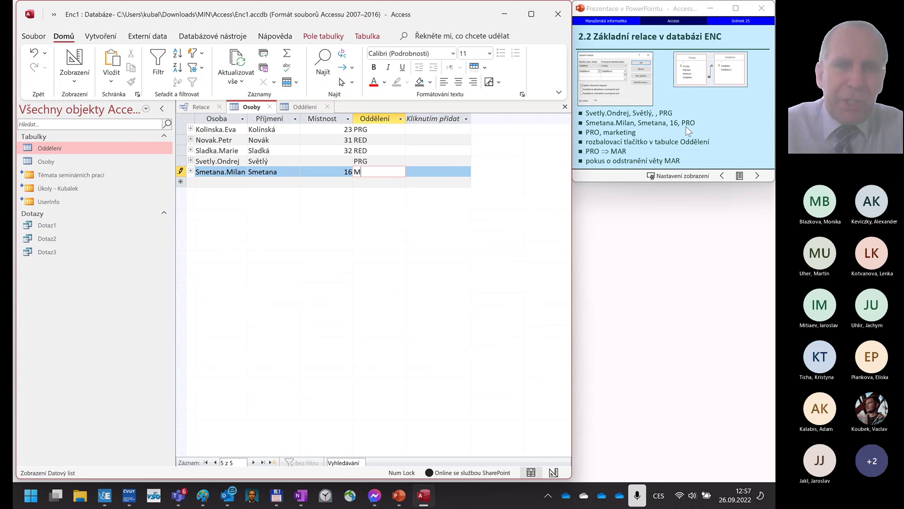
{"action": "type", "text": "AR"}
{"action": "key", "text": "Return"}
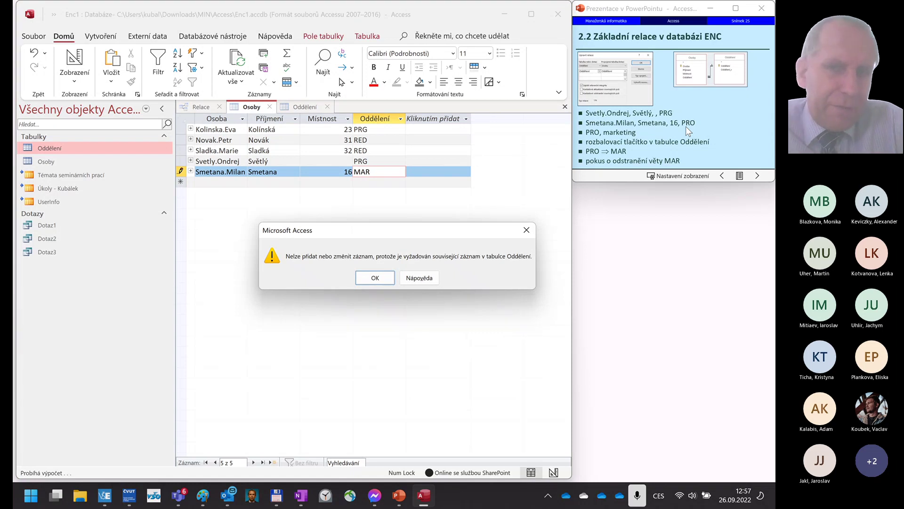
{"action": "key", "text": "Return"}
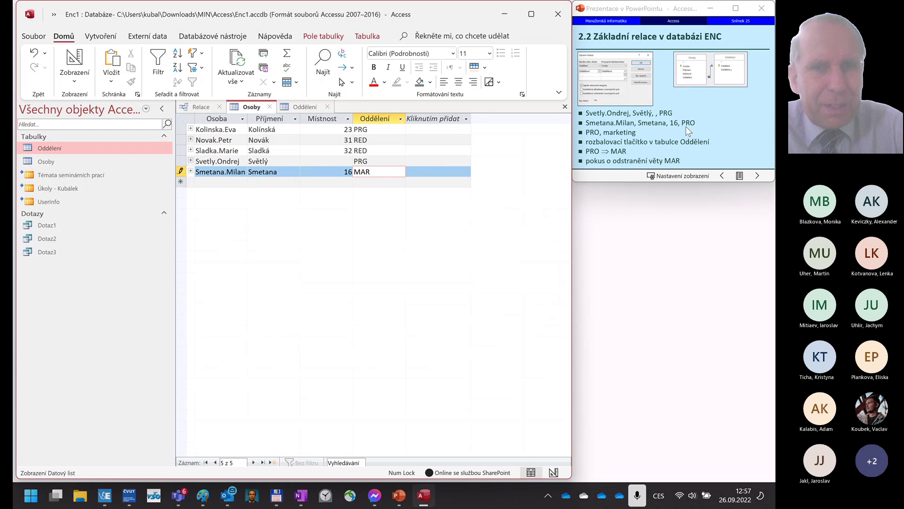
{"action": "key", "text": "Escape"}
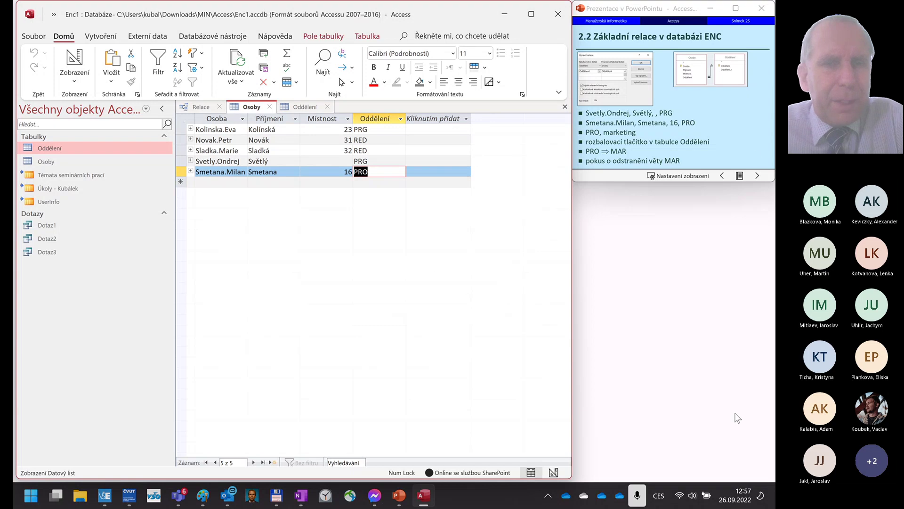
{"action": "left_click", "coordinate": [315, 106]}
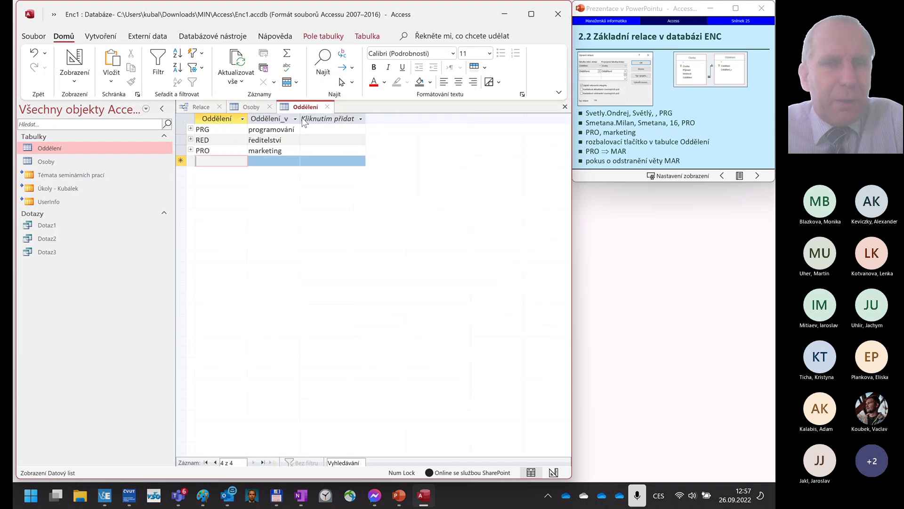
- Try renaming Oddělení code PRO to MAR, then revert to PRO after the related-records error
{"action": "left_click", "coordinate": [210, 151]}
{"action": "key", "text": "BackSpace"}
{"action": "key", "text": "BackSpace"}
{"action": "key", "text": "BackSpace"}
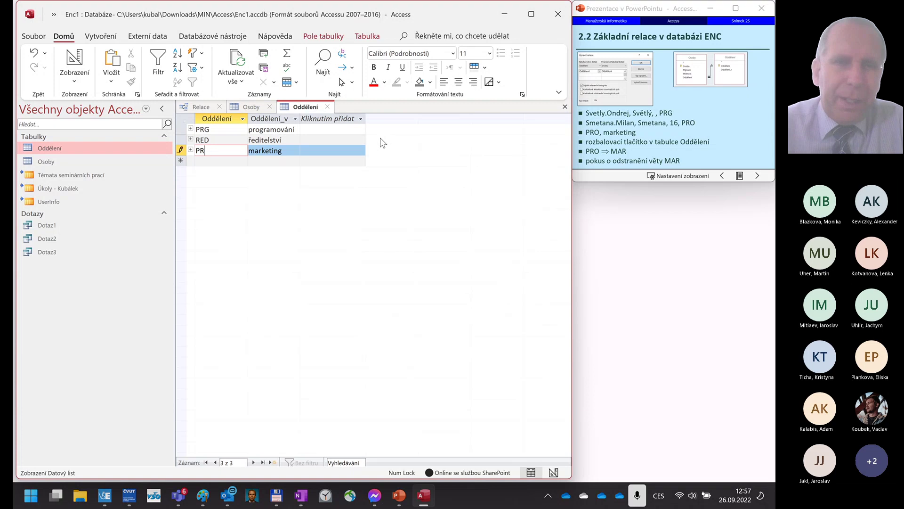
{"action": "type", "text": "MAR"}
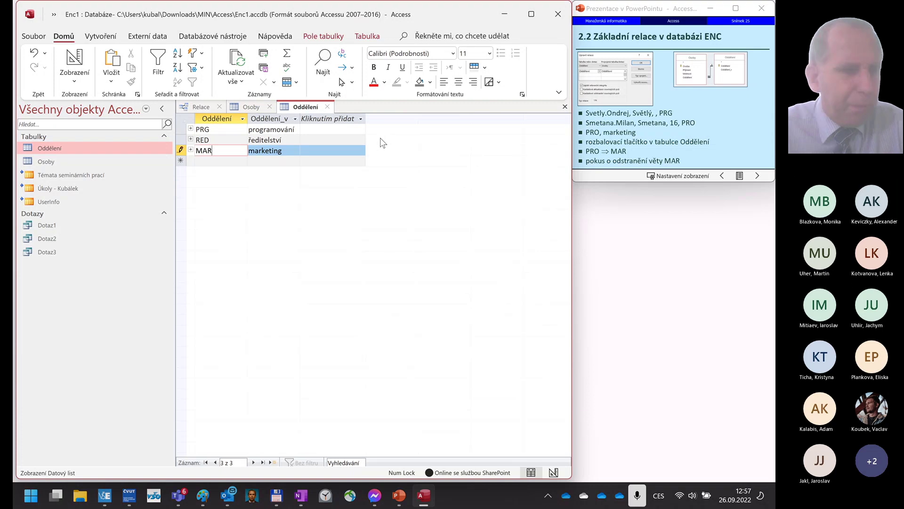
{"action": "key", "text": "Return"}
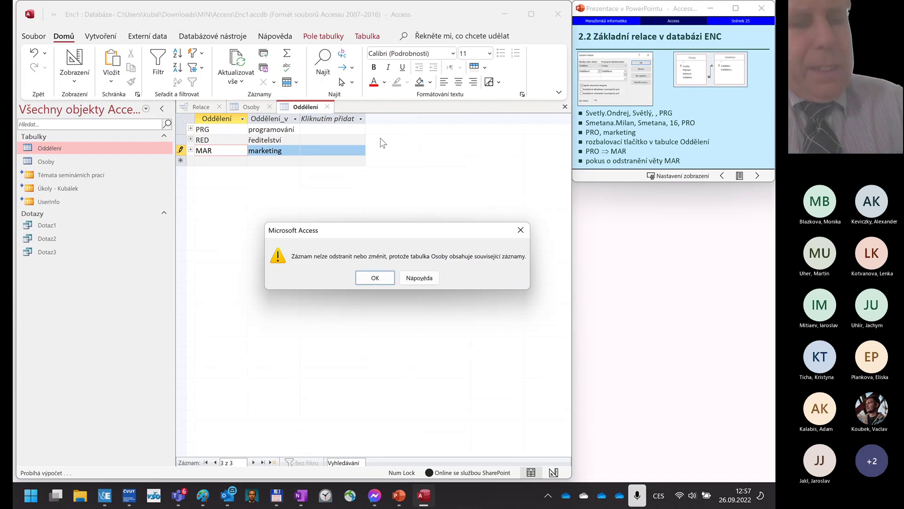
{"action": "key", "text": "Return"}
{"action": "key", "text": "Escape"}
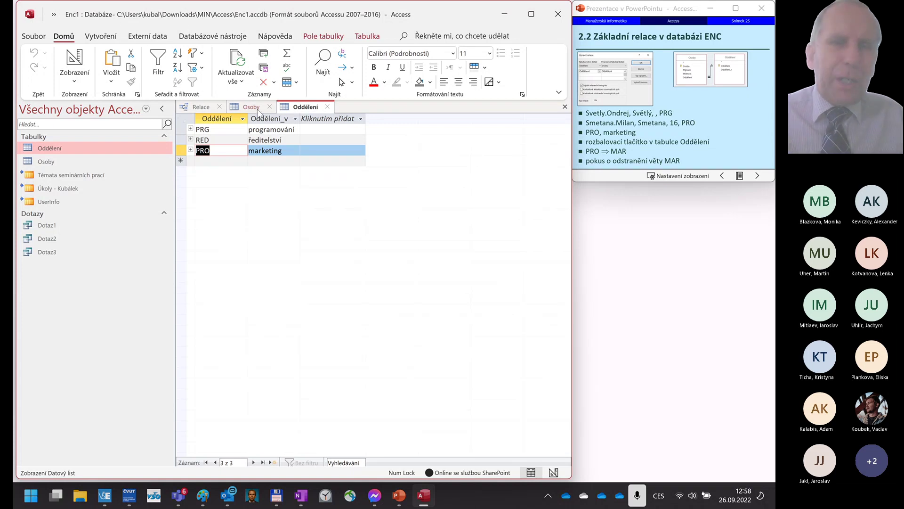
{"action": "left_click", "coordinate": [207, 110]}
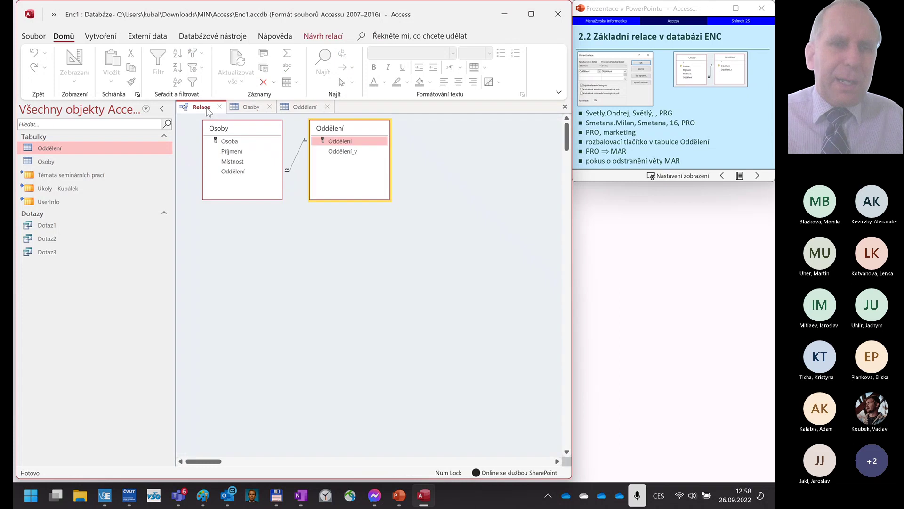
- Attempt cascading updates on the Oddělení–Osoby relationship, then close the open Osoby and Oddělení tables
{"action": "double_click", "coordinate": [296, 163]}
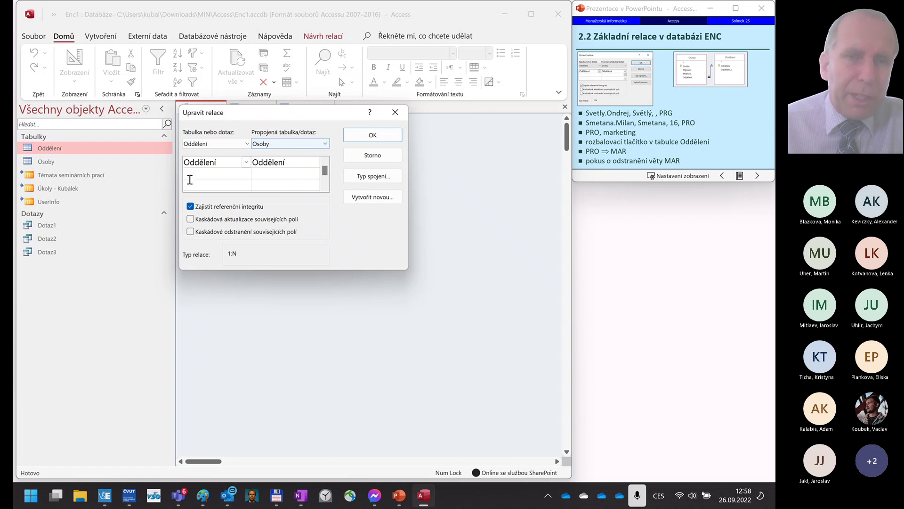
{"action": "left_click", "coordinate": [191, 220]}
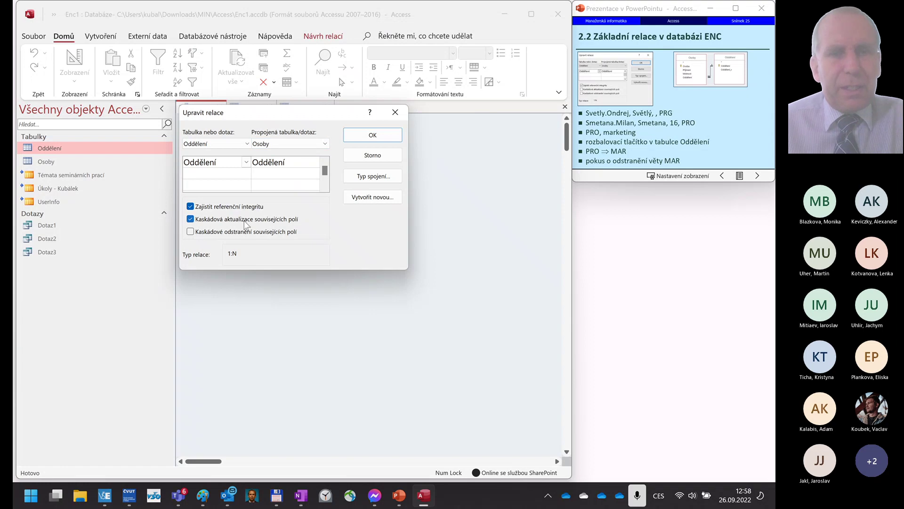
{"action": "left_click", "coordinate": [383, 136]}
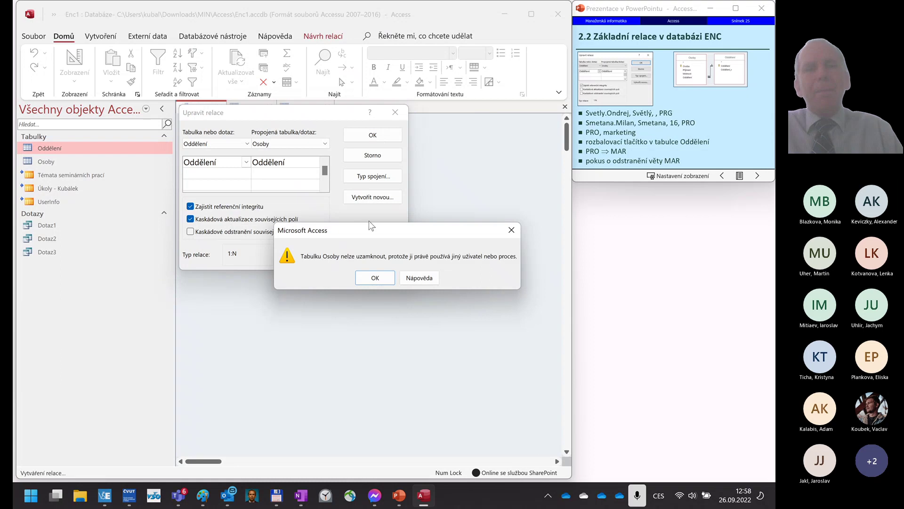
{"action": "left_click", "coordinate": [375, 278]}
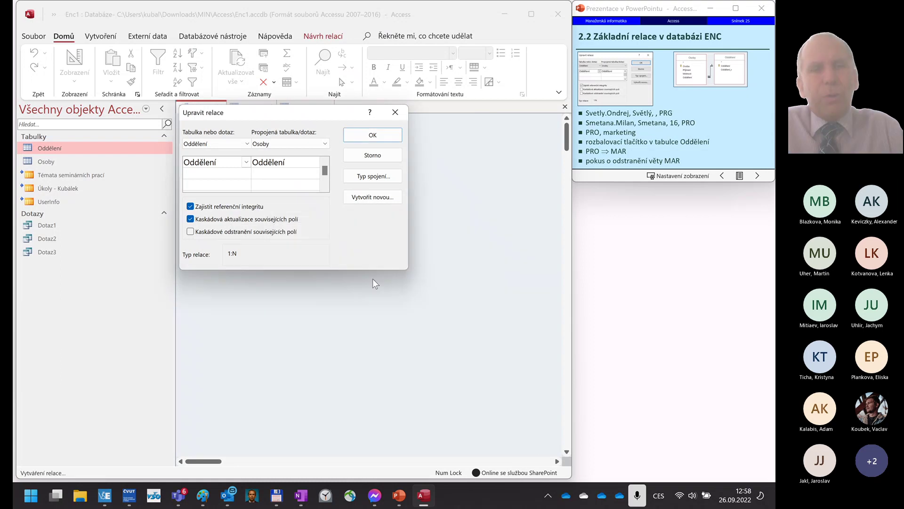
{"action": "left_click", "coordinate": [398, 118]}
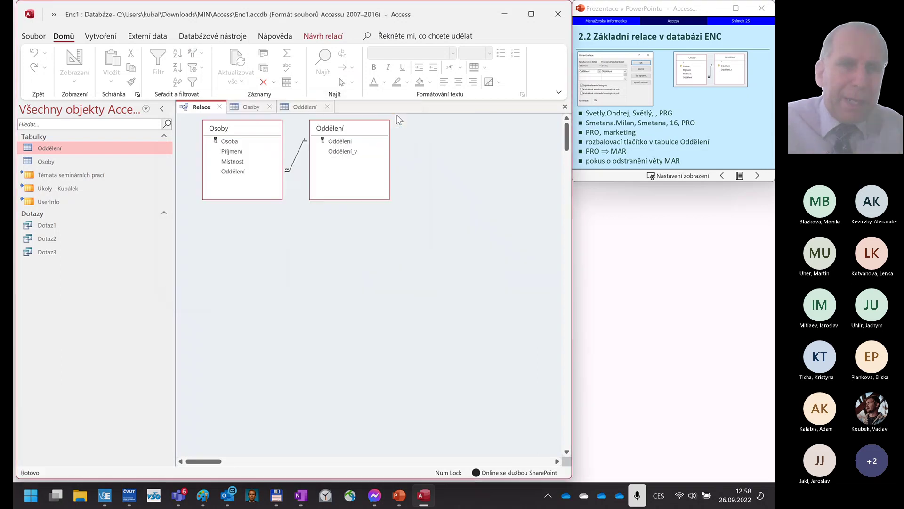
{"action": "left_click", "coordinate": [269, 106]}
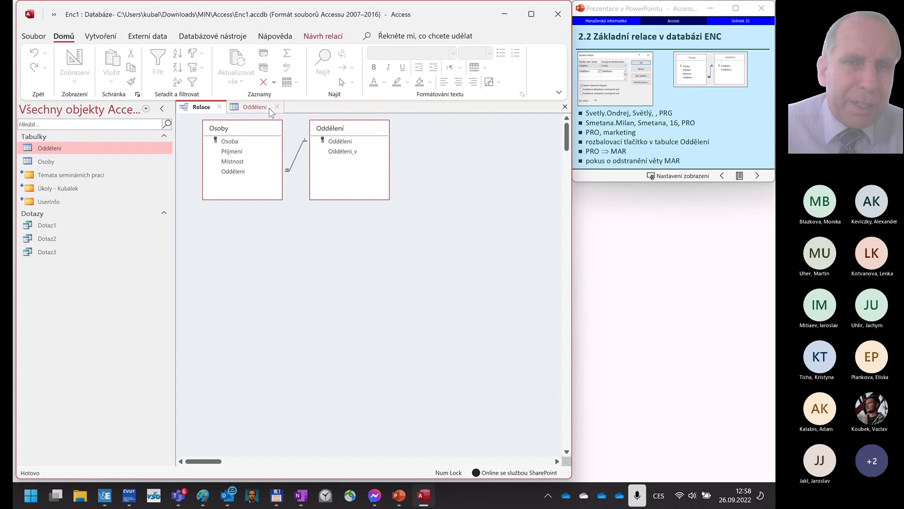
{"action": "left_click", "coordinate": [277, 107]}
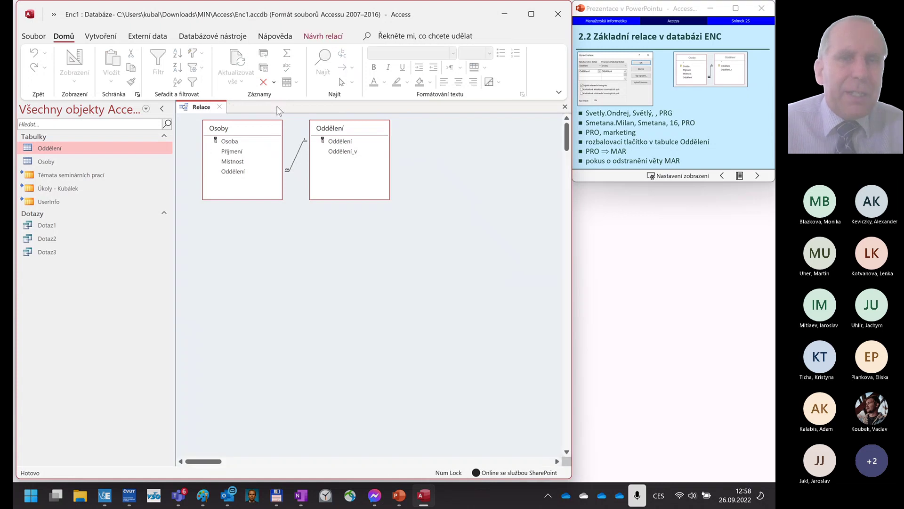
- Enable Kaskádová aktualizace souvisejících polí on the Oddělení–Osoby relationship, save it, and open Oddělení
{"action": "double_click", "coordinate": [297, 161]}
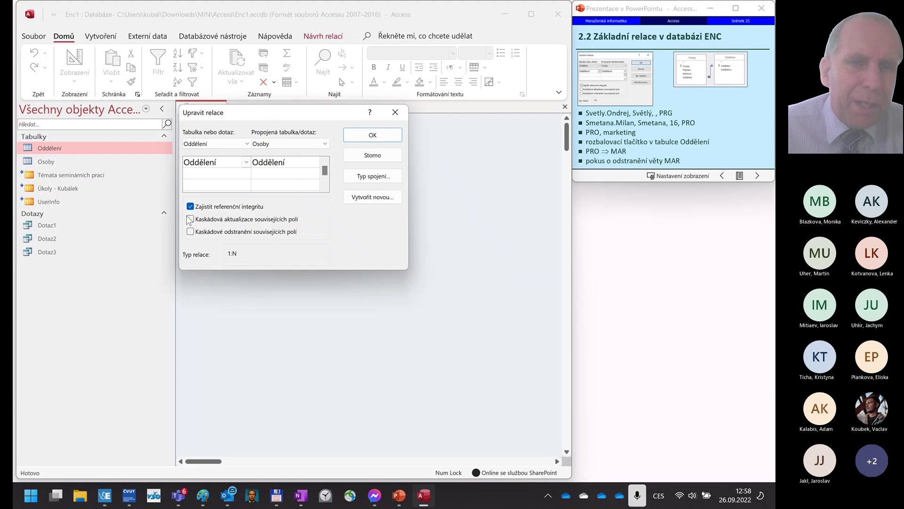
{"action": "left_click", "coordinate": [190, 219]}
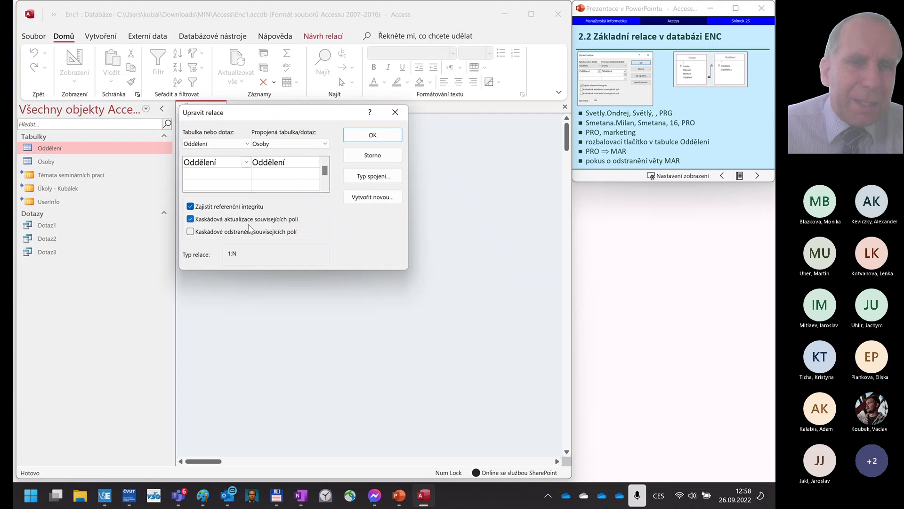
{"action": "left_click", "coordinate": [376, 138]}
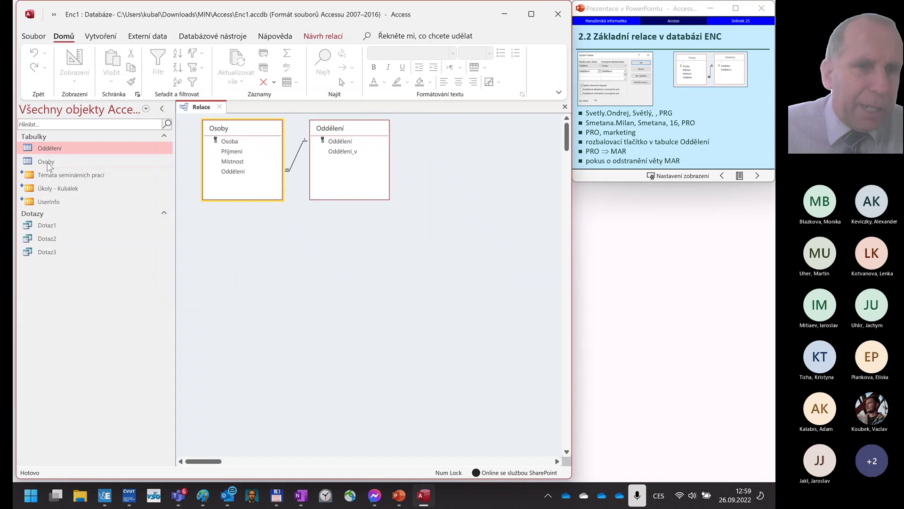
{"action": "double_click", "coordinate": [49, 149]}
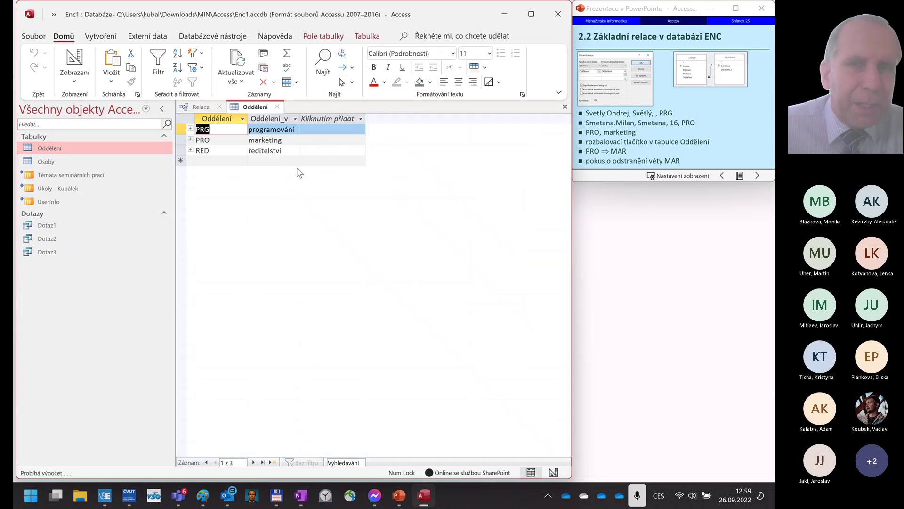
- Overwrite Oddělení code PRO with MAR and verify the room-16 person in Osoby now shows MAR
{"action": "left_click", "coordinate": [208, 161]}
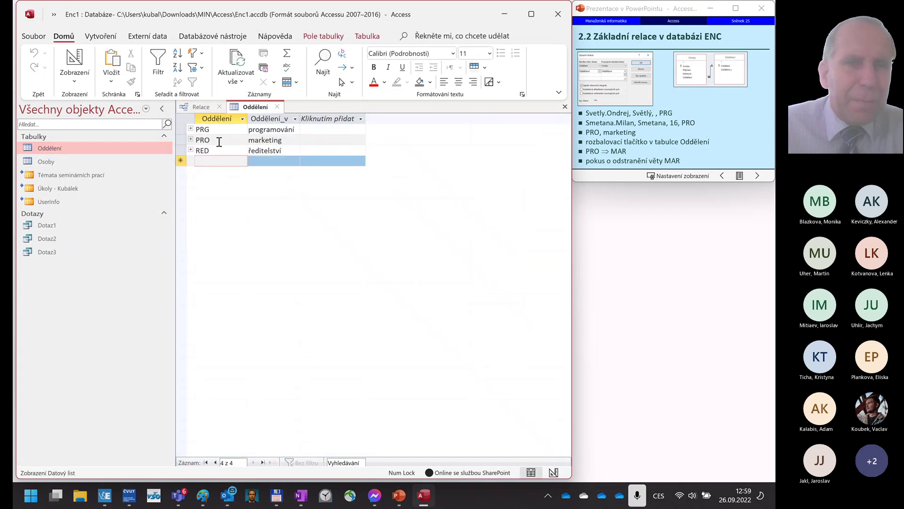
{"action": "left_click_drag", "start_coordinate": [219, 142], "coordinate": [195, 140]}
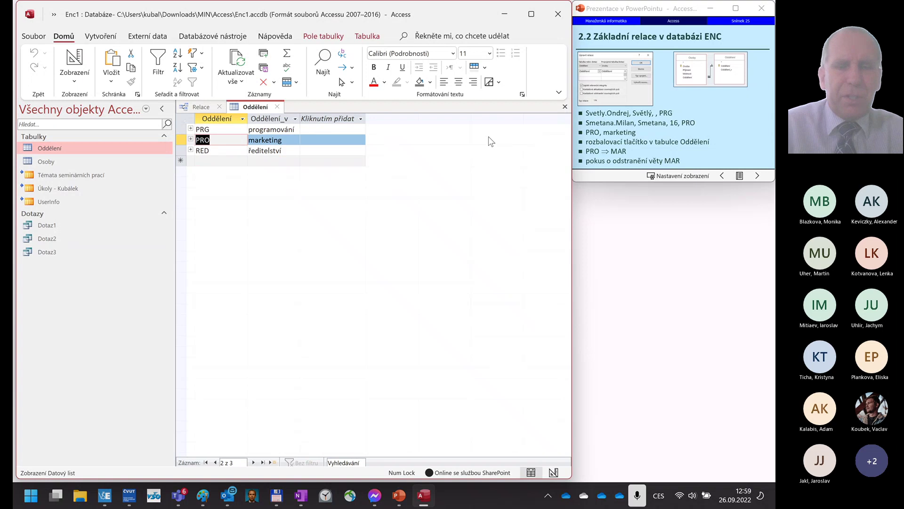
{"action": "type", "text": "MAR"}
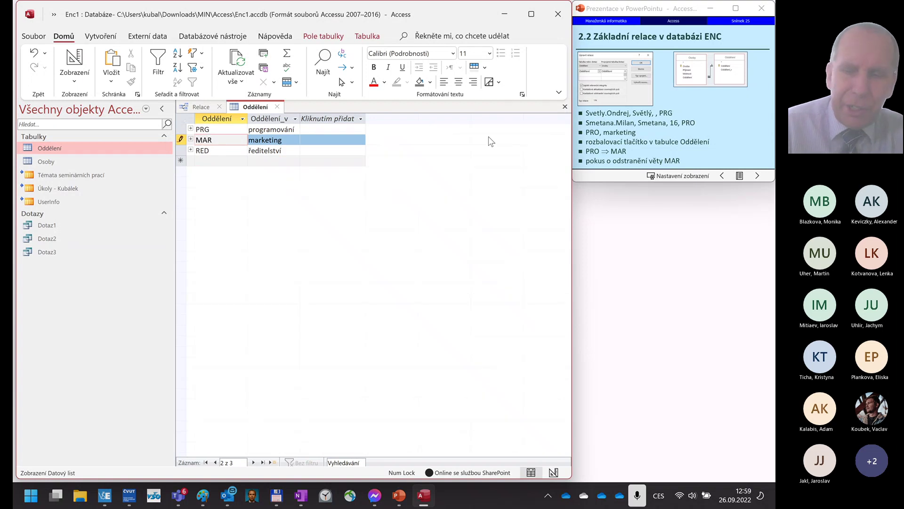
{"action": "key", "text": "Down"}
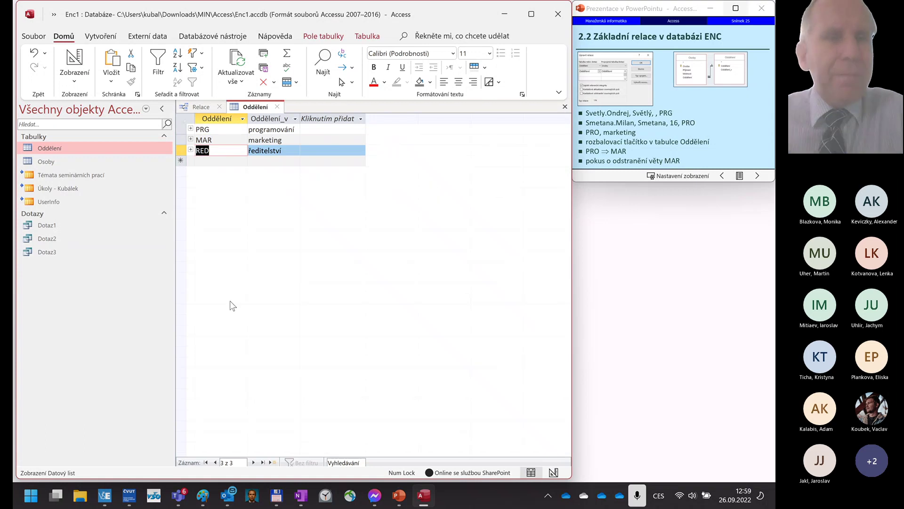
{"action": "left_click", "coordinate": [48, 161]}
{"action": "double_click", "coordinate": [47, 160]}
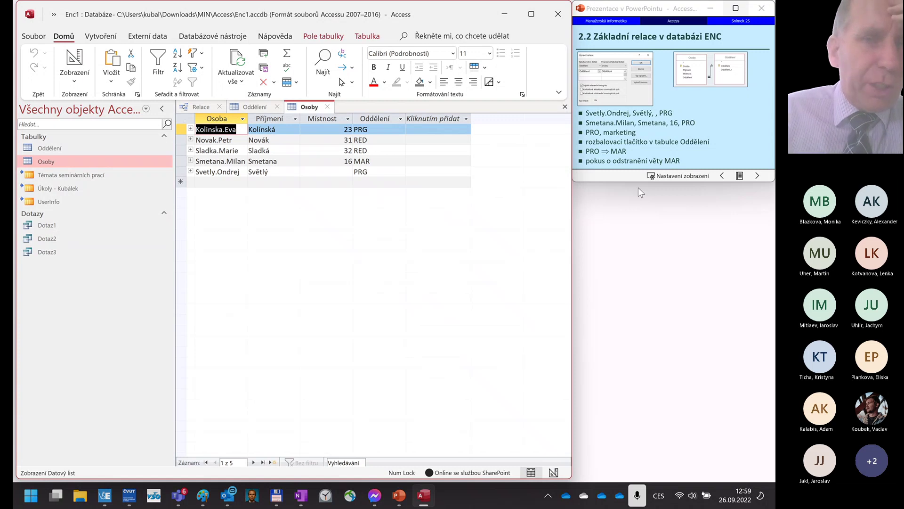
{"action": "left_click", "coordinate": [249, 107]}
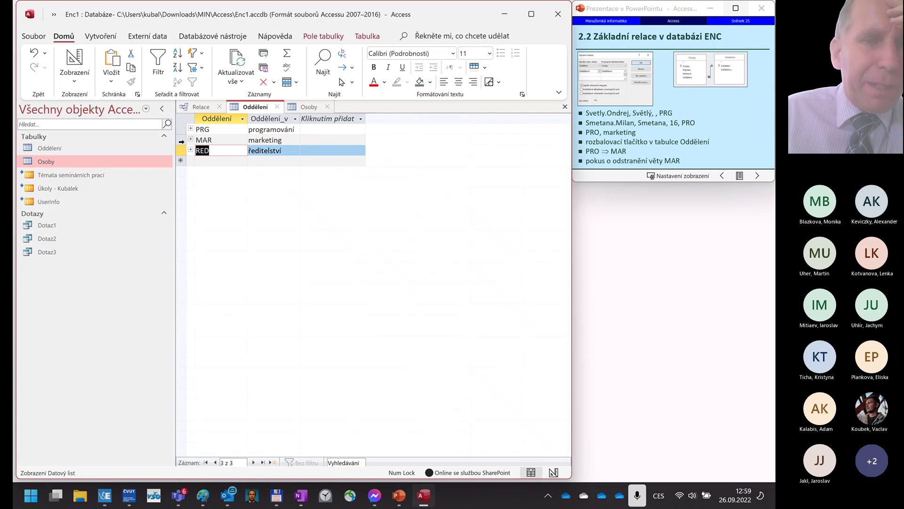
{"action": "left_click", "coordinate": [182, 138]}
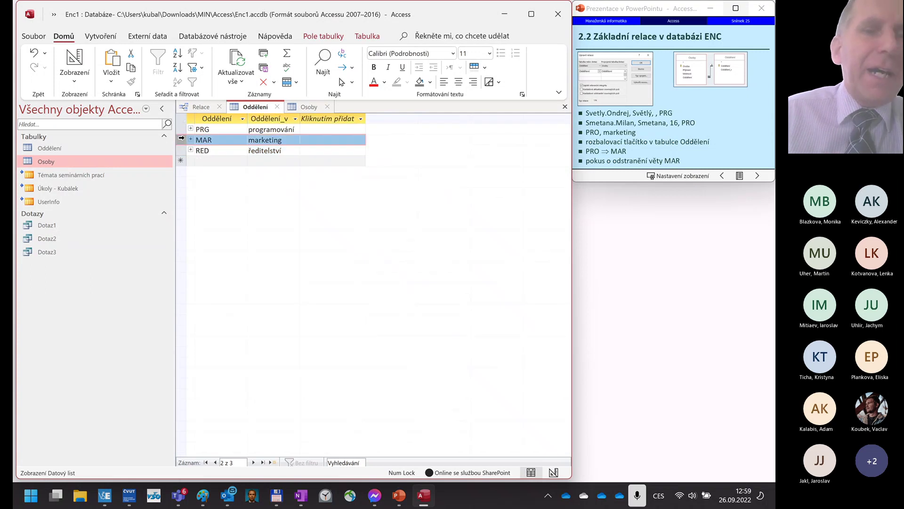
{"action": "key", "text": "Delete"}
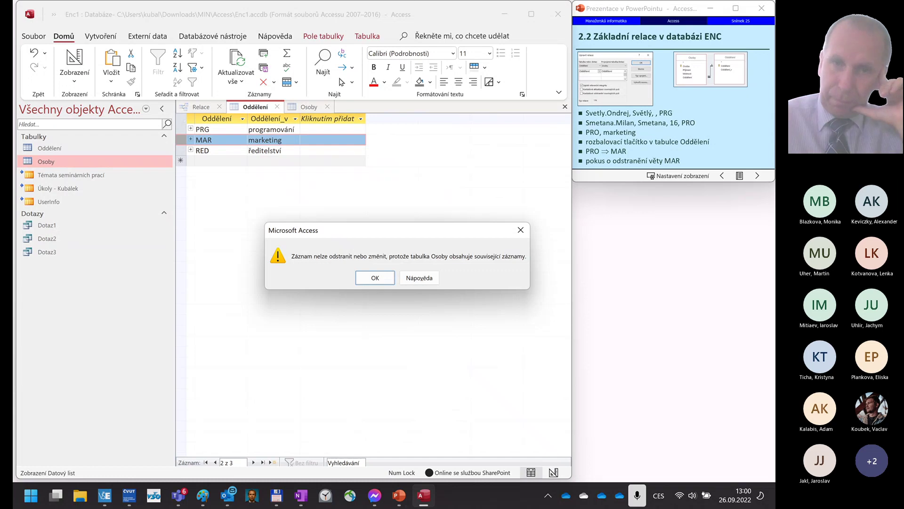
{"action": "left_click", "coordinate": [375, 278]}
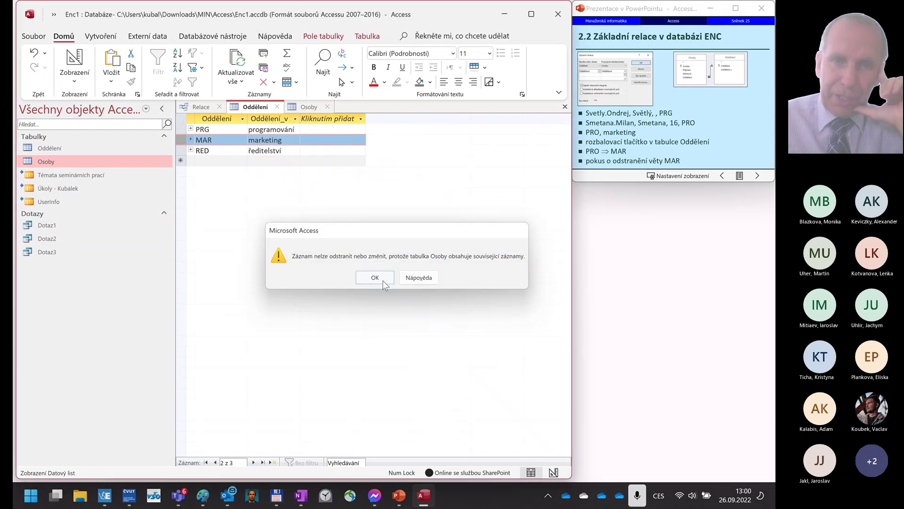
{"action": "left_click", "coordinate": [664, 133]}
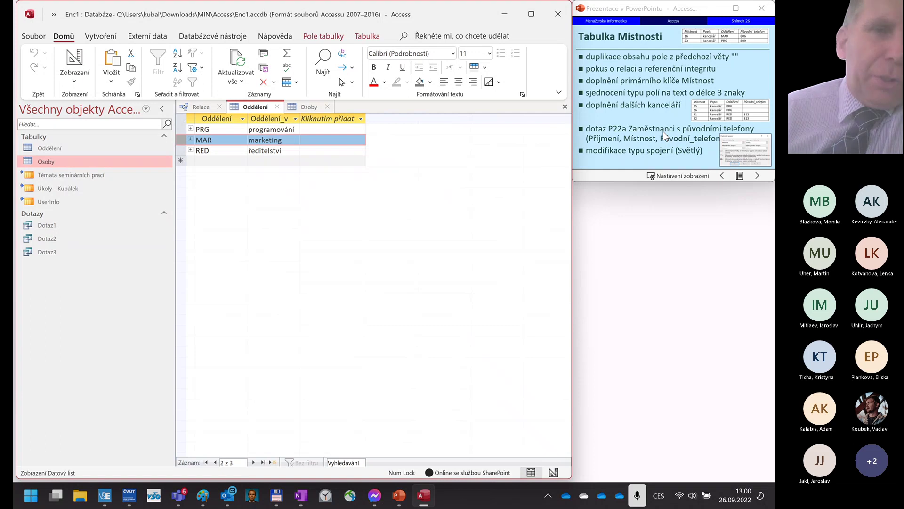
- Create a new blank table, Tabulka1
{"action": "left_click", "coordinate": [112, 40]}
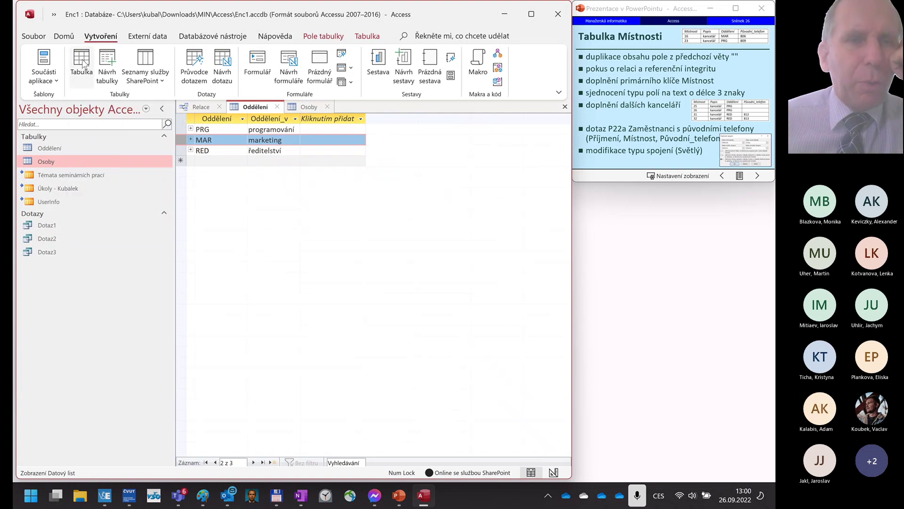
{"action": "left_click", "coordinate": [83, 64]}
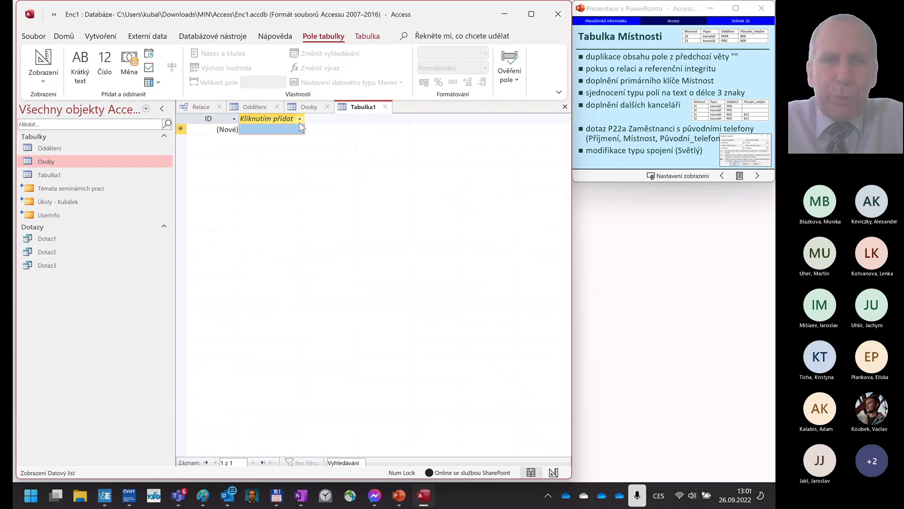
{"action": "left_click", "coordinate": [299, 118]}
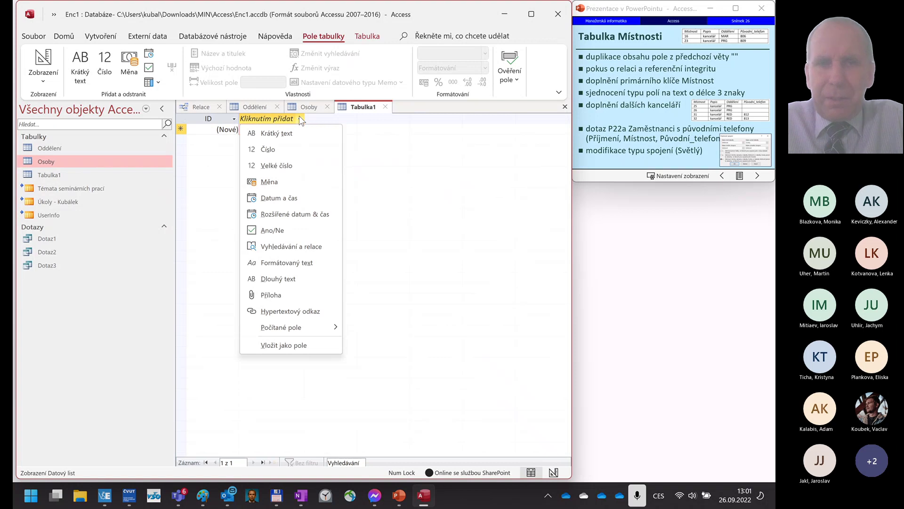
{"action": "left_click", "coordinate": [74, 161]}
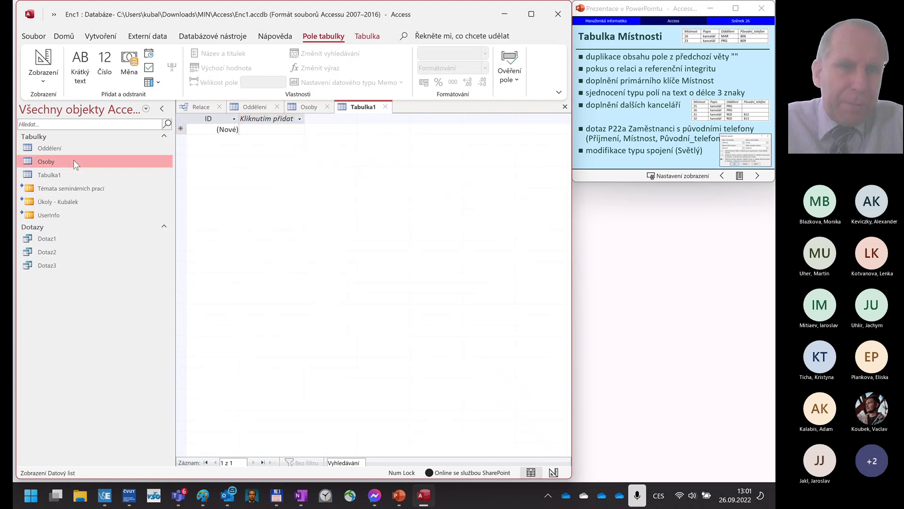
{"action": "left_click", "coordinate": [315, 107]}
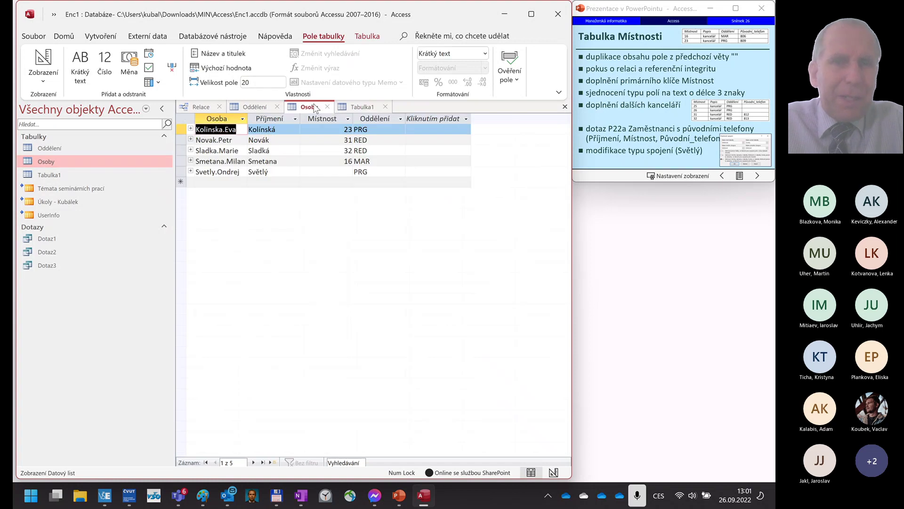
{"action": "left_click", "coordinate": [365, 108]}
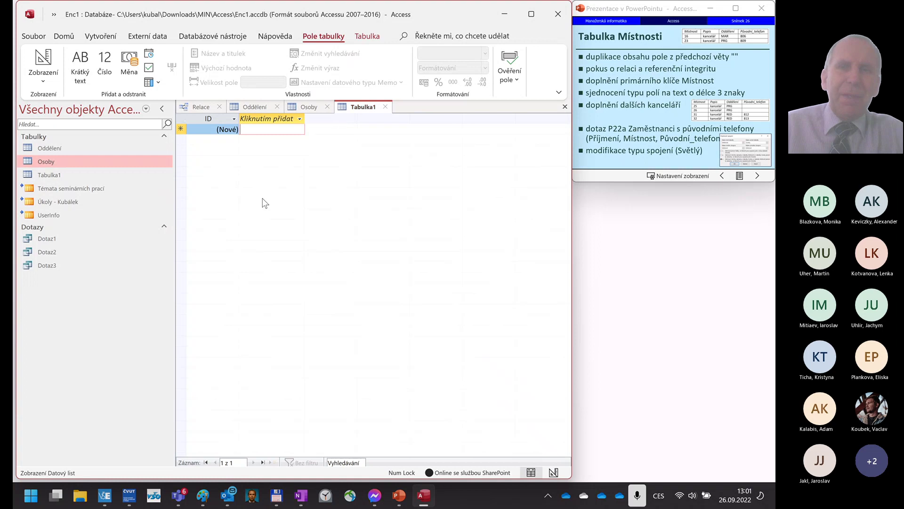
- Add short-text fields Místnost and Popis to Tabulka1
{"action": "left_click", "coordinate": [299, 120]}
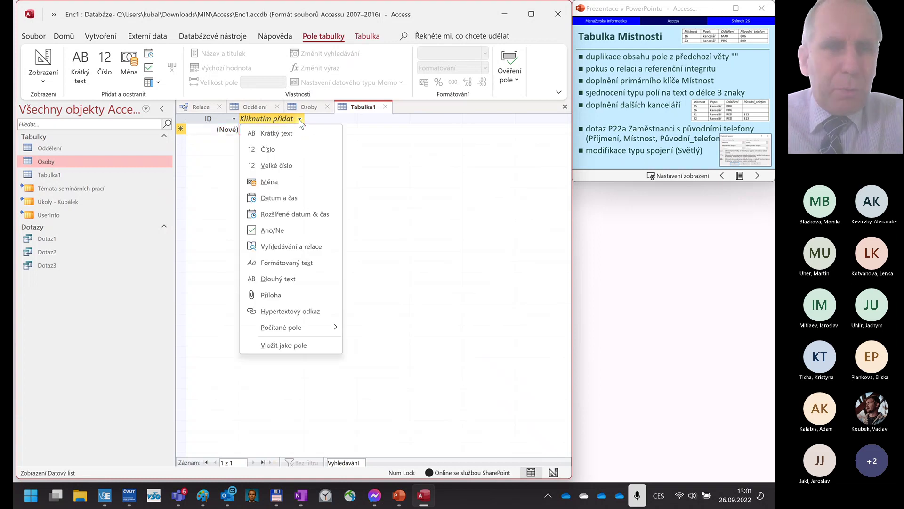
{"action": "left_click", "coordinate": [277, 133]}
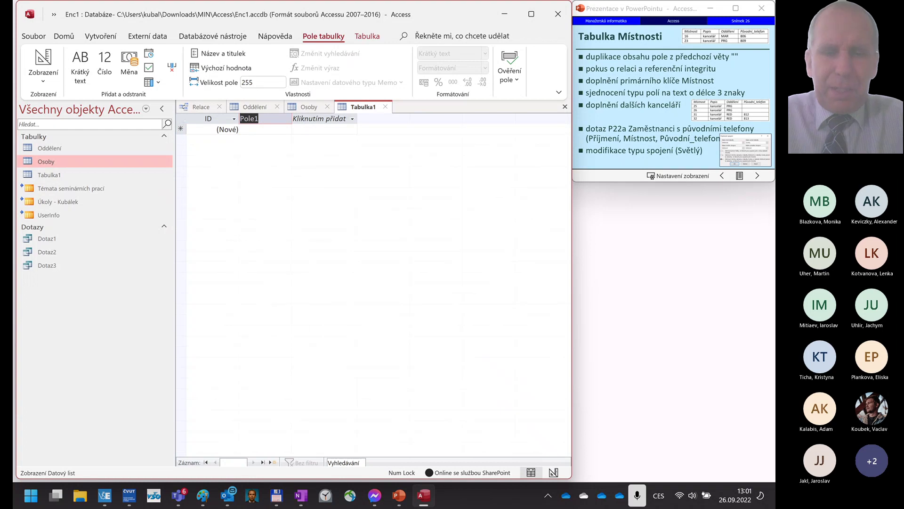
{"action": "type", "text": "Mistnost"}
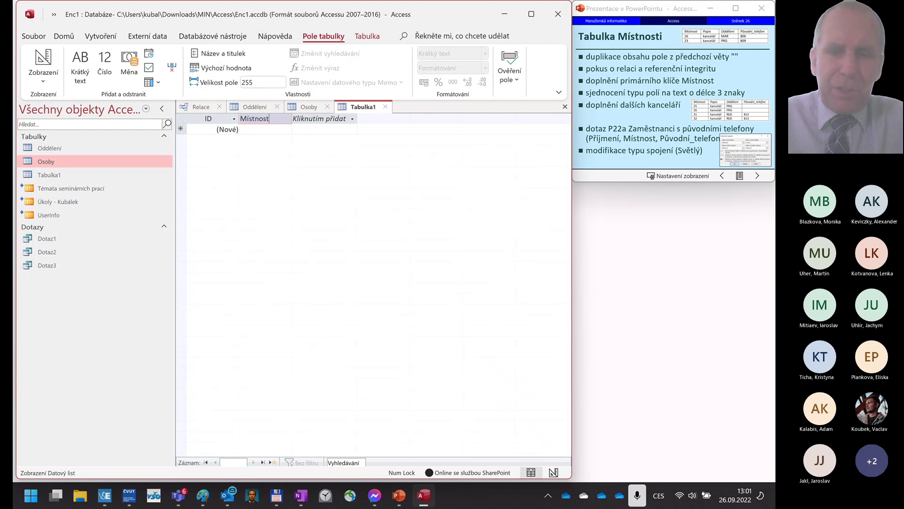
{"action": "left_click", "coordinate": [180, 129]}
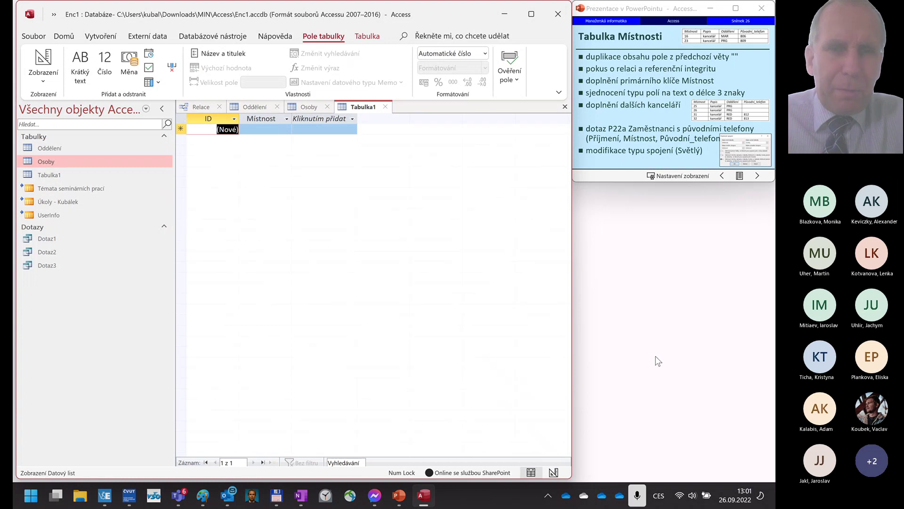
{"action": "left_click", "coordinate": [337, 120]}
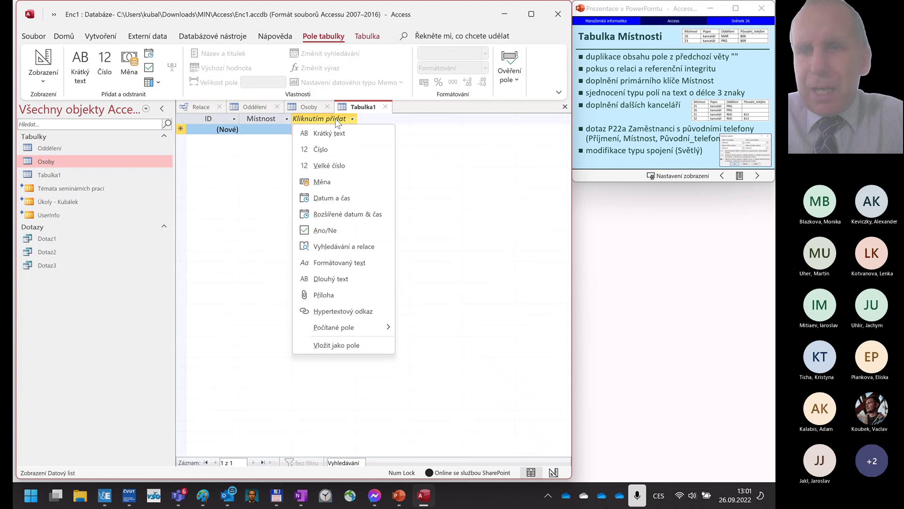
{"action": "left_click", "coordinate": [332, 134]}
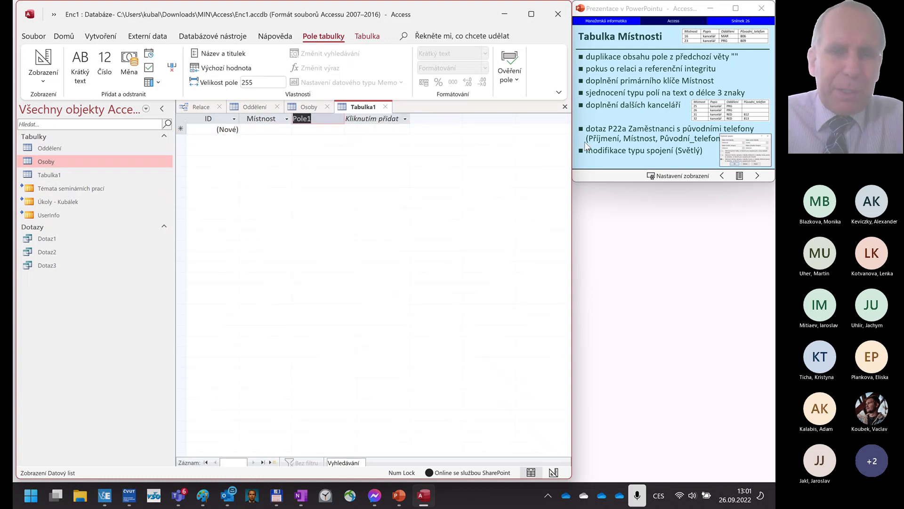
{"action": "type", "text": "Popis"}
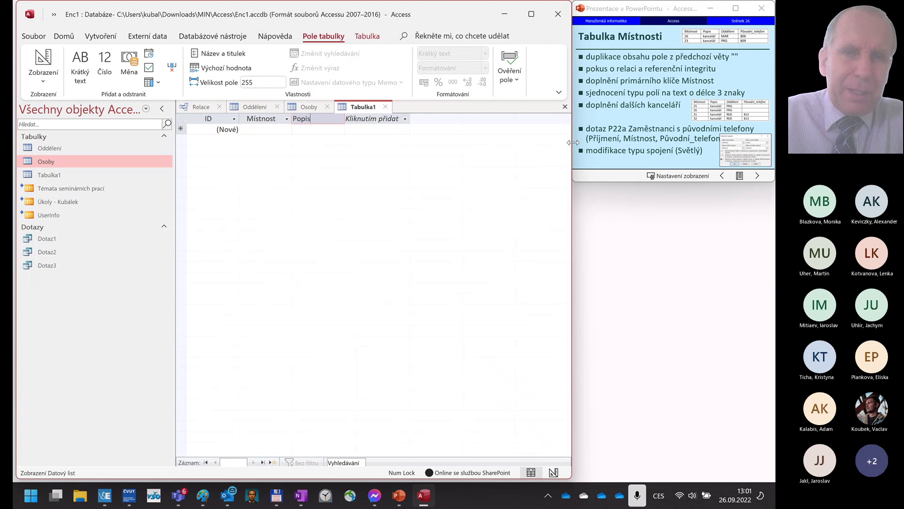
{"action": "key", "text": "Return"}
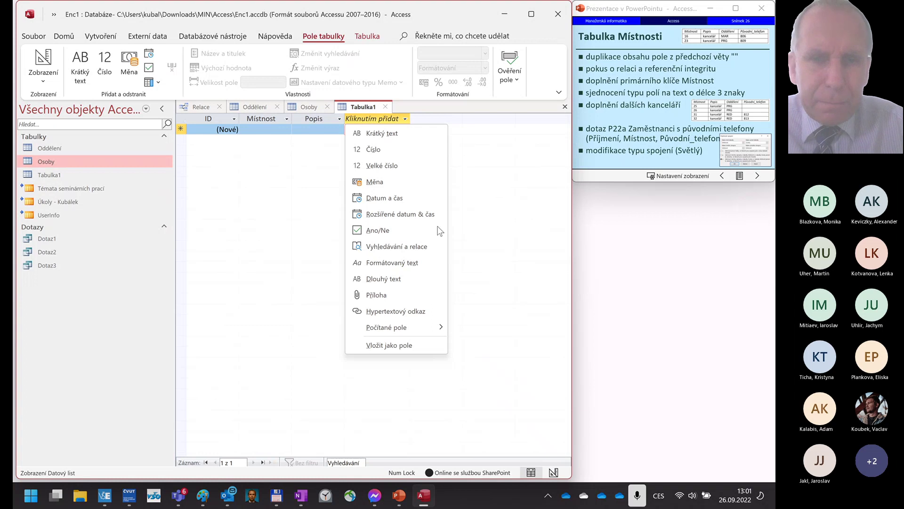
- Add short-text fields Oddělení and Původní_telefon, checking the Tabulka Místnosti slide for reference
{"action": "left_click", "coordinate": [388, 135]}
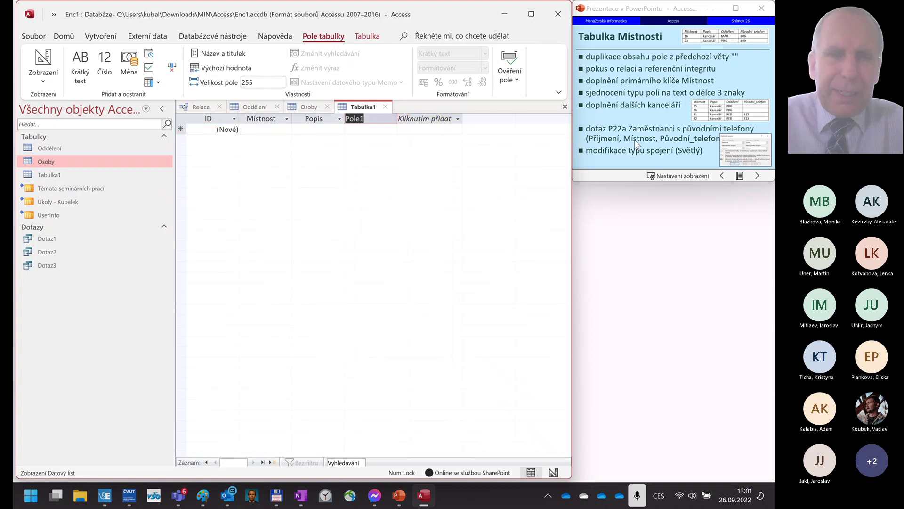
{"action": "type", "text": "Oddělení"}
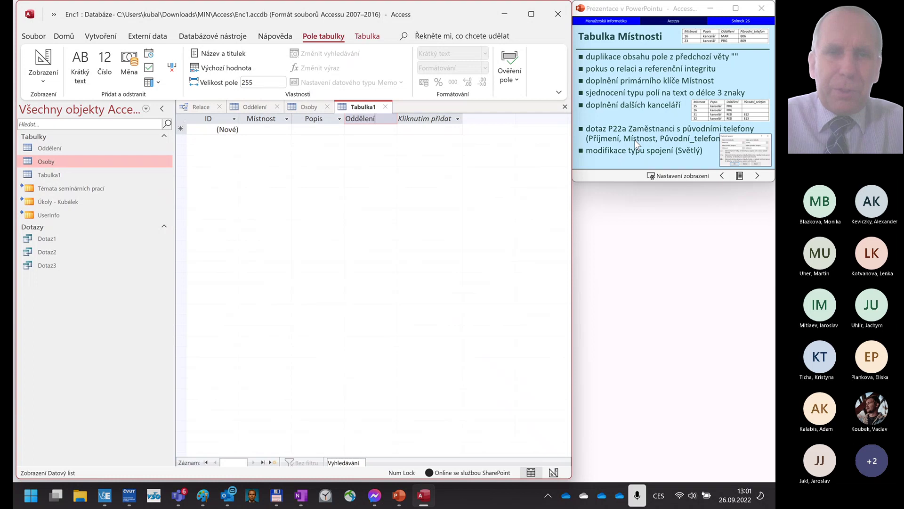
{"action": "key", "text": "Return"}
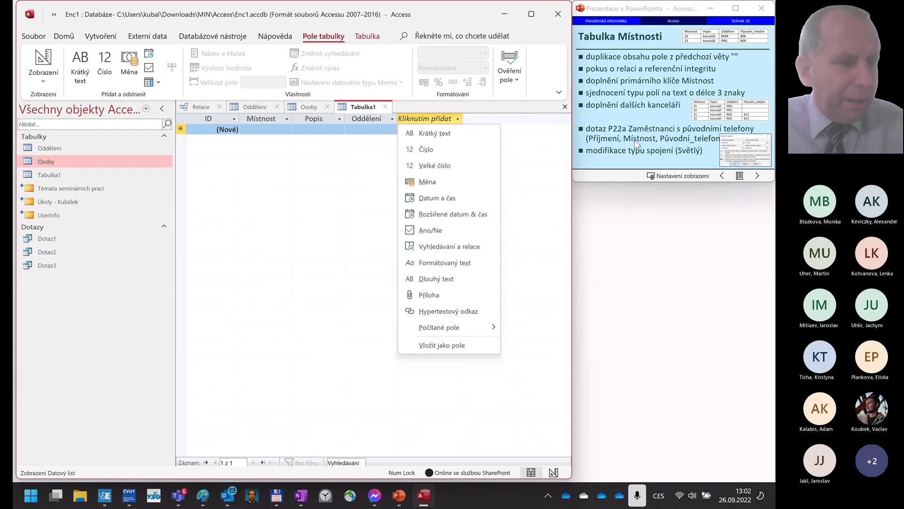
{"action": "left_click", "coordinate": [634, 139]}
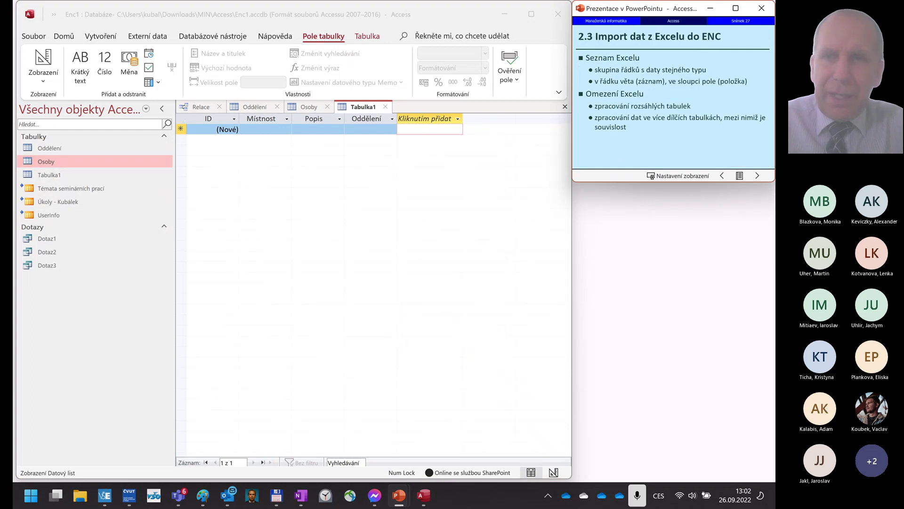
{"action": "left_click", "coordinate": [639, 111]}
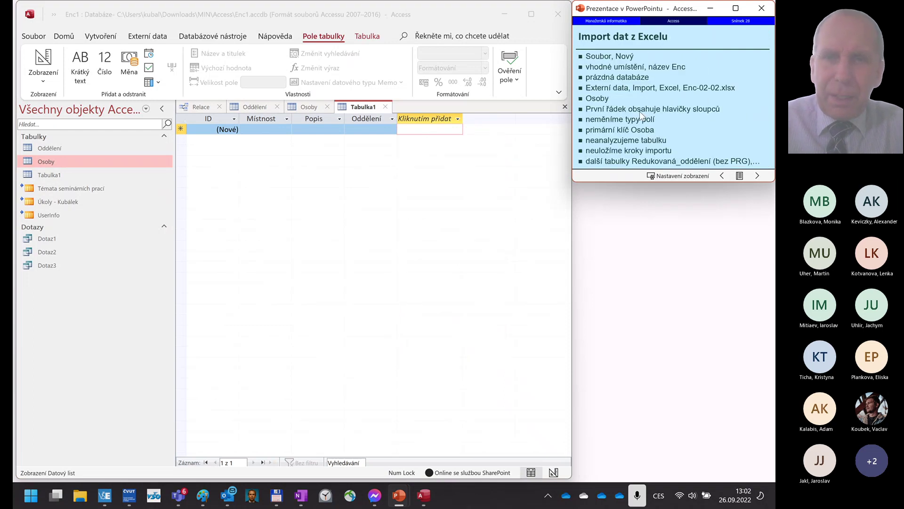
{"action": "scroll", "coordinate": [622, 105], "scroll_direction": "up", "scroll_amount": 1}
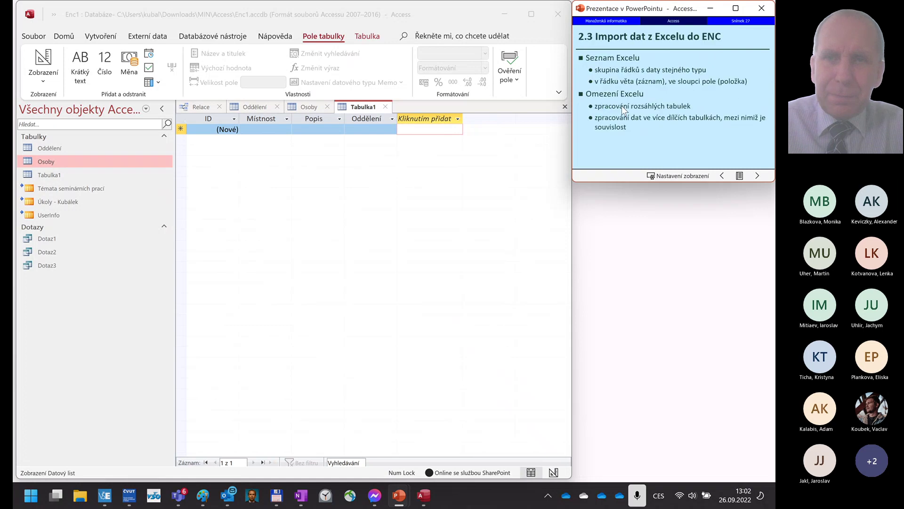
{"action": "scroll", "coordinate": [622, 106], "scroll_direction": "up", "scroll_amount": 2}
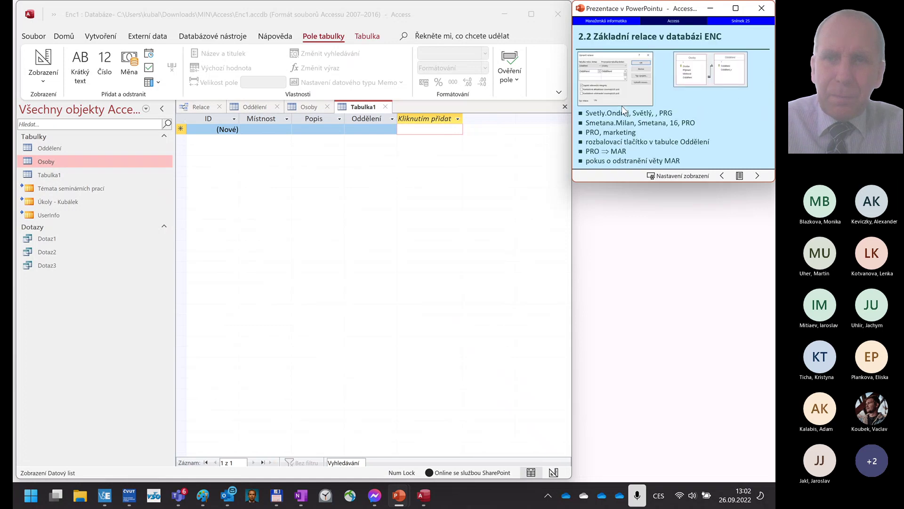
{"action": "left_click", "coordinate": [622, 106]}
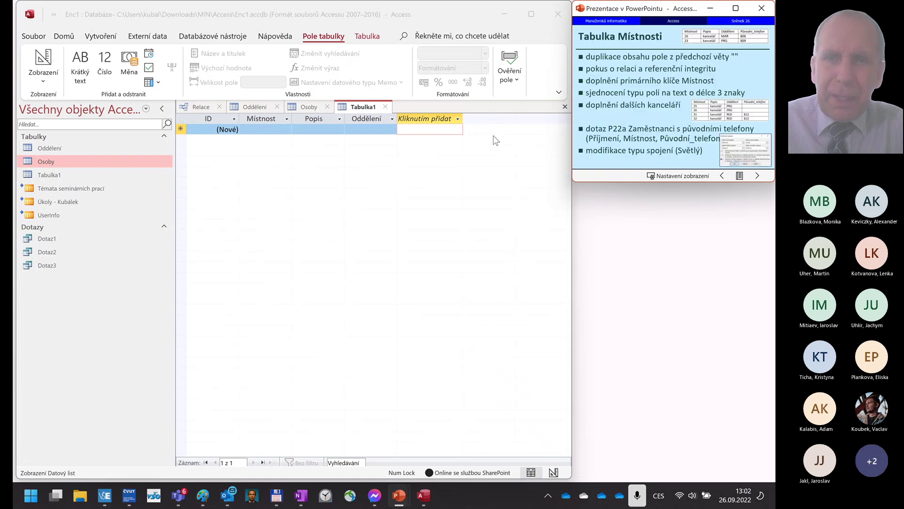
{"action": "left_click", "coordinate": [459, 119]}
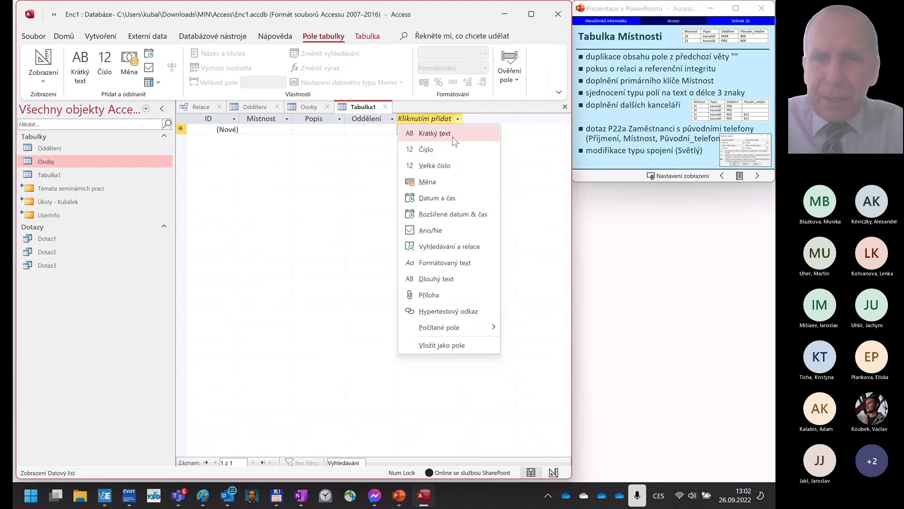
{"action": "left_click", "coordinate": [455, 135]}
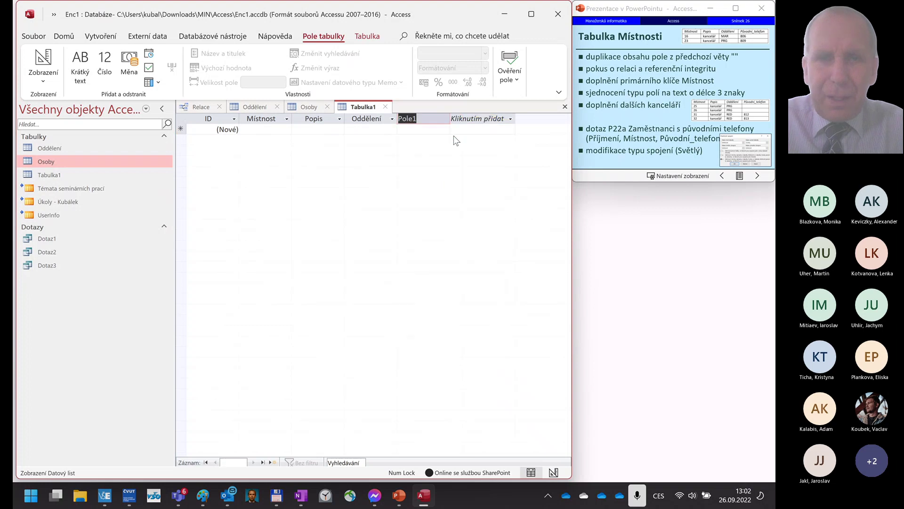
{"action": "type", "text": "Pů"}
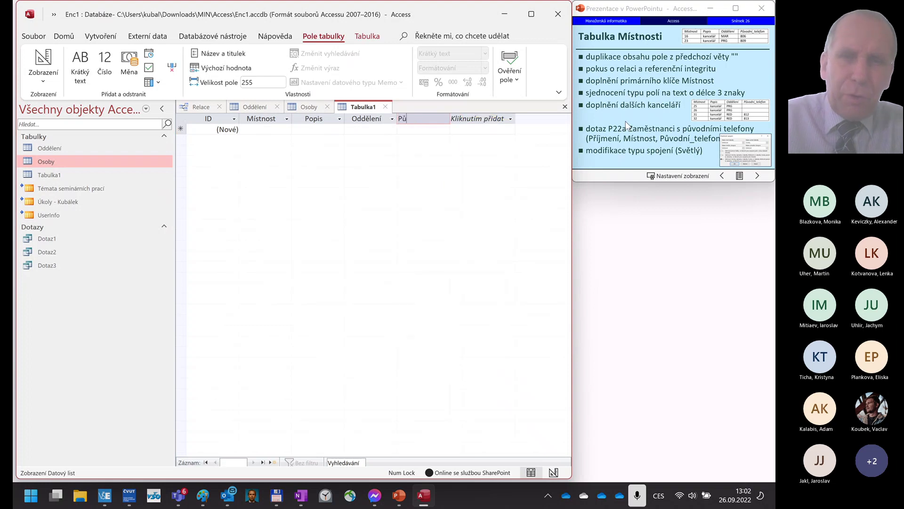
{"action": "type", "text": "vodní"}
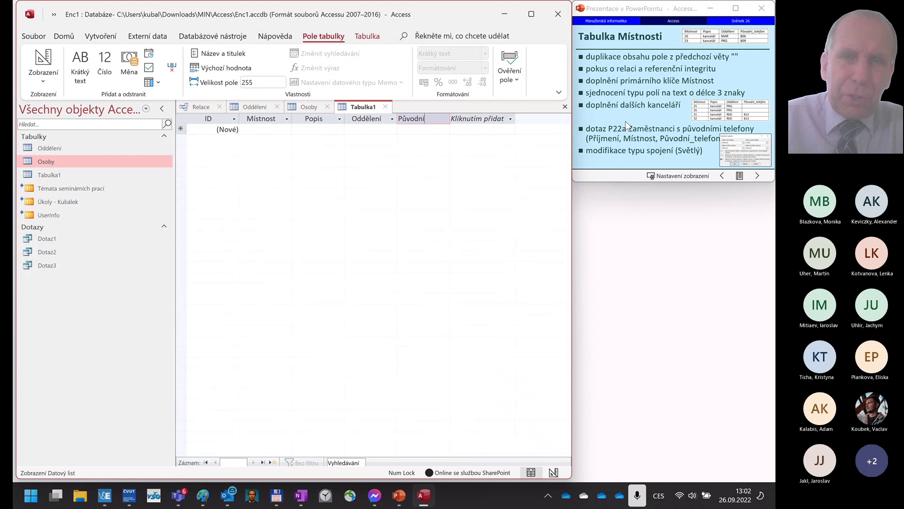
{"action": "type", "text": "_telefon"}
{"action": "key", "text": "Return"}
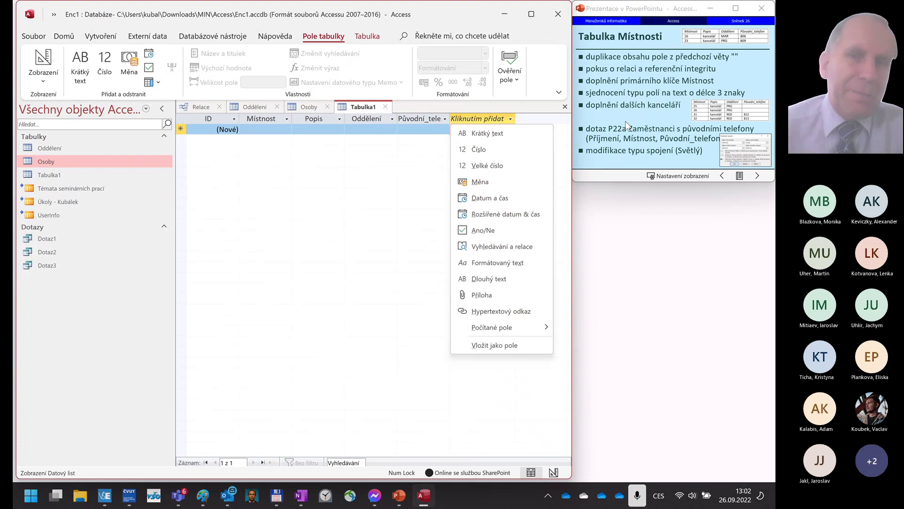
- Save the table as Místnosti and delete its ID field in Design view
{"action": "left_click", "coordinate": [54, 63]}
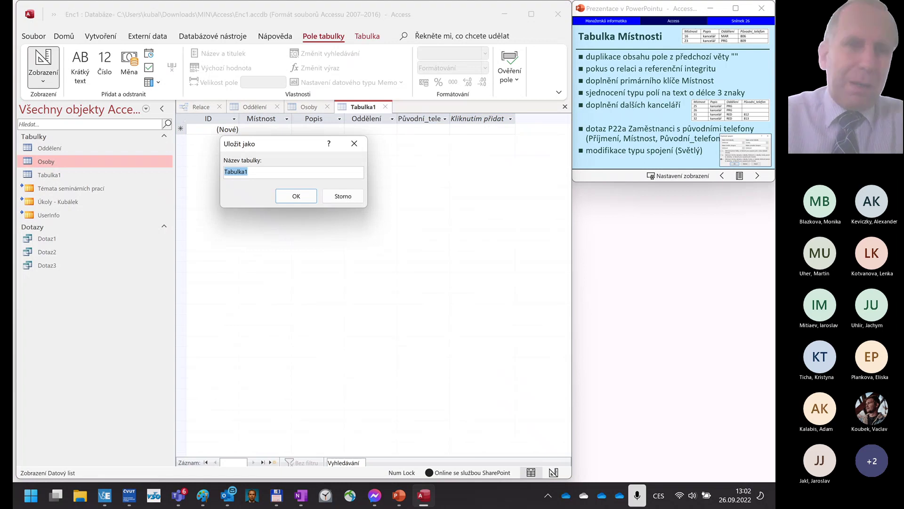
{"action": "type", "text": "Místnosti"}
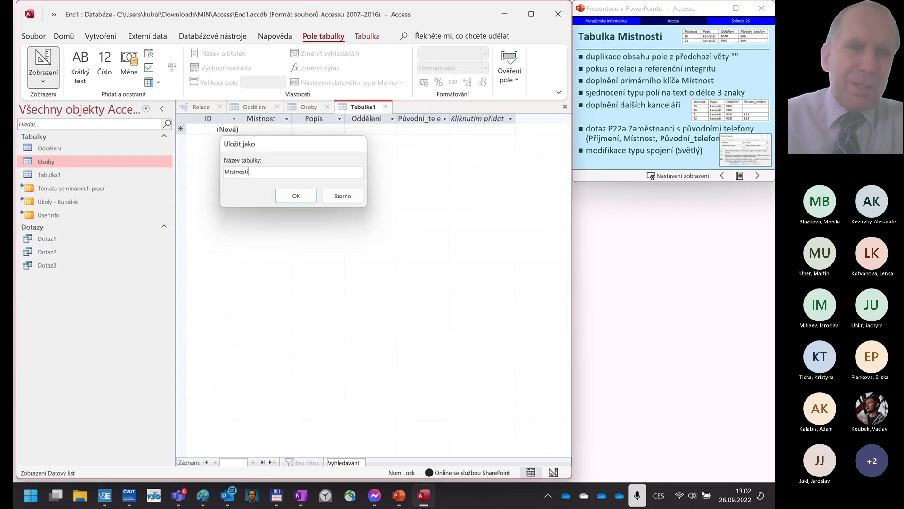
{"action": "key", "text": "Return"}
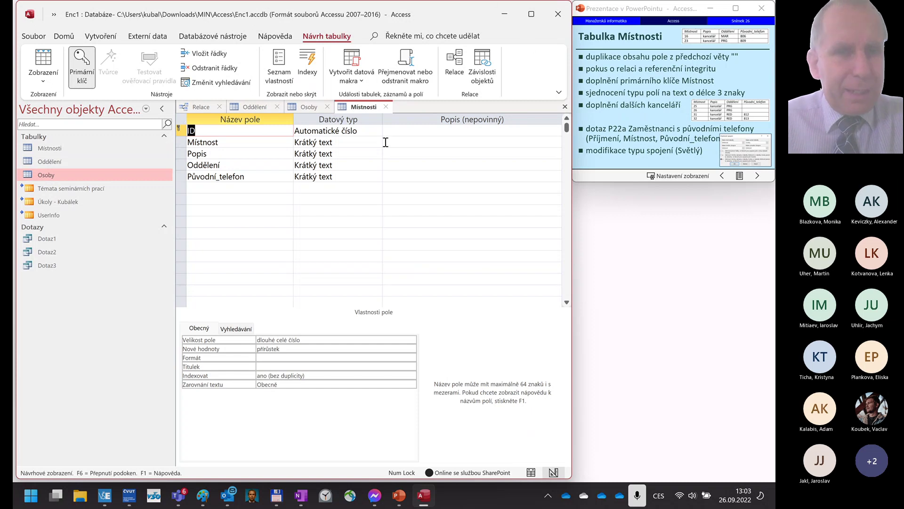
{"action": "left_click", "coordinate": [179, 127]}
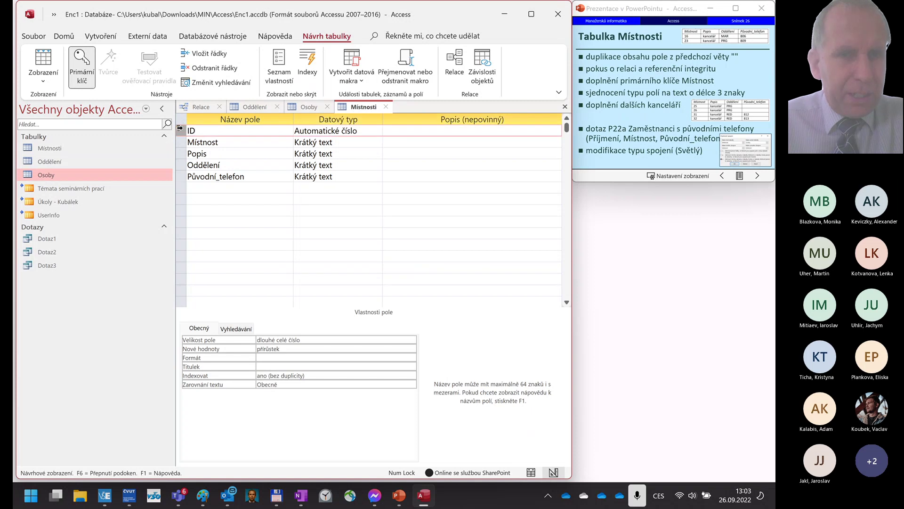
{"action": "key", "text": "Delete"}
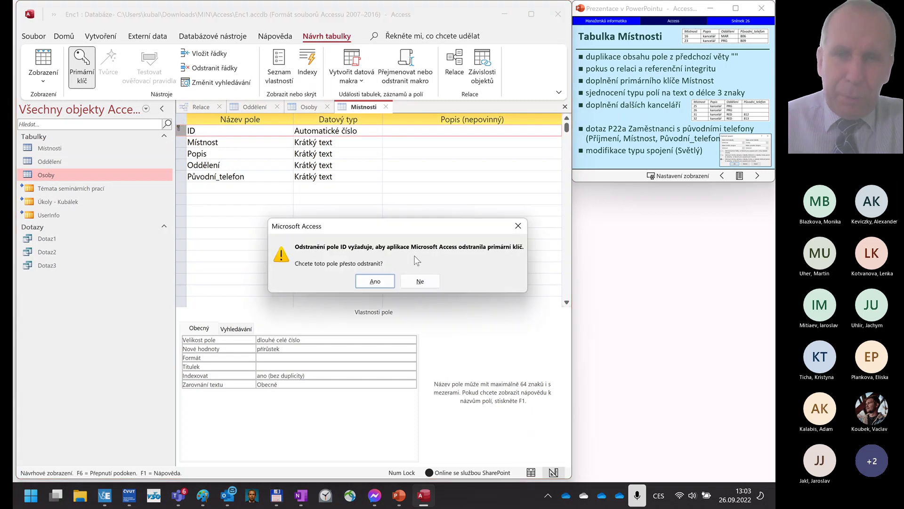
{"action": "left_click", "coordinate": [369, 285]}
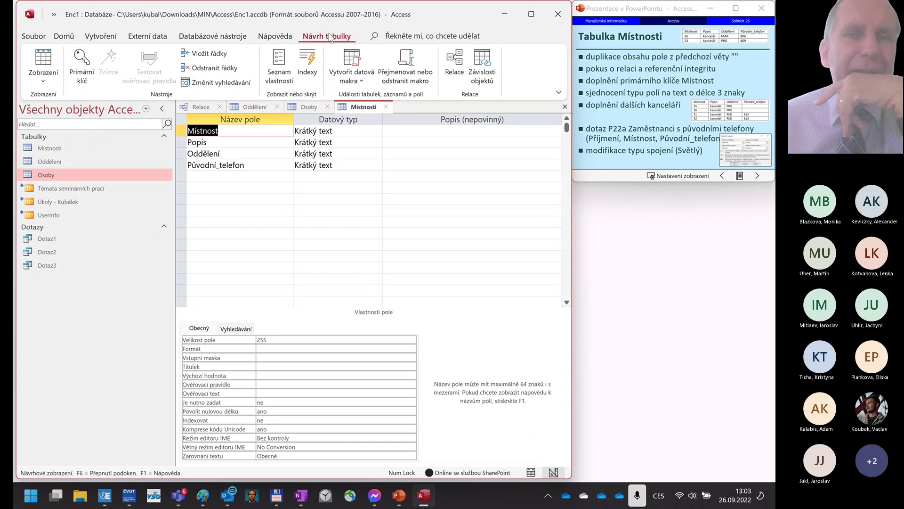
- Make Místnost the primary key, save, and return to Datasheet view
{"action": "left_click", "coordinate": [84, 64]}
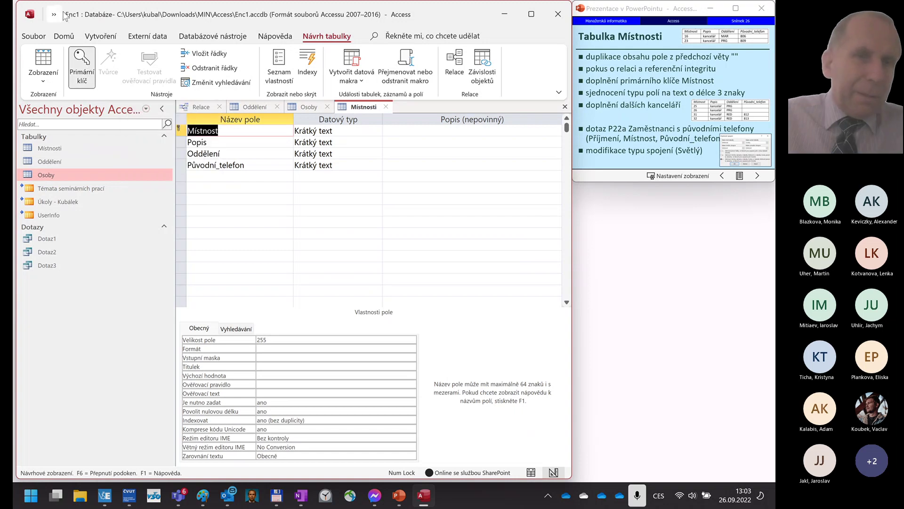
{"action": "left_click", "coordinate": [43, 59]}
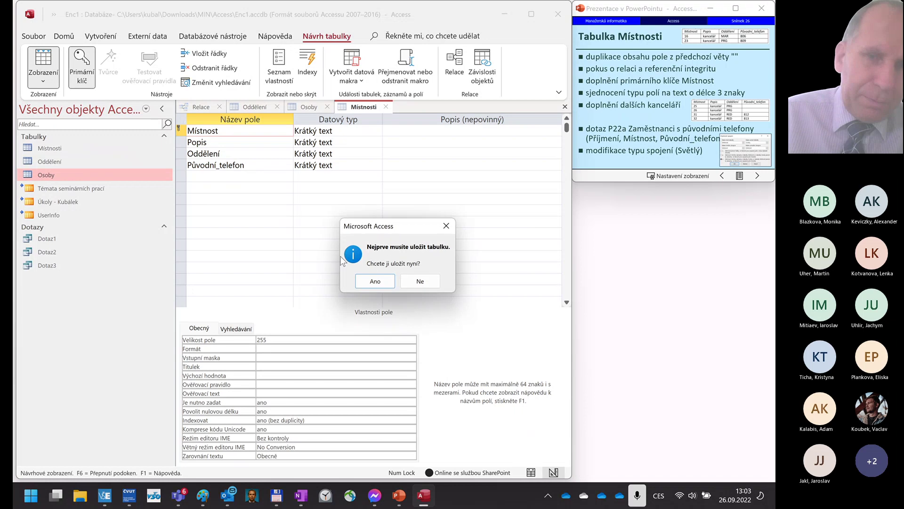
{"action": "left_click", "coordinate": [373, 282]}
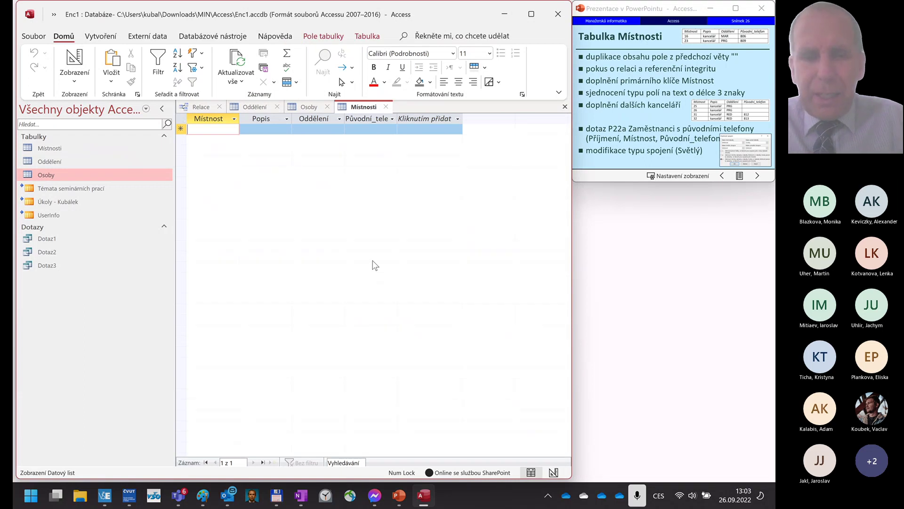
- Enter room 16 as kancelář for department MAR with original phone 806
{"action": "type", "text": "16"}
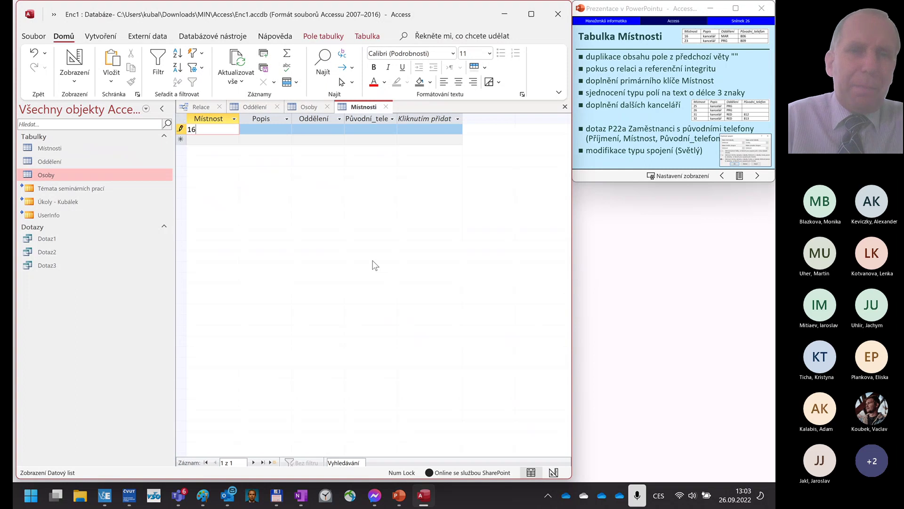
{"action": "key", "text": "Tab"}
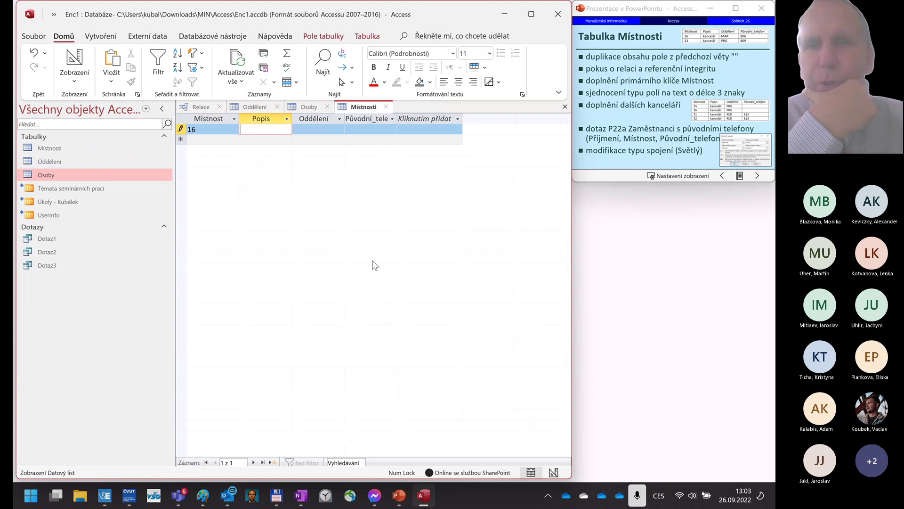
{"action": "type", "text": "kancelář"}
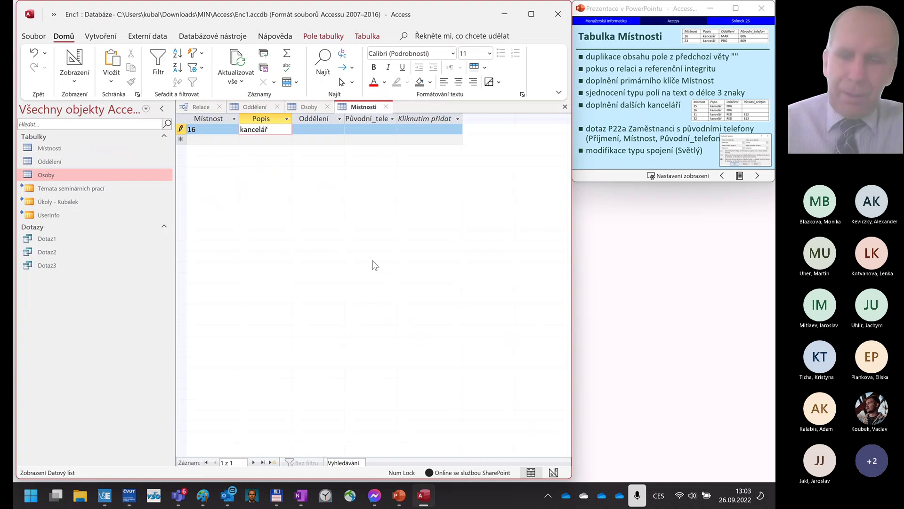
{"action": "key", "text": "Tab"}
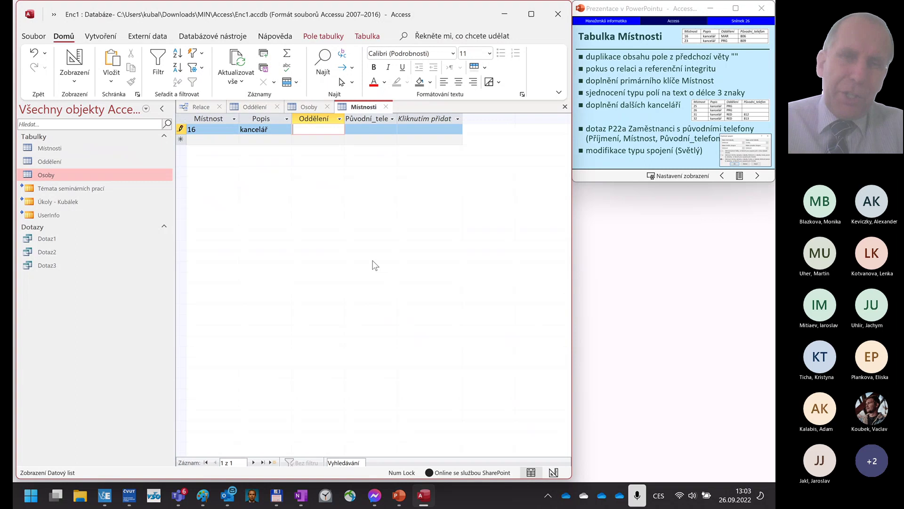
{"action": "type", "text": "MAR"}
{"action": "key", "text": "Tab"}
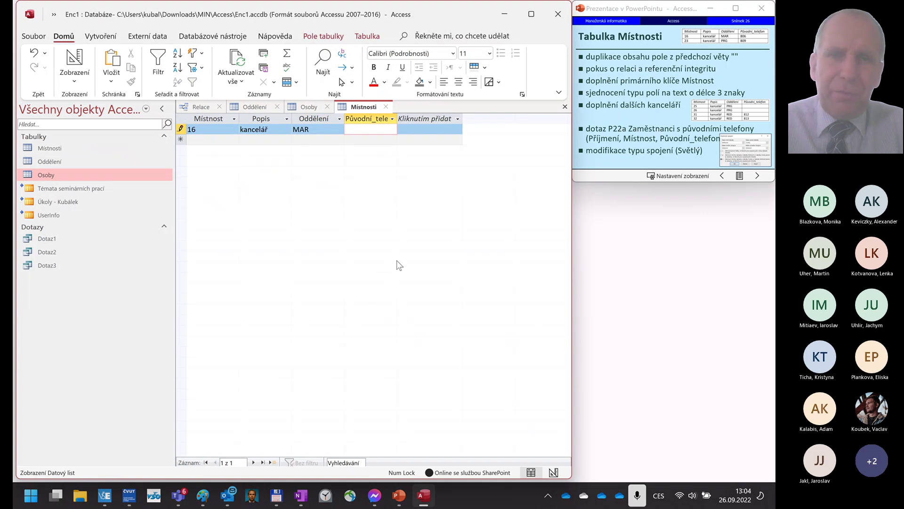
{"action": "type", "text": "806"}
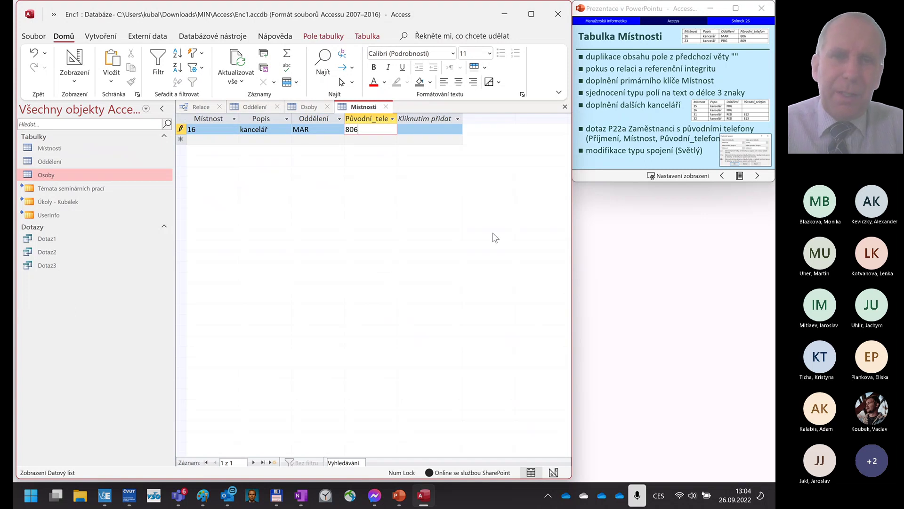
{"action": "key", "text": "Tab"}
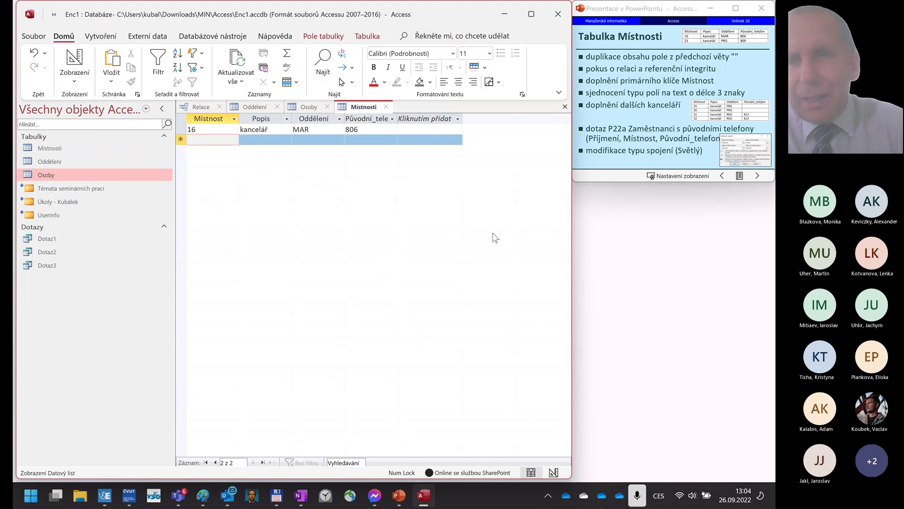
- Add room 23, copying kancelář from above, with department PRG and phone 809
{"action": "type", "text": "23"}
{"action": "key", "text": "Tab"}
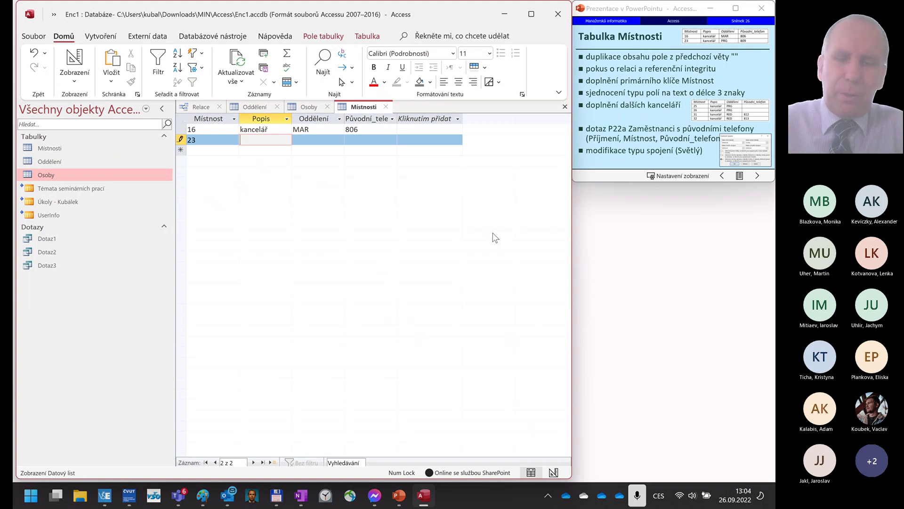
{"action": "key", "text": "ctrl+apostrophe"}
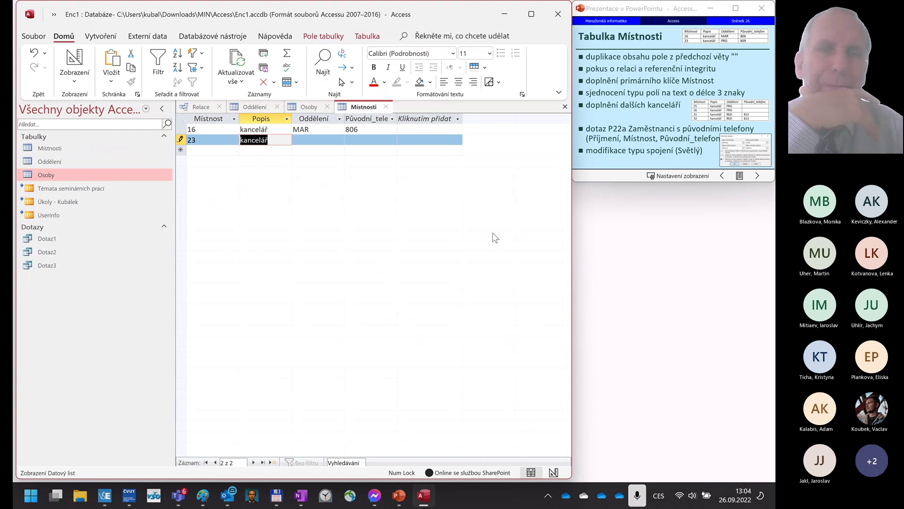
{"action": "key", "text": "Tab"}
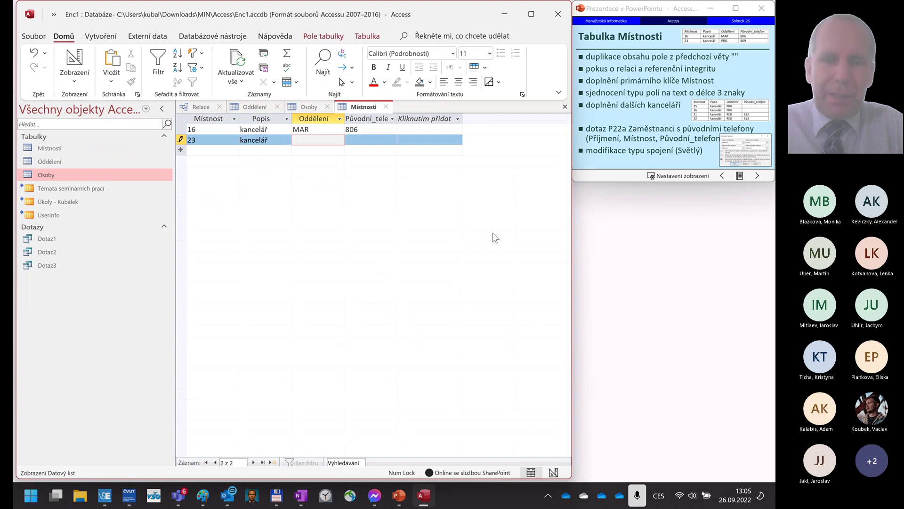
{"action": "type", "text": "PRG"}
{"action": "key", "text": "Tab"}
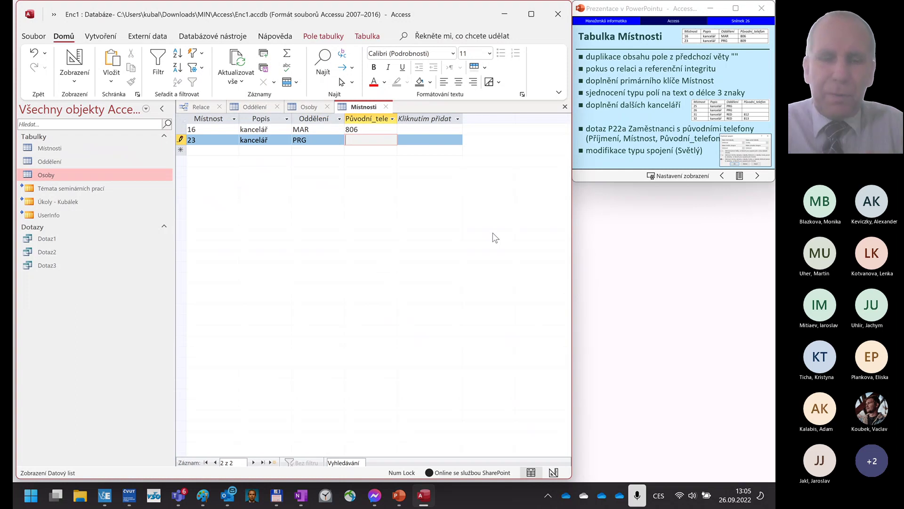
{"action": "type", "text": "809"}
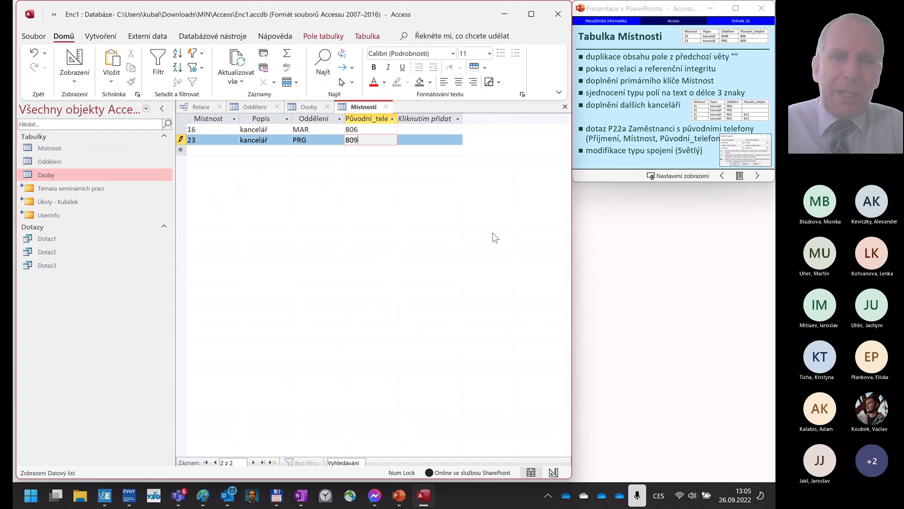
{"action": "key", "text": "Tab"}
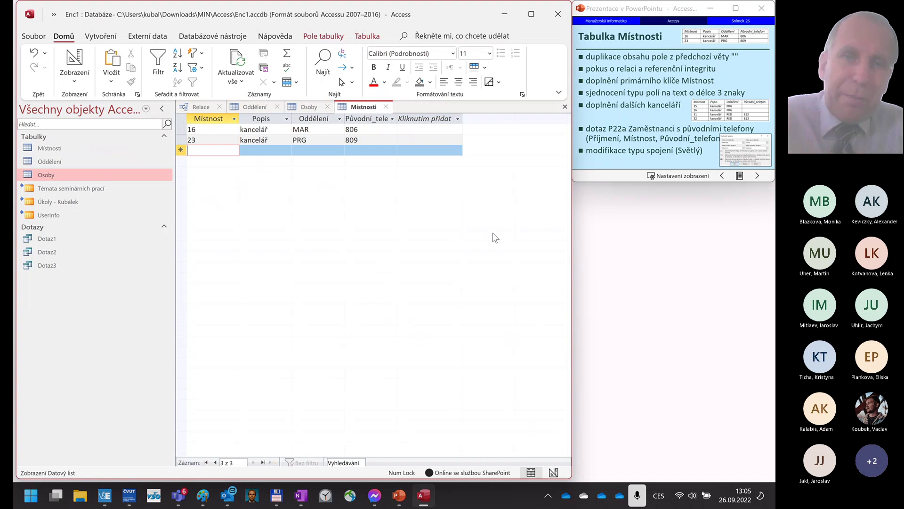
- Close the Místnosti, Osoby and Oddělení datasheets and drag Místnosti into the Relace window
{"action": "left_click", "coordinate": [386, 107]}
{"action": "left_click", "coordinate": [327, 107]}
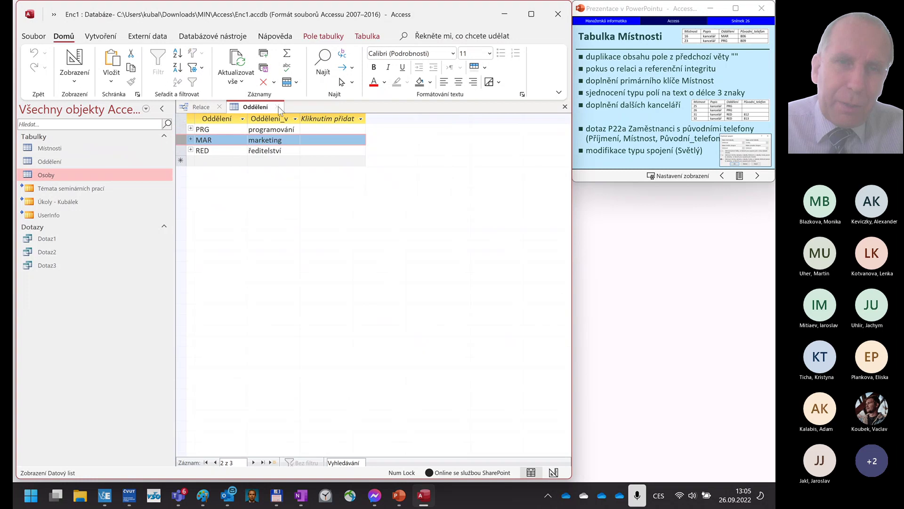
{"action": "left_click", "coordinate": [278, 107]}
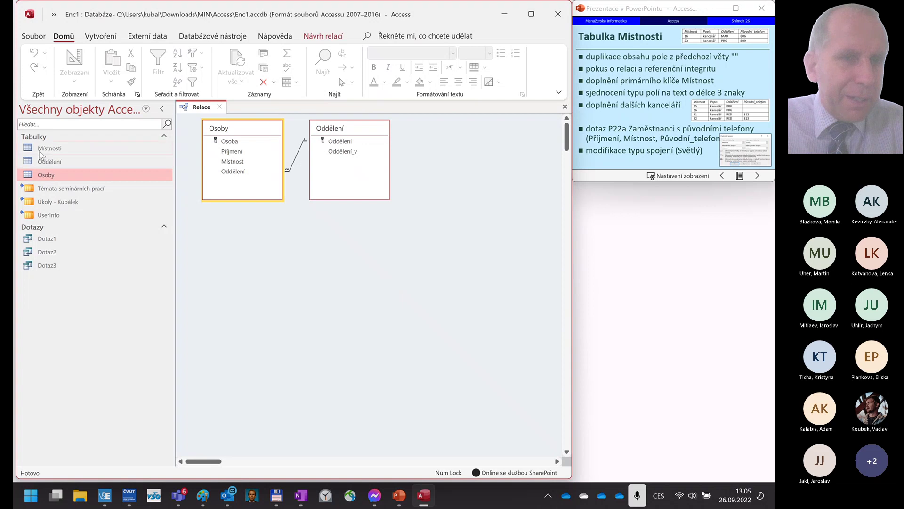
{"action": "left_click_drag", "start_coordinate": [60, 152], "coordinate": [222, 239]}
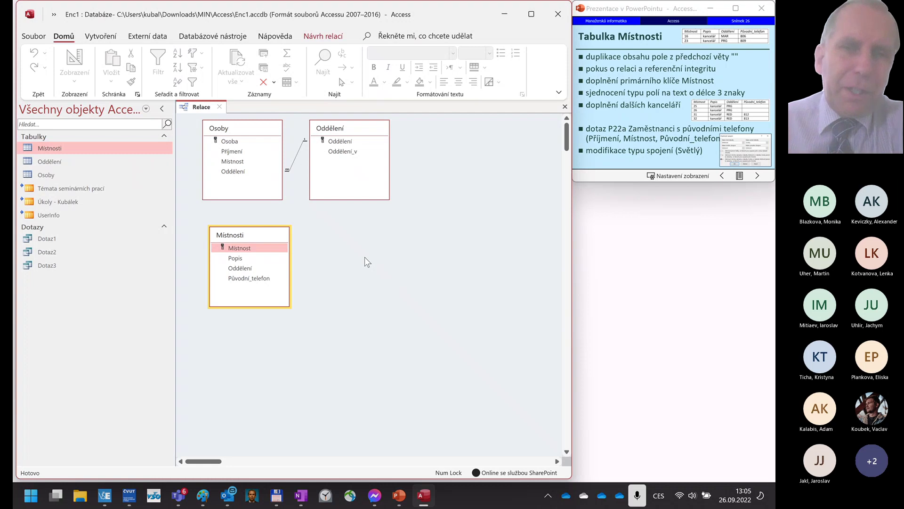
- Shift Oddělení and Osoby to the right and place Místnosti at the top left
{"action": "left_click_drag", "start_coordinate": [348, 128], "coordinate": [508, 129]}
{"action": "left_click_drag", "start_coordinate": [257, 131], "coordinate": [367, 136]}
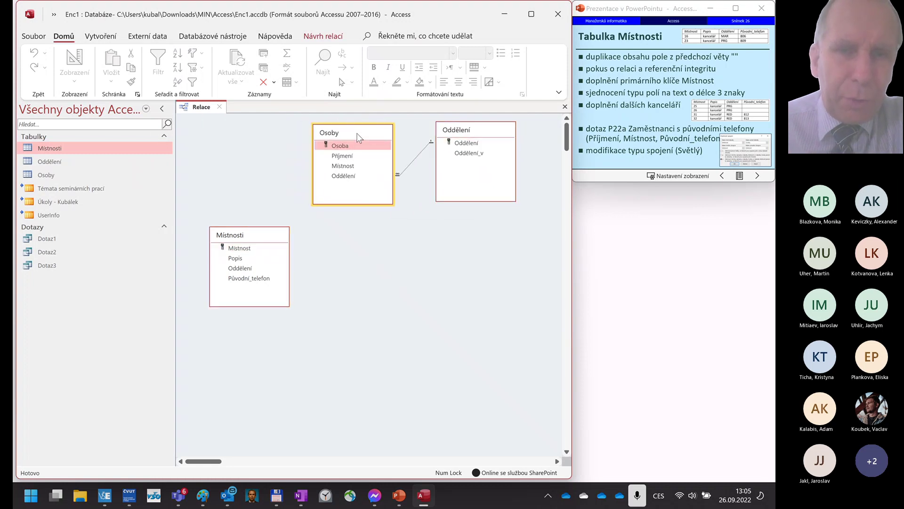
{"action": "left_click_drag", "start_coordinate": [244, 228], "coordinate": [237, 133]}
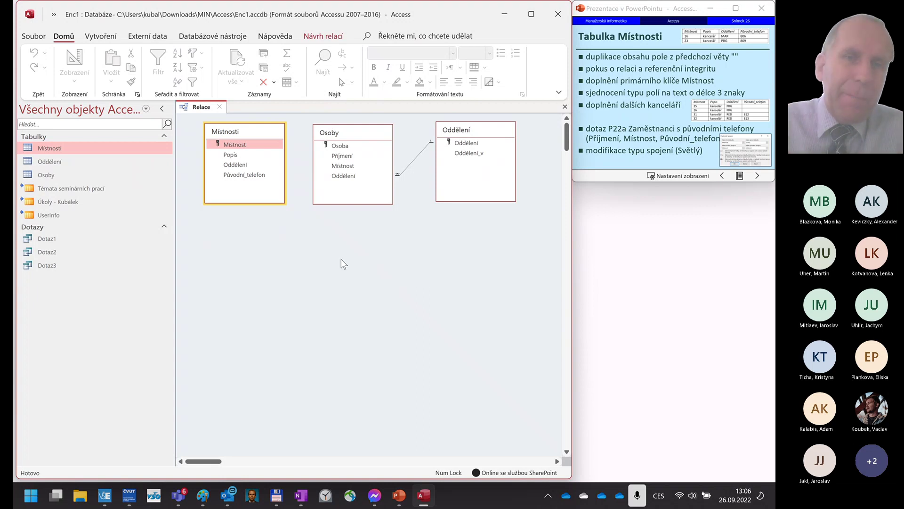
{"action": "left_click", "coordinate": [257, 146]}
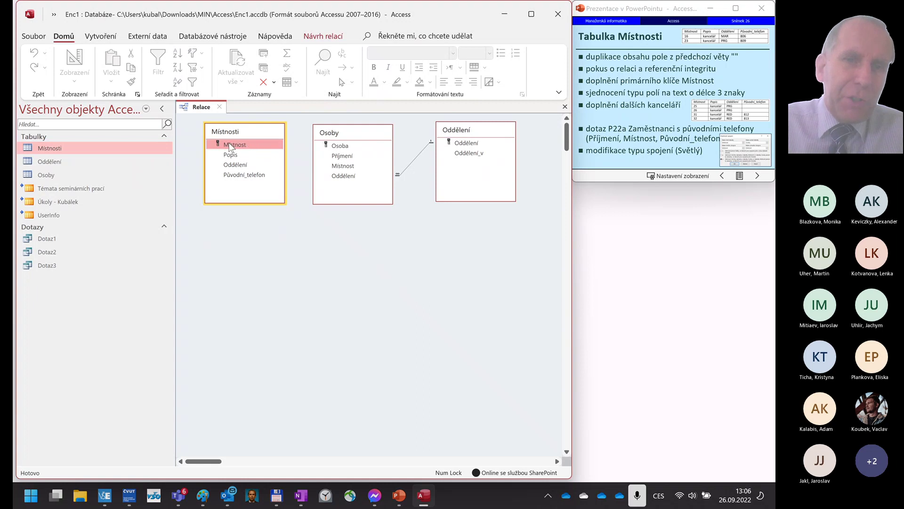
{"action": "left_click_drag", "start_coordinate": [231, 147], "coordinate": [351, 167]}
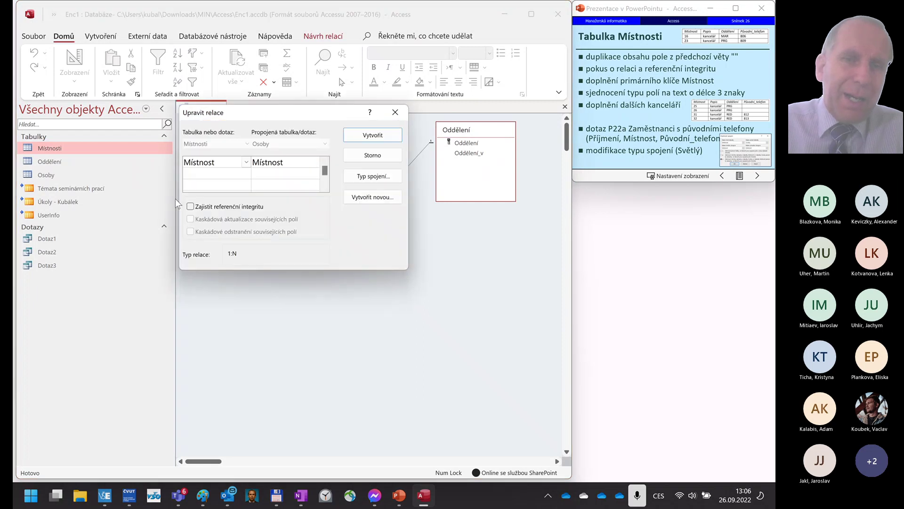
{"action": "left_click", "coordinate": [191, 206]}
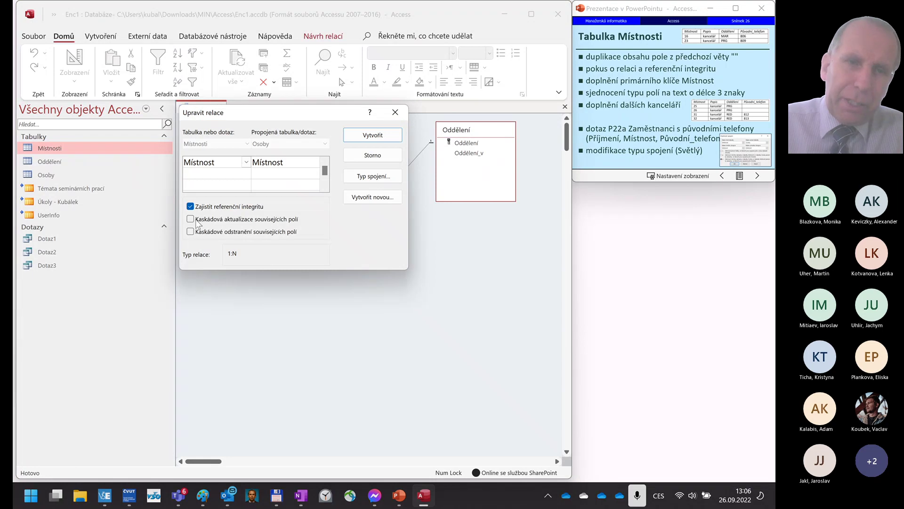
{"action": "left_click", "coordinate": [190, 218]}
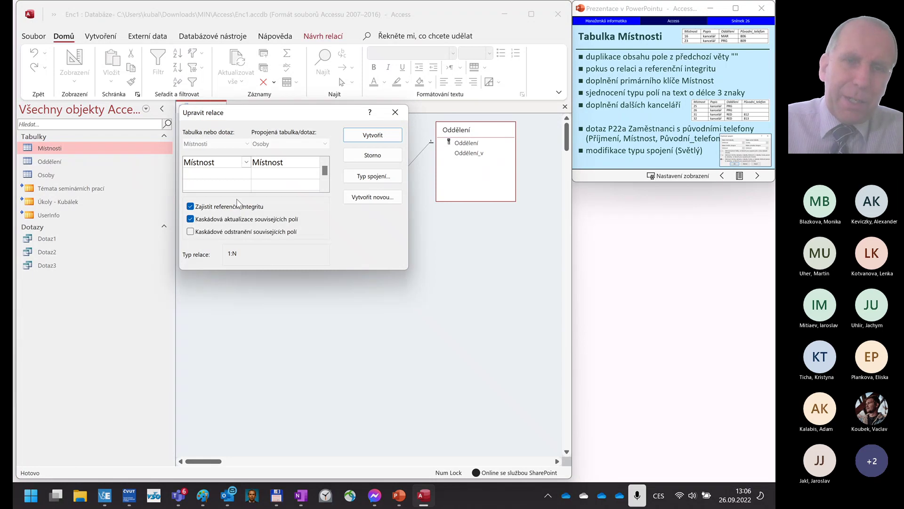
{"action": "left_click", "coordinate": [370, 136]}
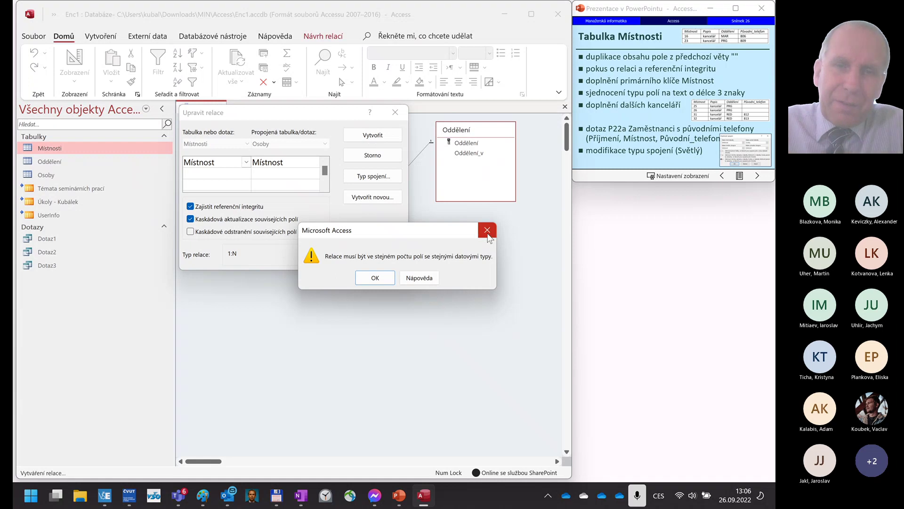
{"action": "left_click", "coordinate": [376, 278]}
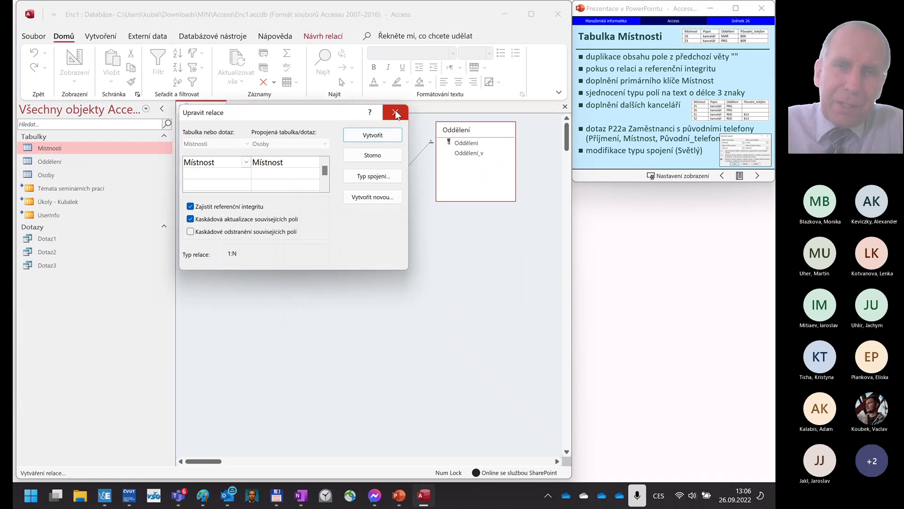
{"action": "left_click", "coordinate": [395, 113]}
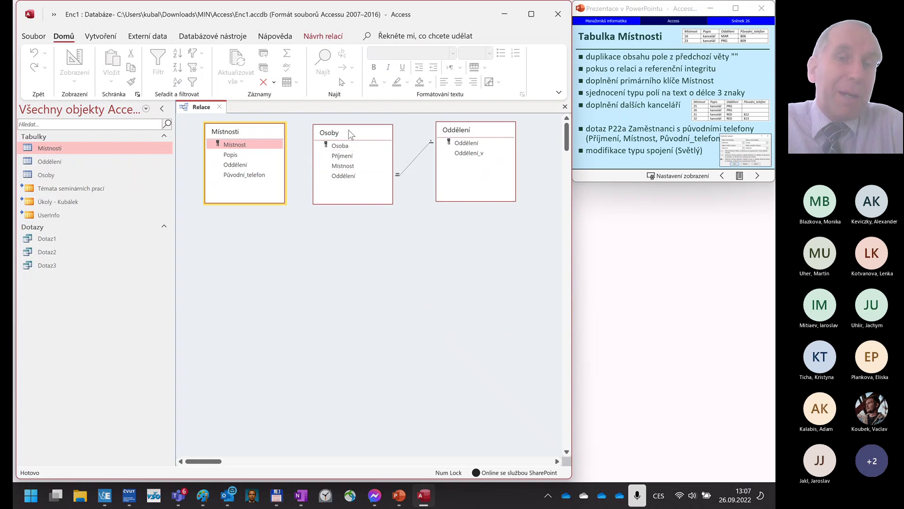
- In the Osoby table design, change Místnost's data type from Číslo to Krátký text and save
{"action": "right_click", "coordinate": [351, 135]}
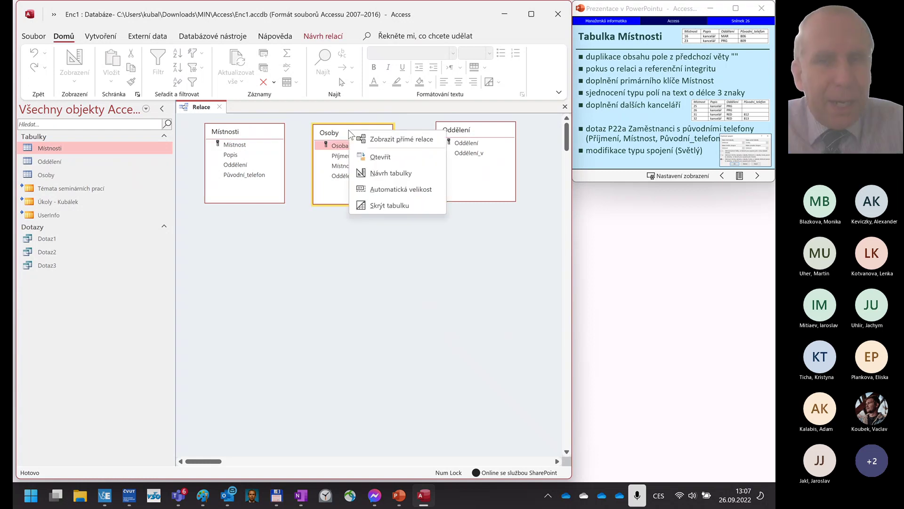
{"action": "left_click", "coordinate": [378, 173]}
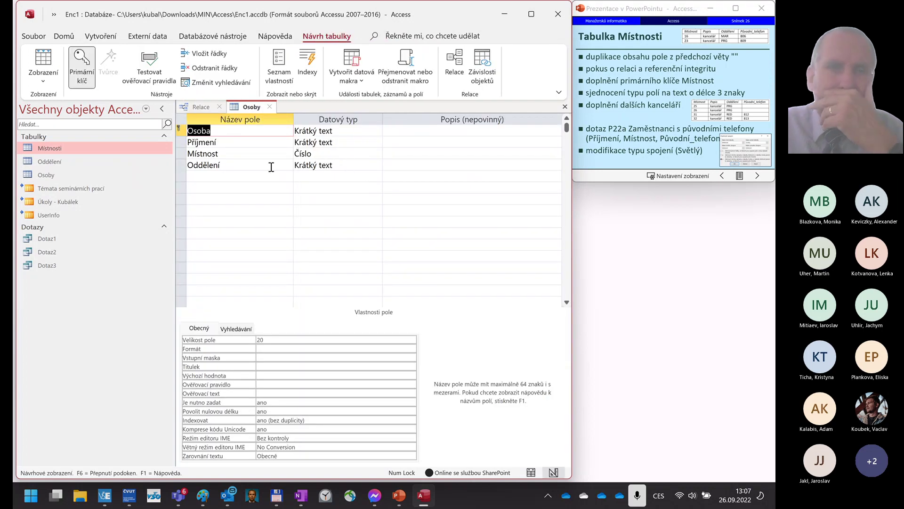
{"action": "left_click", "coordinate": [245, 154]}
{"action": "left_click", "coordinate": [326, 153]}
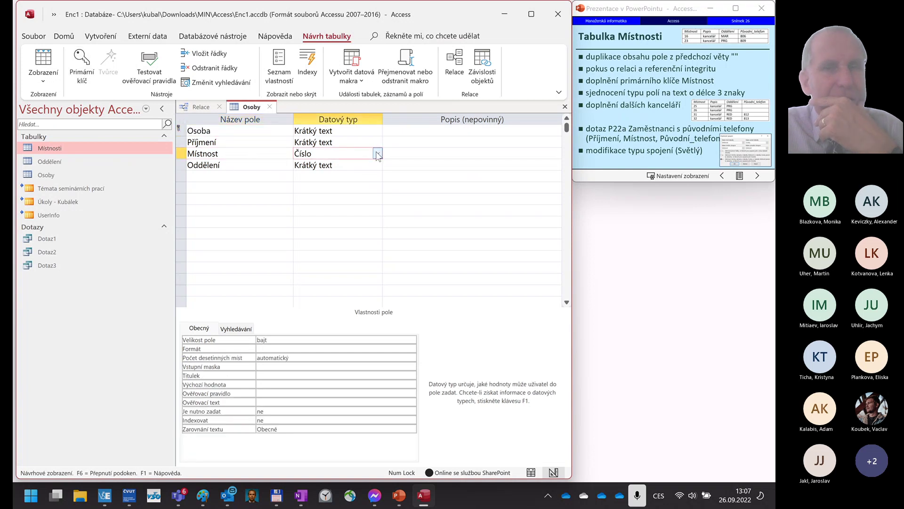
{"action": "left_click", "coordinate": [377, 153]}
{"action": "left_click", "coordinate": [348, 171]}
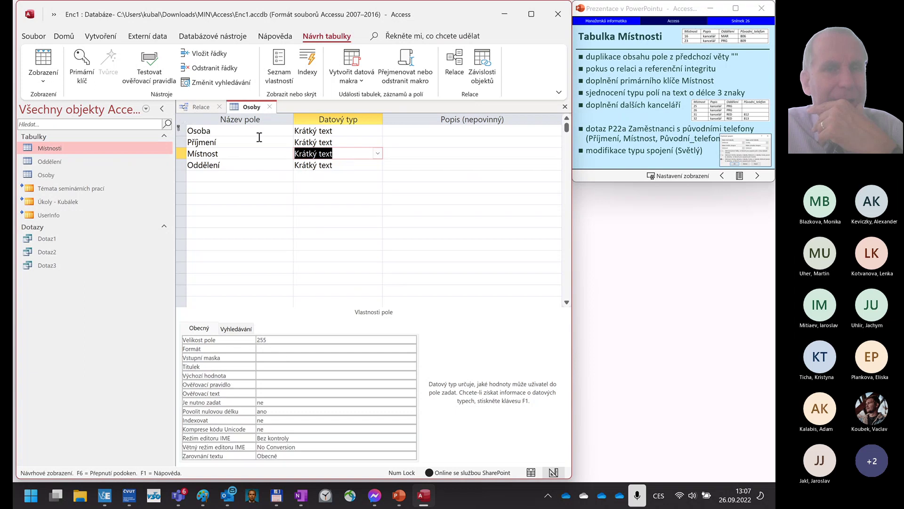
{"action": "left_click", "coordinate": [270, 107]}
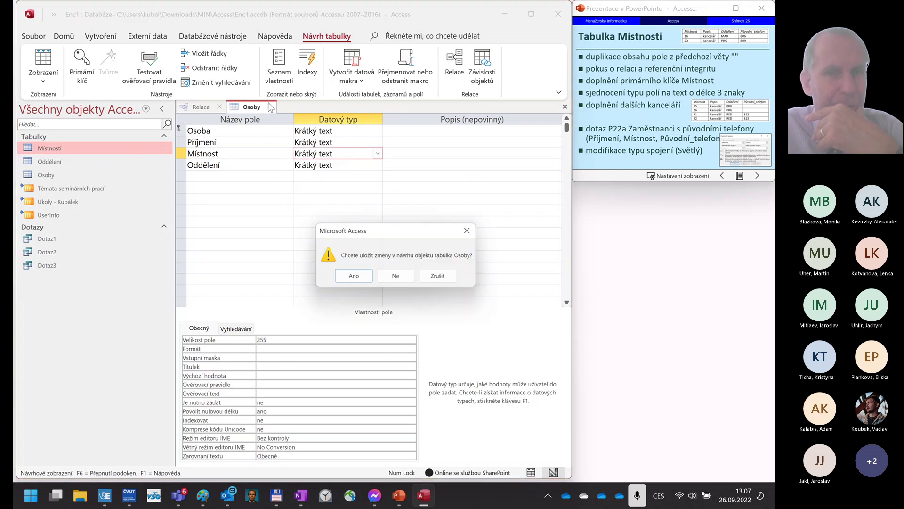
{"action": "left_click", "coordinate": [355, 277]}
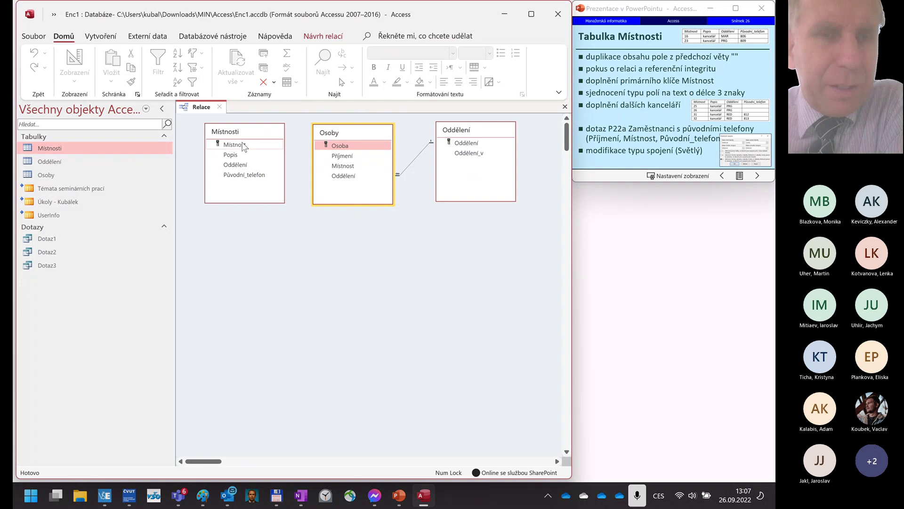
- Retry the Místnosti–Osoby link with referential integrity and cascade updates, then cancel after the error
{"action": "left_click_drag", "start_coordinate": [245, 145], "coordinate": [345, 166]}
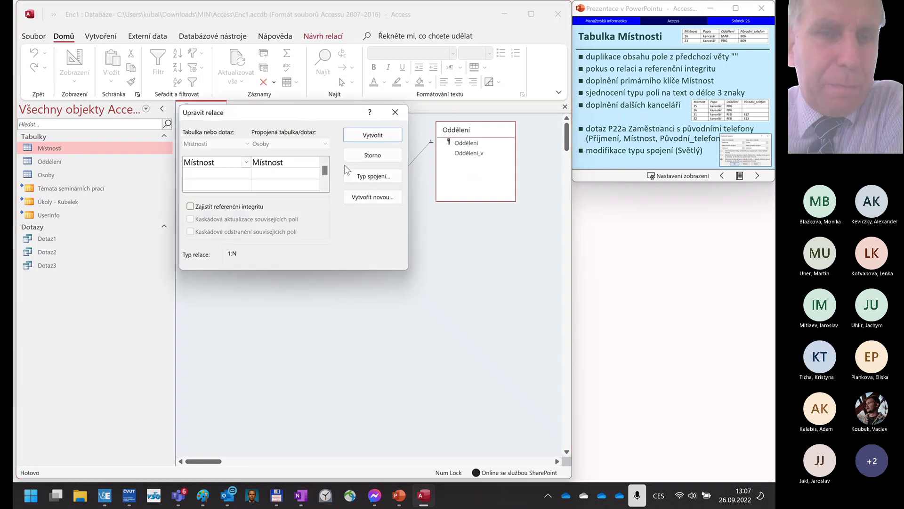
{"action": "left_click", "coordinate": [191, 206]}
{"action": "left_click", "coordinate": [190, 220]}
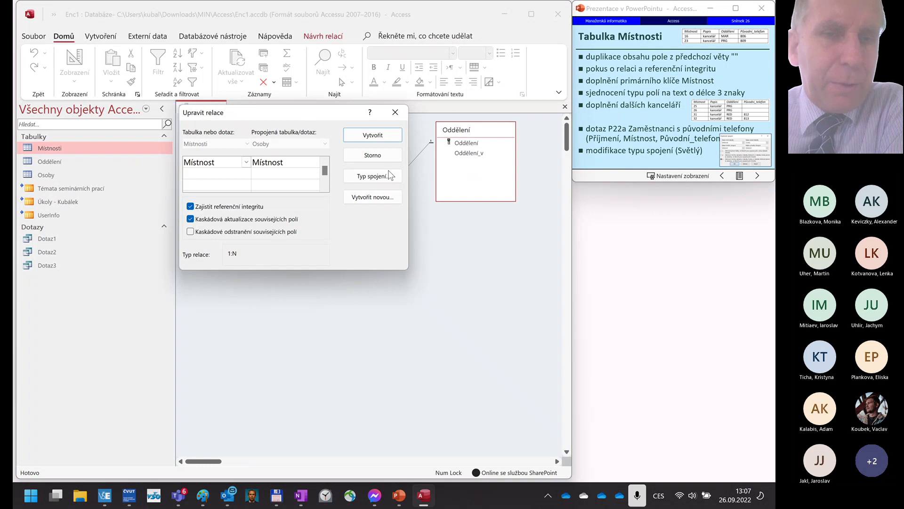
{"action": "left_click", "coordinate": [370, 136]}
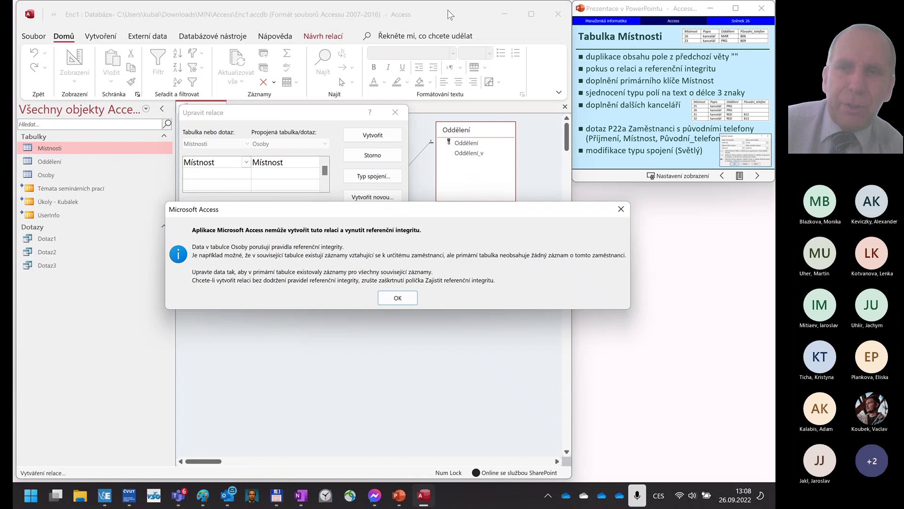
{"action": "left_click", "coordinate": [408, 300]}
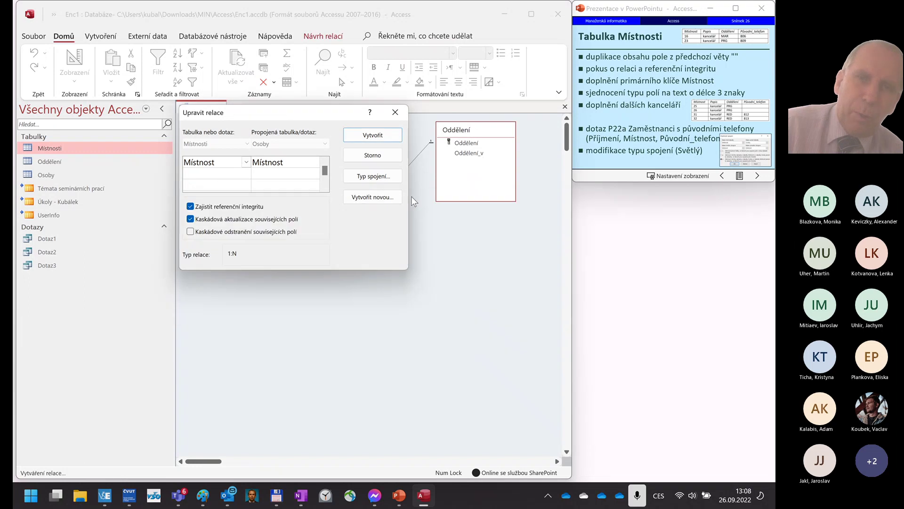
{"action": "left_click", "coordinate": [383, 157]}
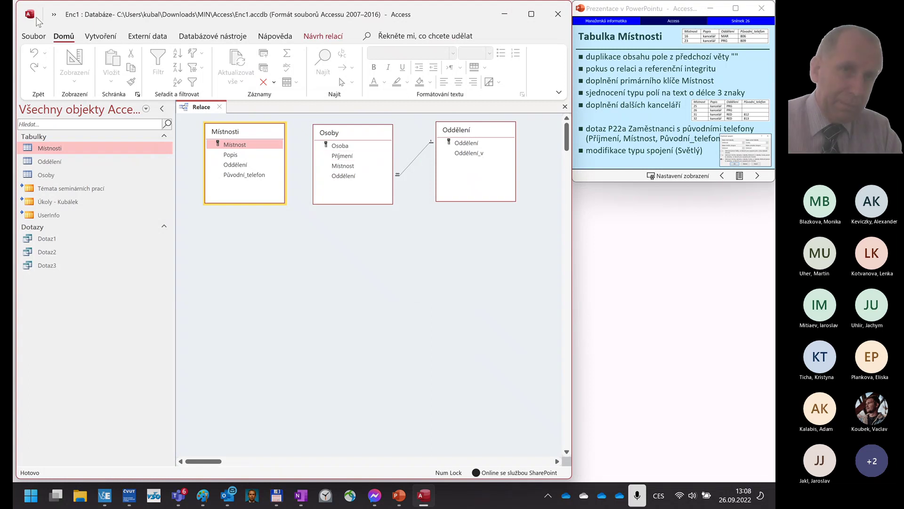
- Start a design-view query with the Místnosti and Osoby tables and select all Osoby fields
{"action": "left_click", "coordinate": [90, 38]}
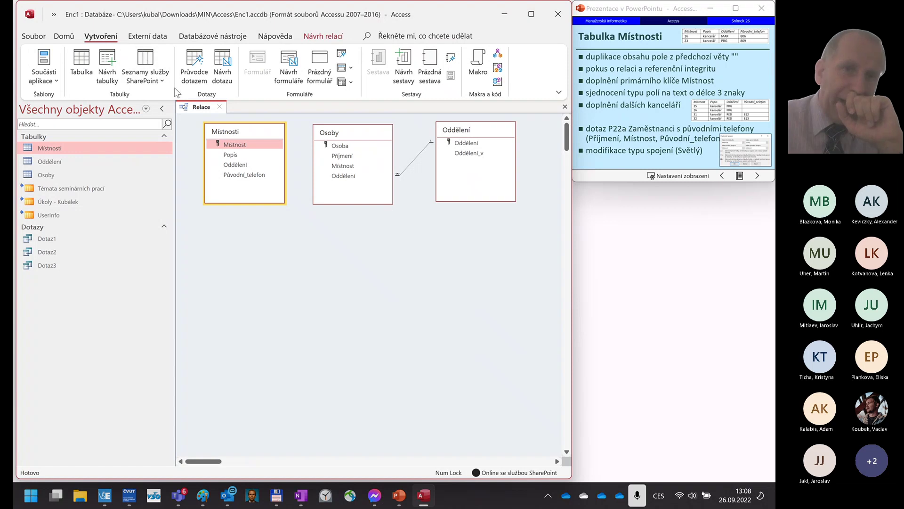
{"action": "left_click", "coordinate": [225, 79]}
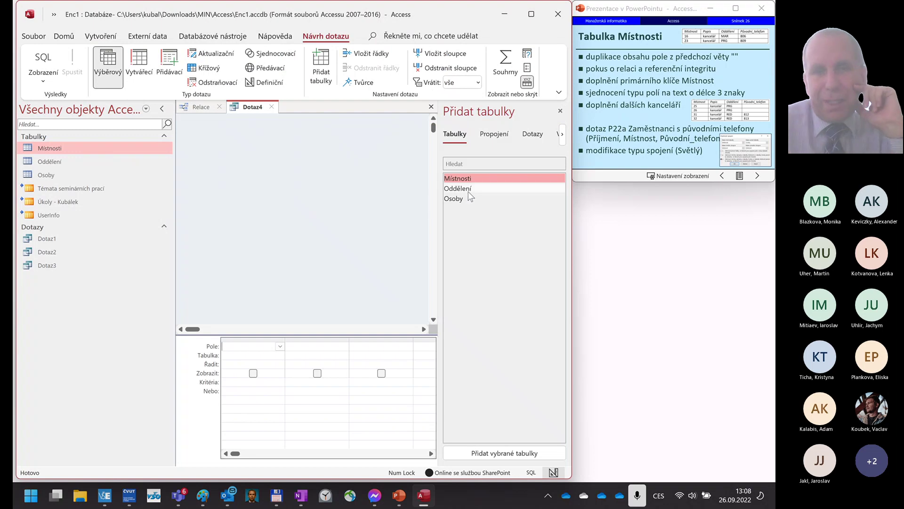
{"action": "double_click", "coordinate": [456, 181]}
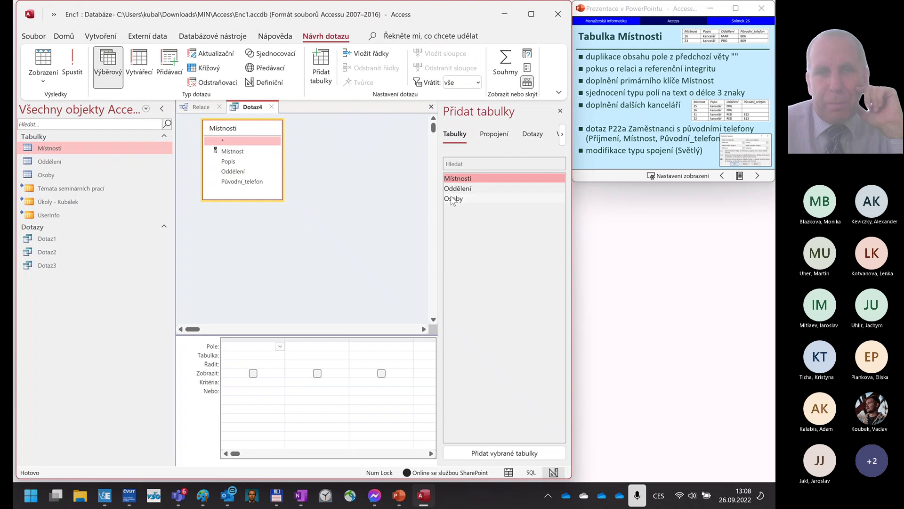
{"action": "double_click", "coordinate": [452, 199]}
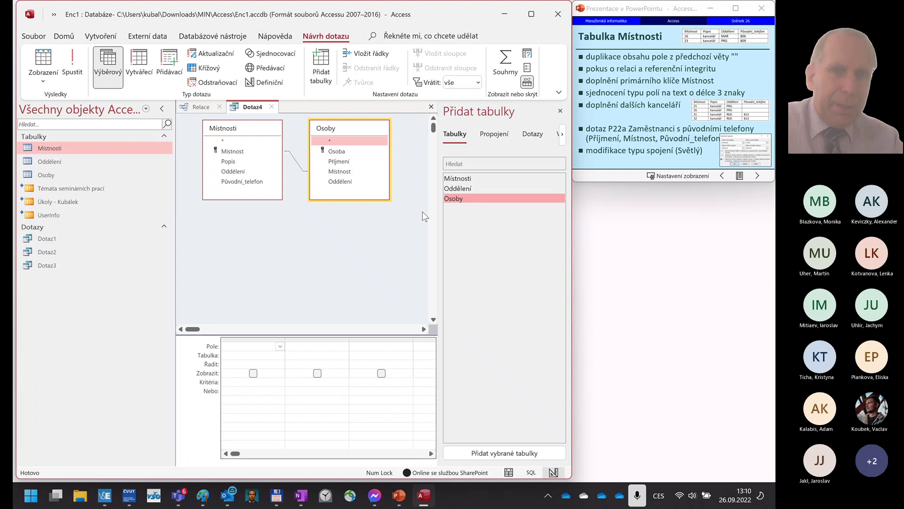
{"action": "double_click", "coordinate": [335, 129]}
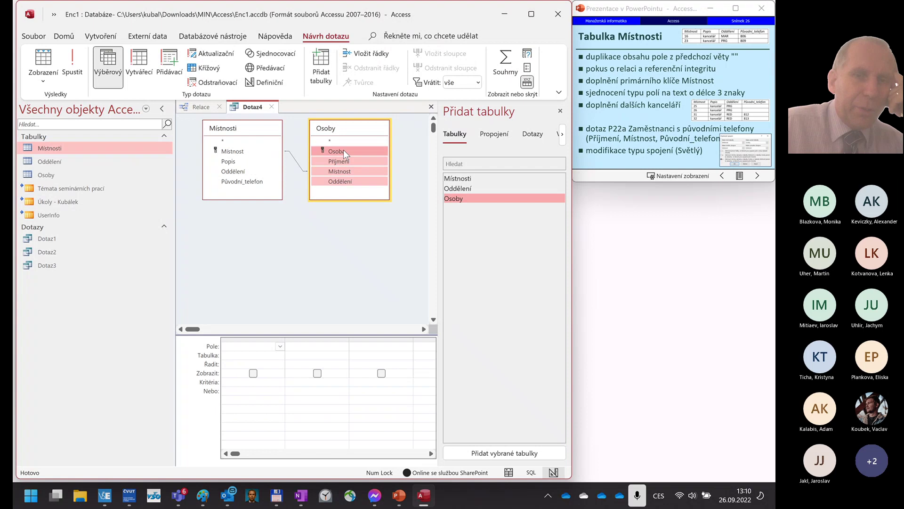
- Drag all Osoby fields into the grid, then add Místnosti's Místnost and Popis fields
{"action": "left_click_drag", "start_coordinate": [343, 149], "coordinate": [253, 346]}
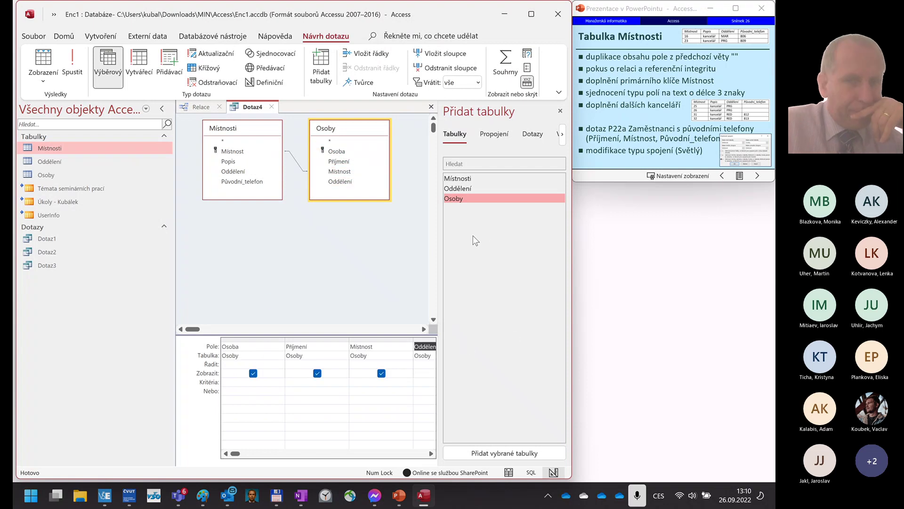
{"action": "left_click", "coordinate": [431, 453]}
{"action": "left_click", "coordinate": [431, 453]}
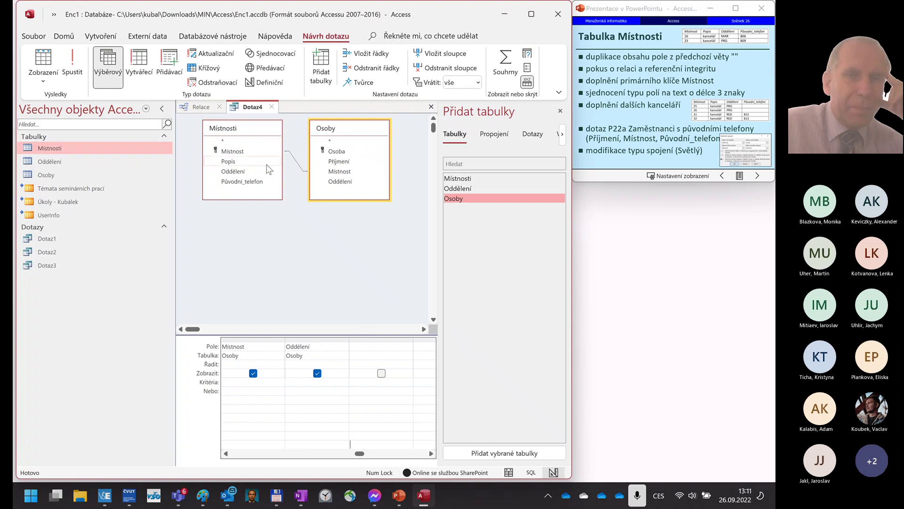
{"action": "double_click", "coordinate": [244, 152]}
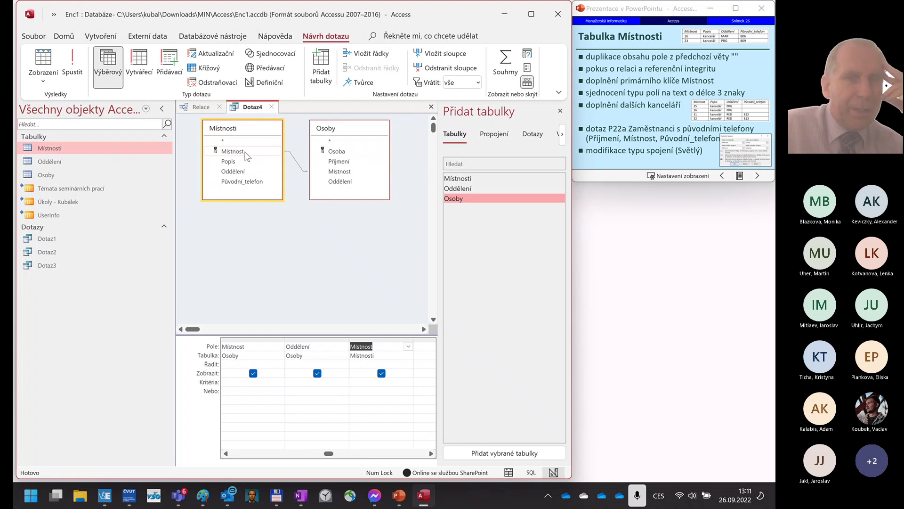
{"action": "double_click", "coordinate": [239, 162]}
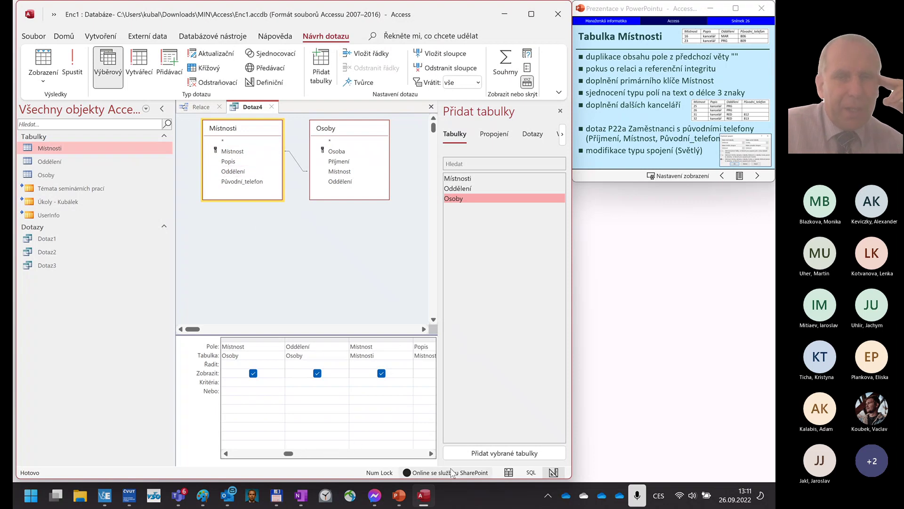
- Run Dotaz4 to see two matching people, maximize Access, and return to Design view
{"action": "left_click", "coordinate": [47, 69]}
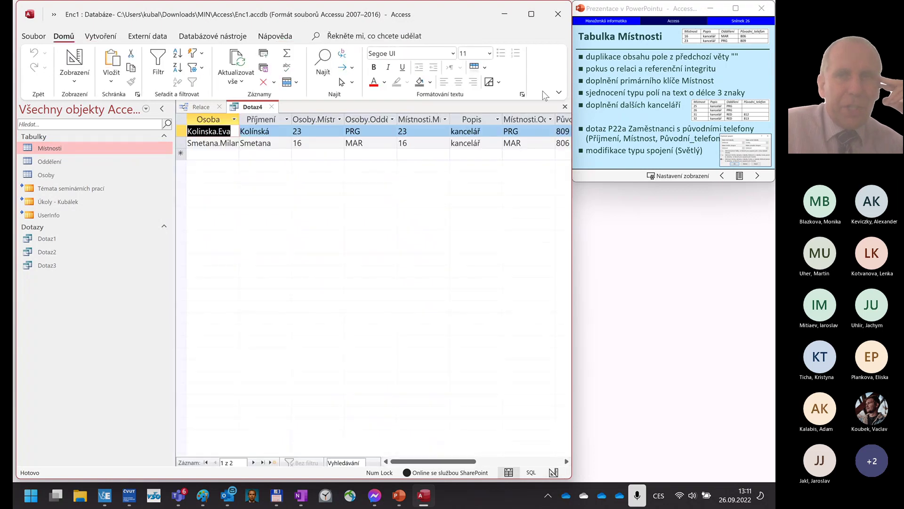
{"action": "left_click", "coordinate": [532, 15]}
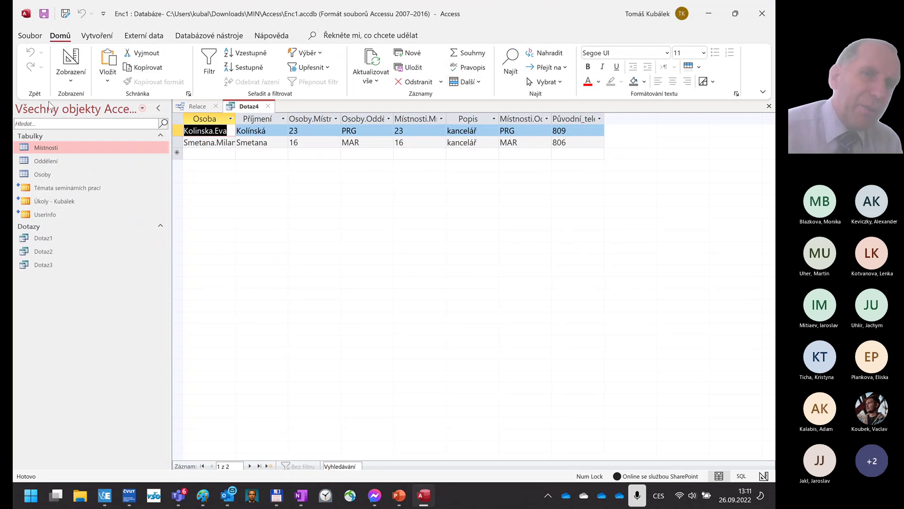
{"action": "left_click", "coordinate": [72, 59]}
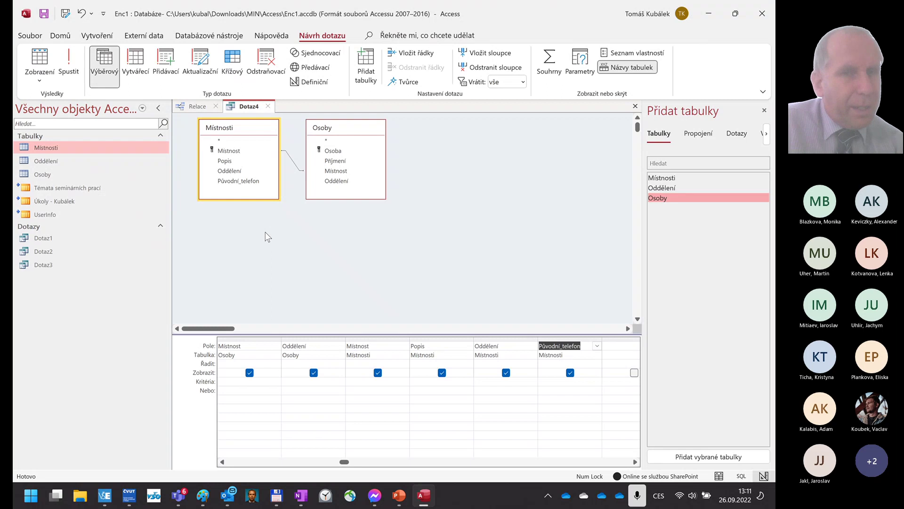
- Open the join properties of the Místnosti–Osoby link in Dotaz4
{"action": "double_click", "coordinate": [292, 161]}
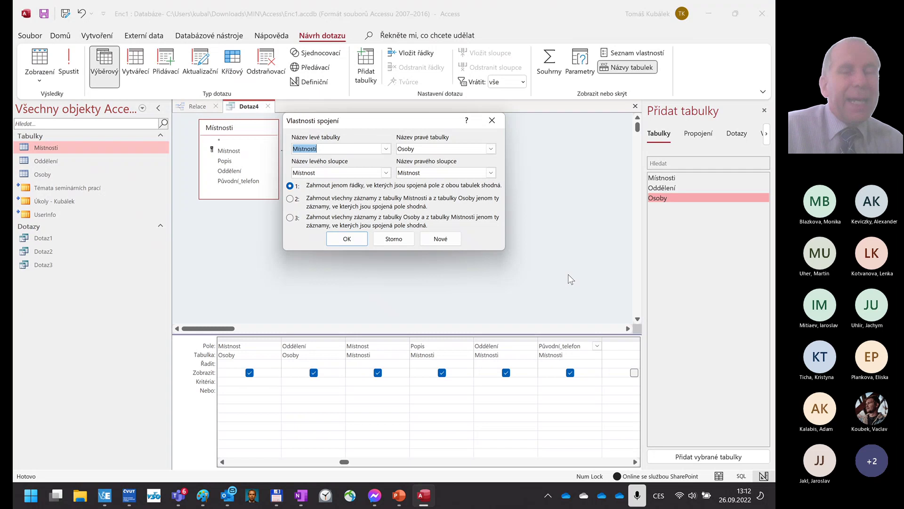
- Set the join to include all Osoby records and only matching Místnosti rows
{"action": "left_click", "coordinate": [289, 217]}
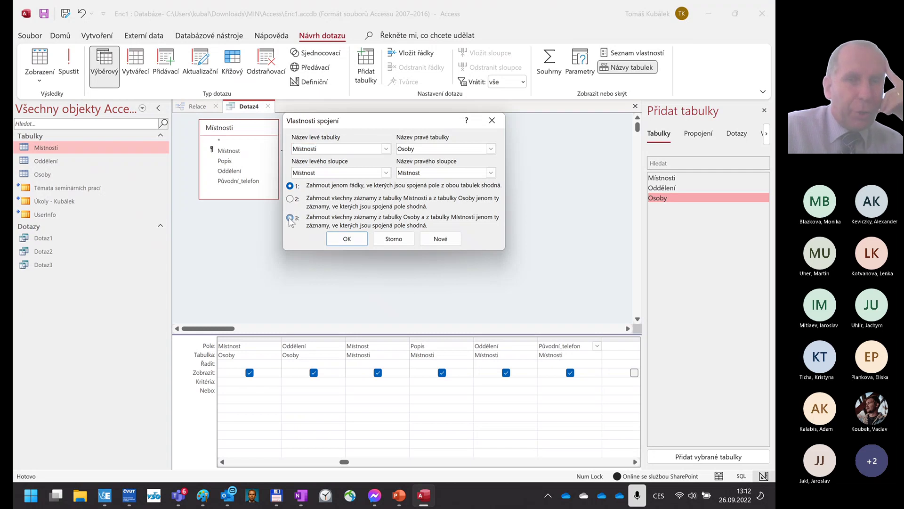
{"action": "left_click", "coordinate": [347, 239]}
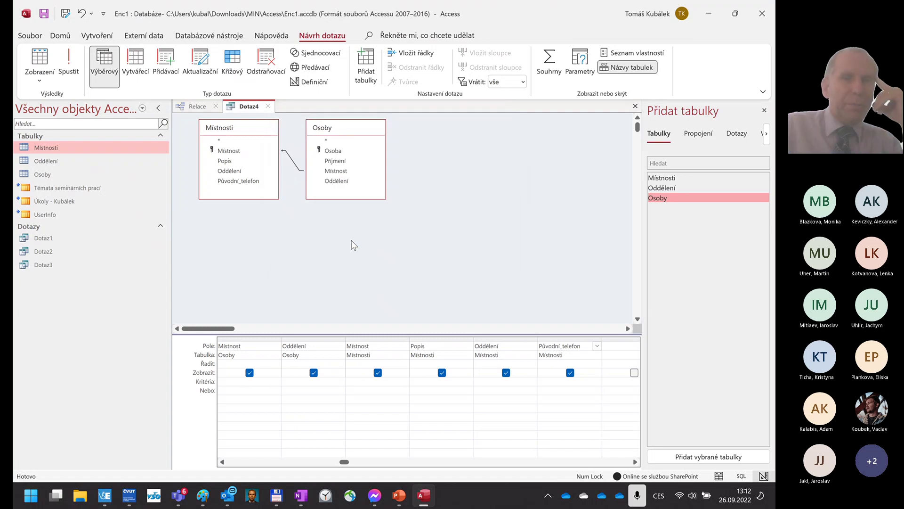
- Run Dotaz4 to list all five people, then return to Design view
{"action": "left_click", "coordinate": [40, 59]}
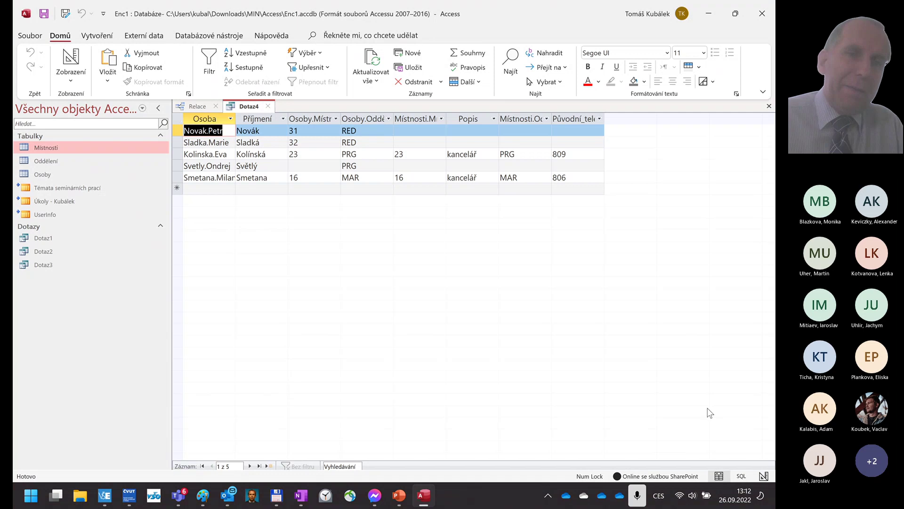
{"action": "left_click", "coordinate": [70, 61]}
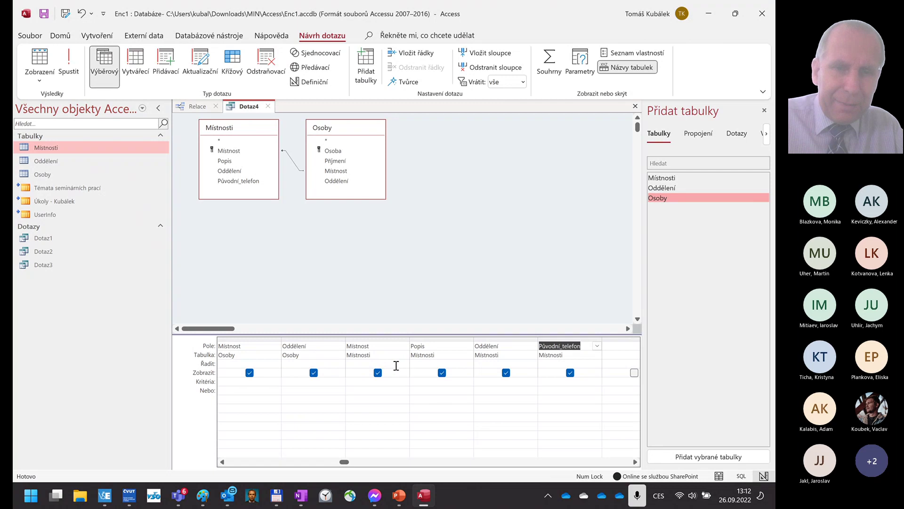
- Add an Is Null criterion under Místnosti's Místnost, run the query, and return to design
{"action": "left_click", "coordinate": [372, 380]}
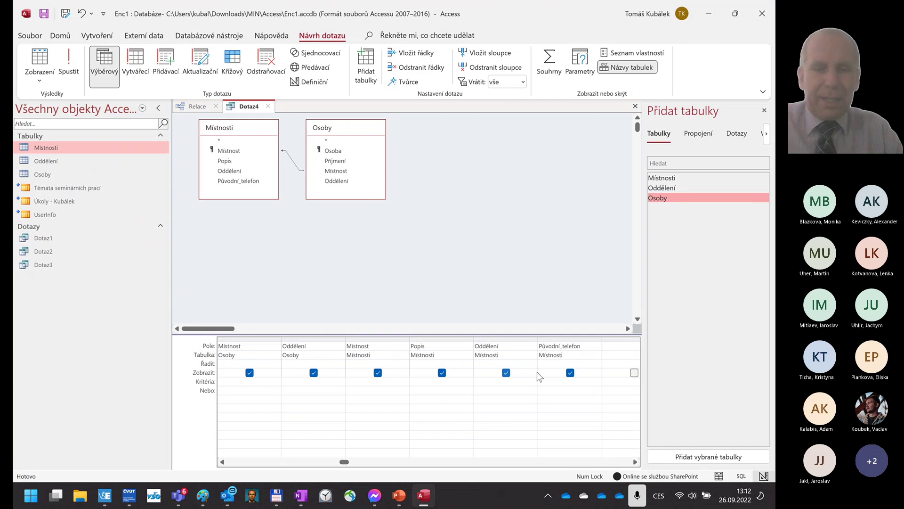
{"action": "type", "text": "not"}
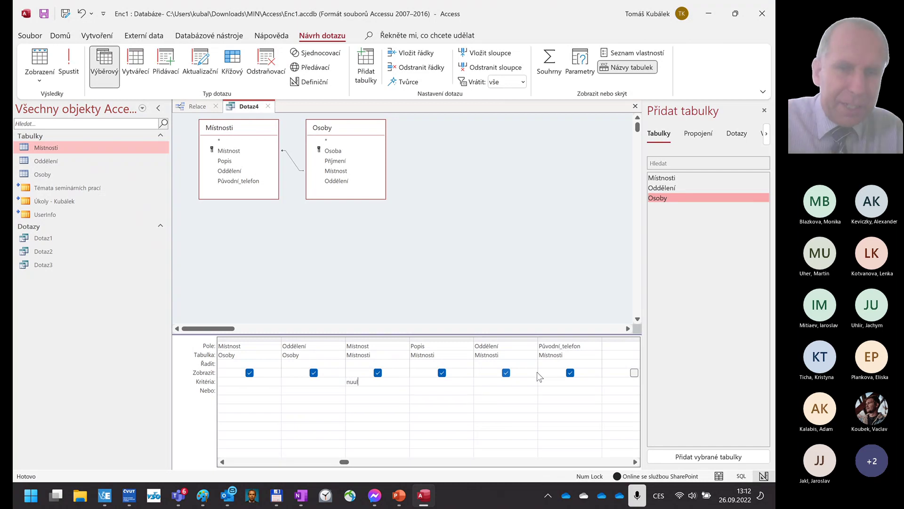
{"action": "key", "text": "BackSpace"}
{"action": "key", "text": "BackSpace"}
{"action": "type", "text": "ull"}
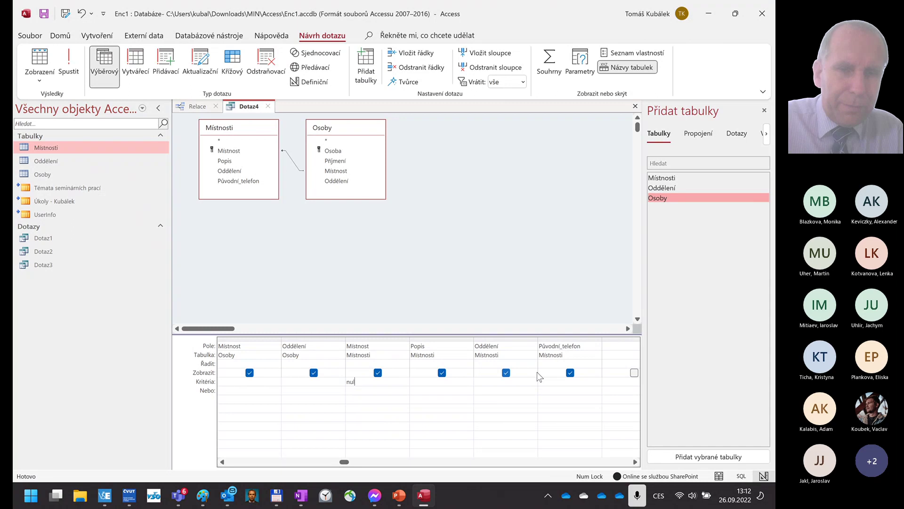
{"action": "key", "text": "Tab"}
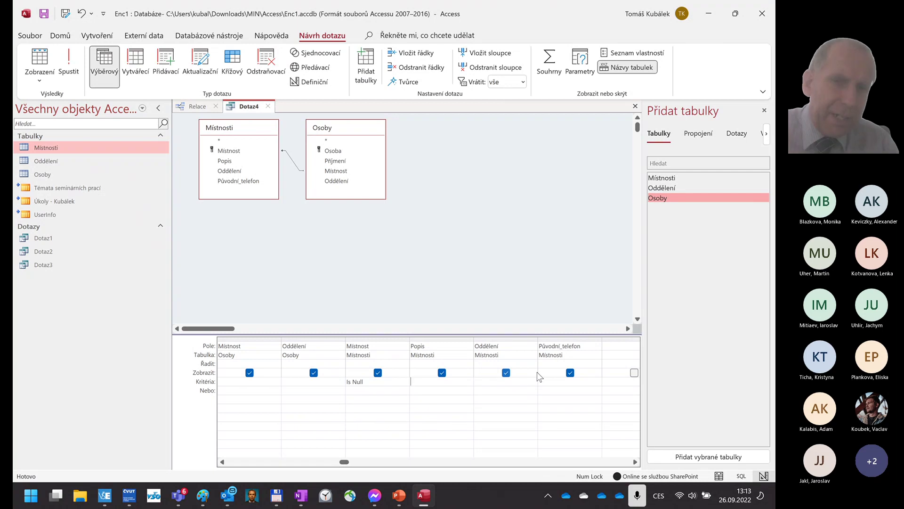
{"action": "left_click", "coordinate": [44, 57]}
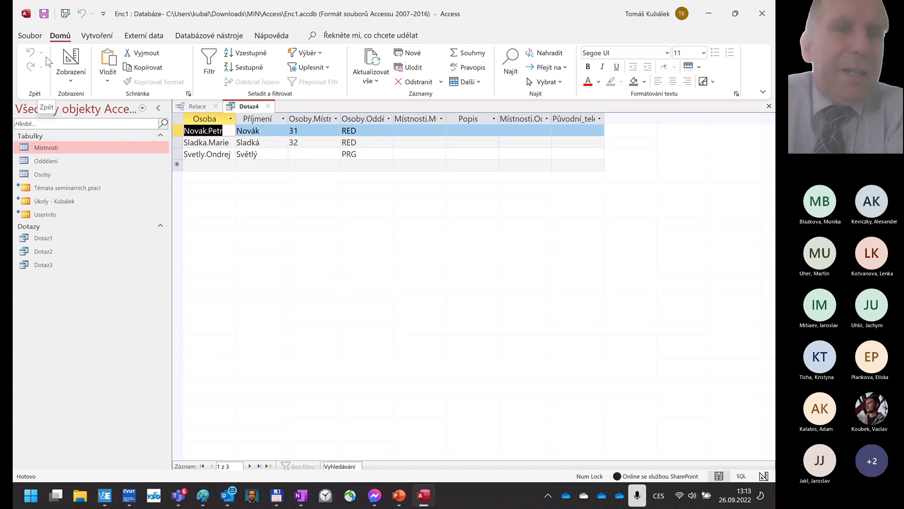
{"action": "left_click", "coordinate": [71, 57]}
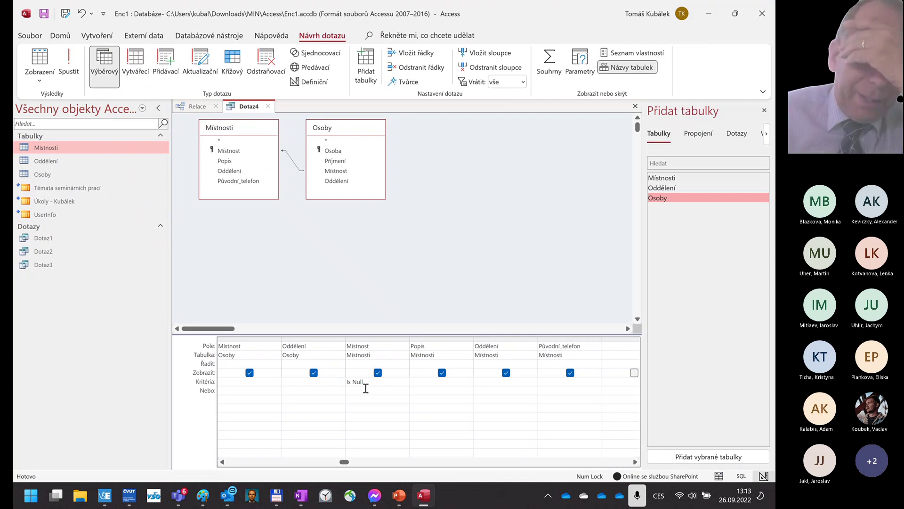
- Add an Is Not Null criterion under Osoby's Místnost and run Dotaz4, showing rooms 31 and 32
{"action": "left_click", "coordinate": [222, 461]}
{"action": "left_click", "coordinate": [222, 461]}
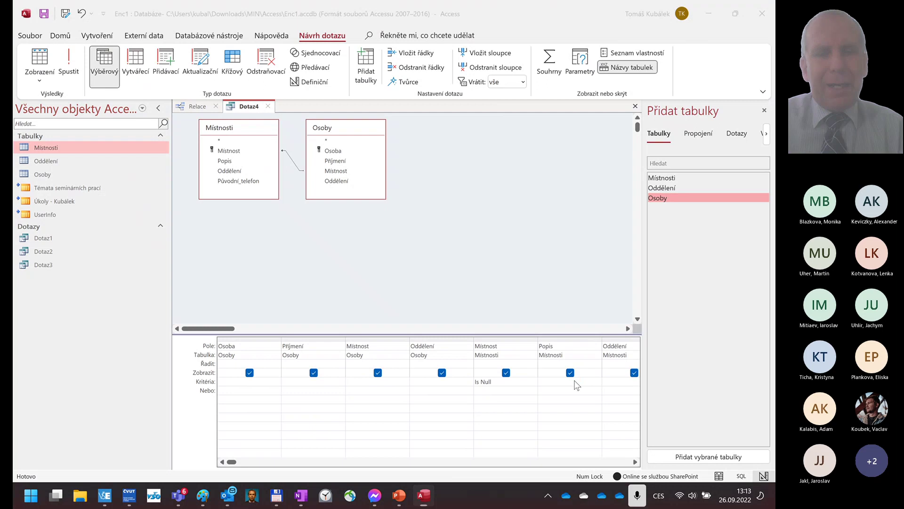
{"action": "key", "text": "super"}
{"action": "type", "text": "No"}
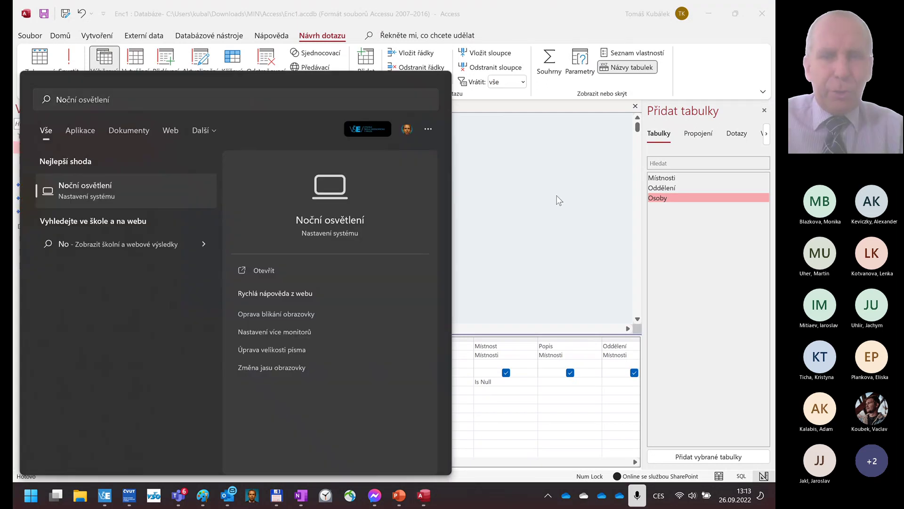
{"action": "key", "text": "Escape"}
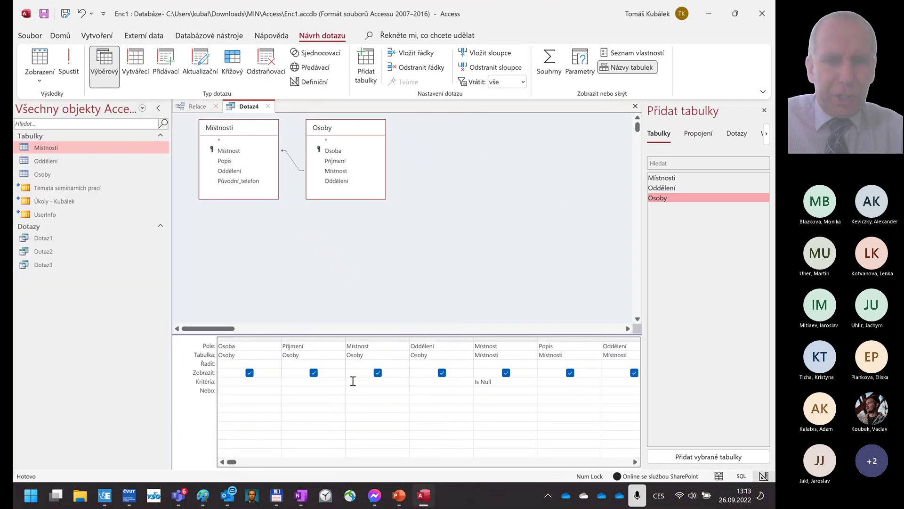
{"action": "left_click", "coordinate": [353, 381]}
{"action": "type", "text": "Not"}
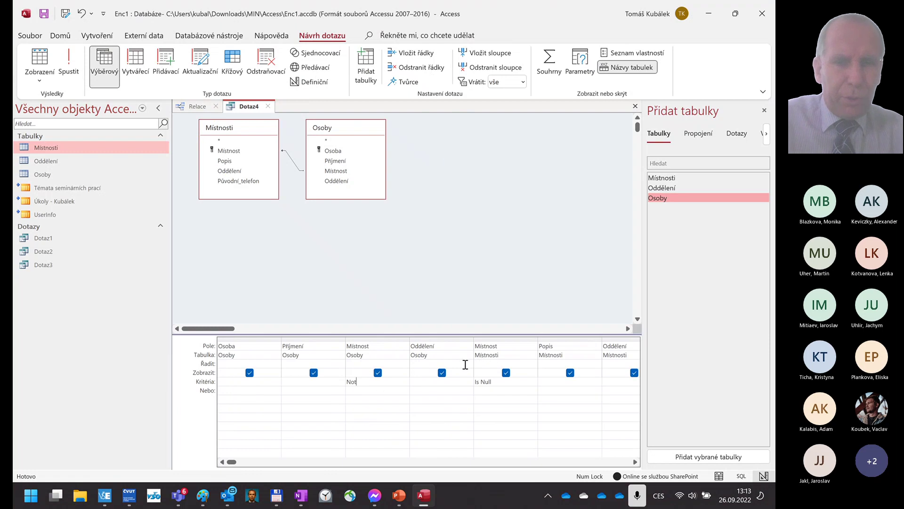
{"action": "type", "text": " Null"}
{"action": "key", "text": "Tab"}
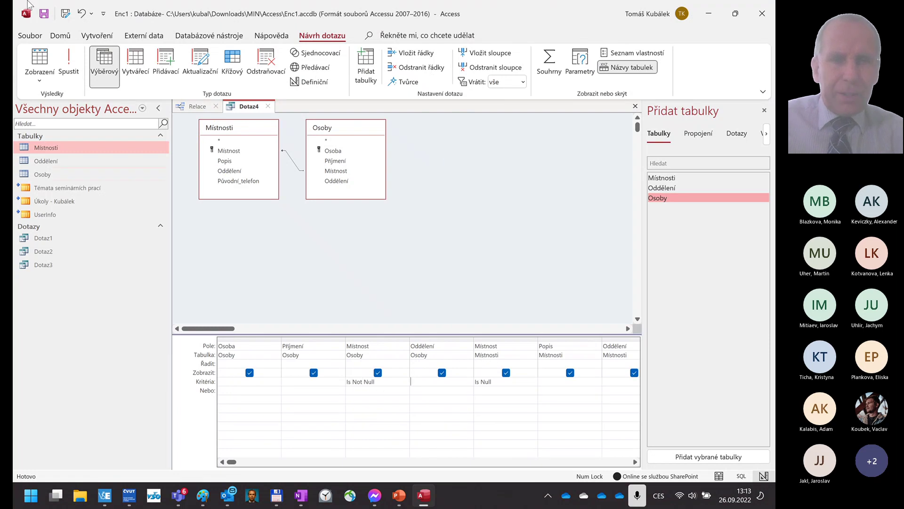
{"action": "left_click", "coordinate": [40, 59]}
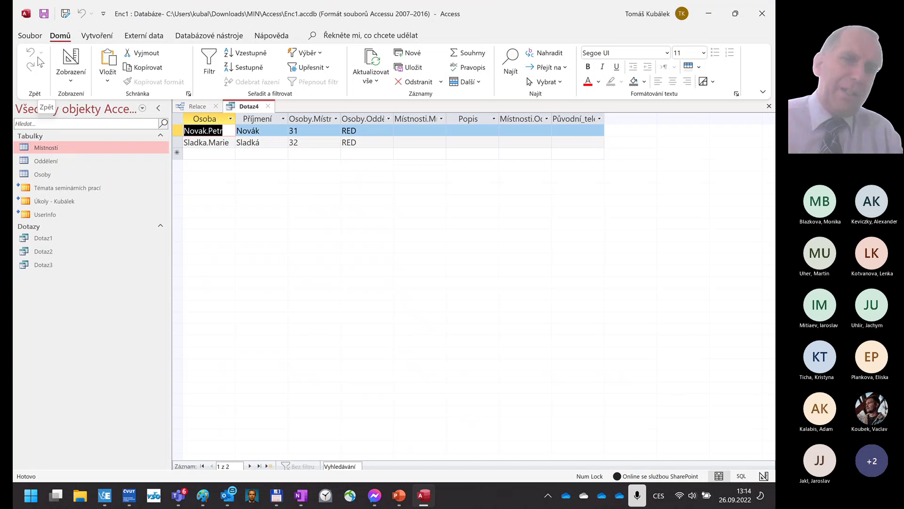
- Open Místnosti and add room 31 as a RED kancelář with original phone 801
{"action": "double_click", "coordinate": [69, 149]}
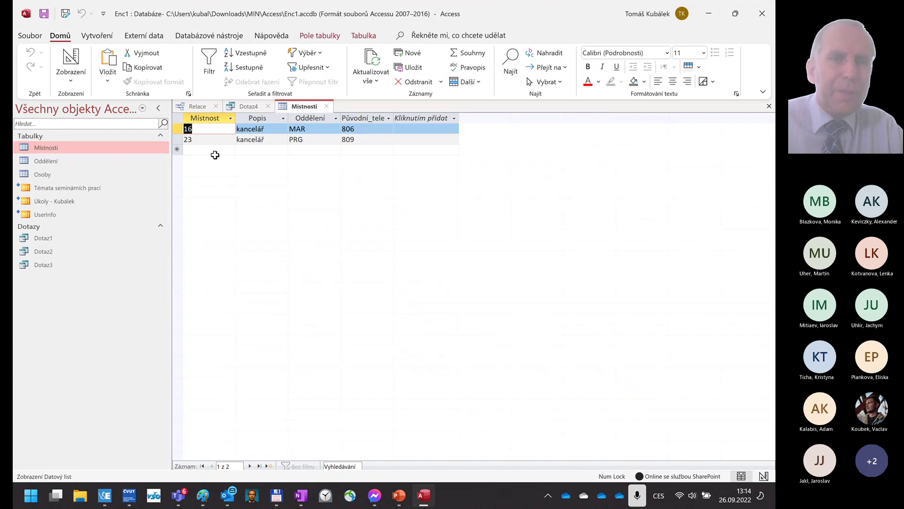
{"action": "left_click", "coordinate": [207, 150]}
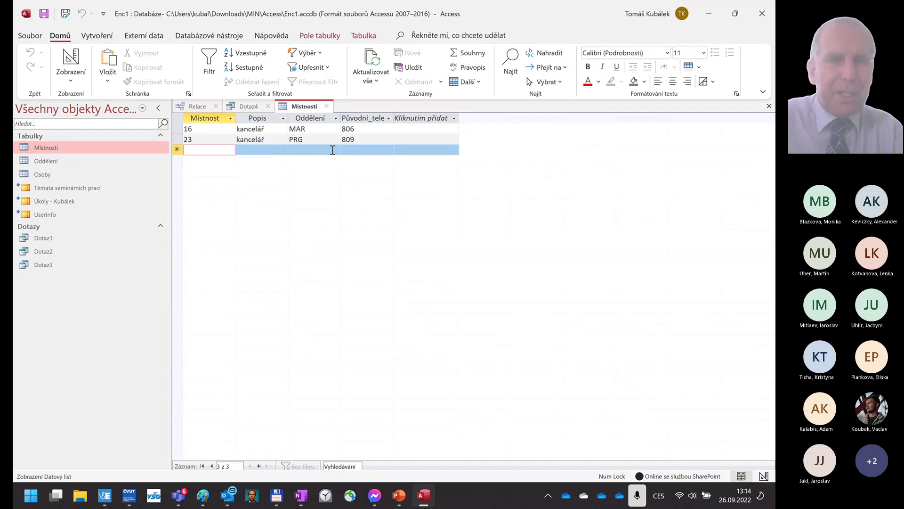
{"action": "type", "text": "31"}
{"action": "key", "text": "Tab"}
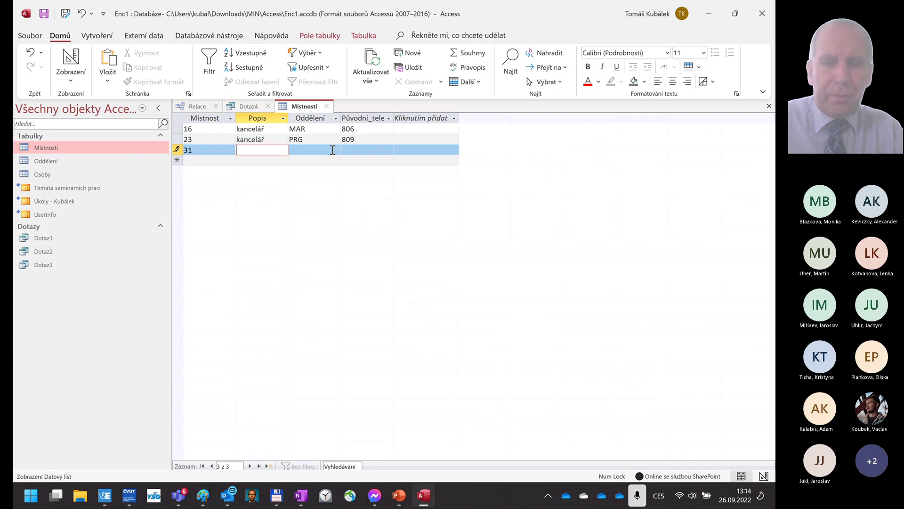
{"action": "key", "text": "ctrl+apostrophe"}
{"action": "key", "text": "Tab"}
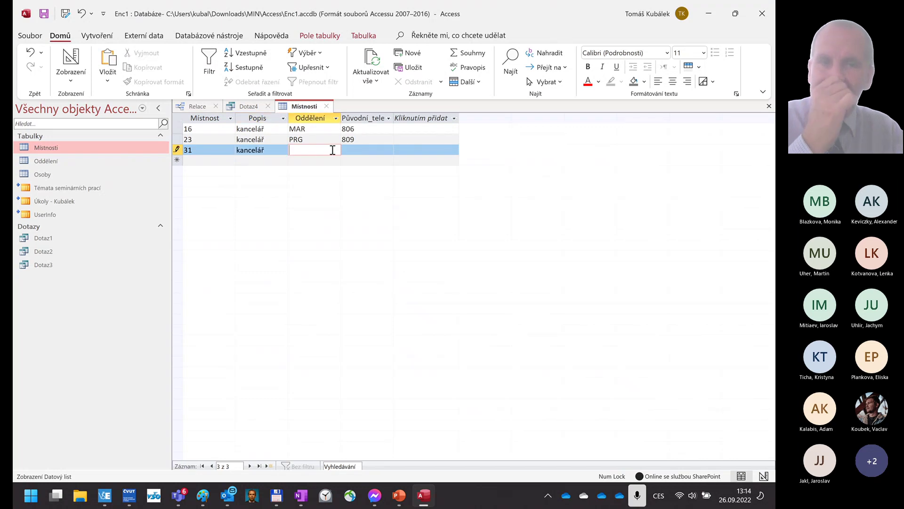
{"action": "type", "text": "RED"}
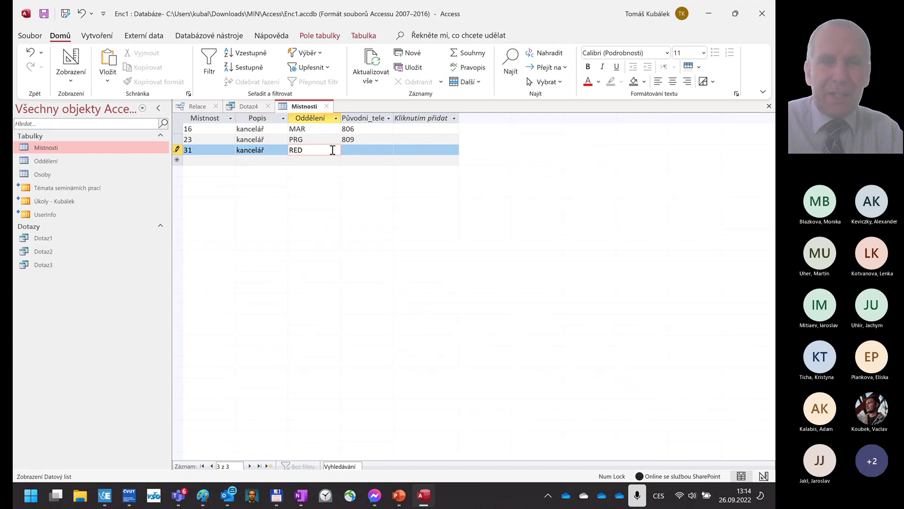
{"action": "key", "text": "Tab"}
{"action": "type", "text": "80"}
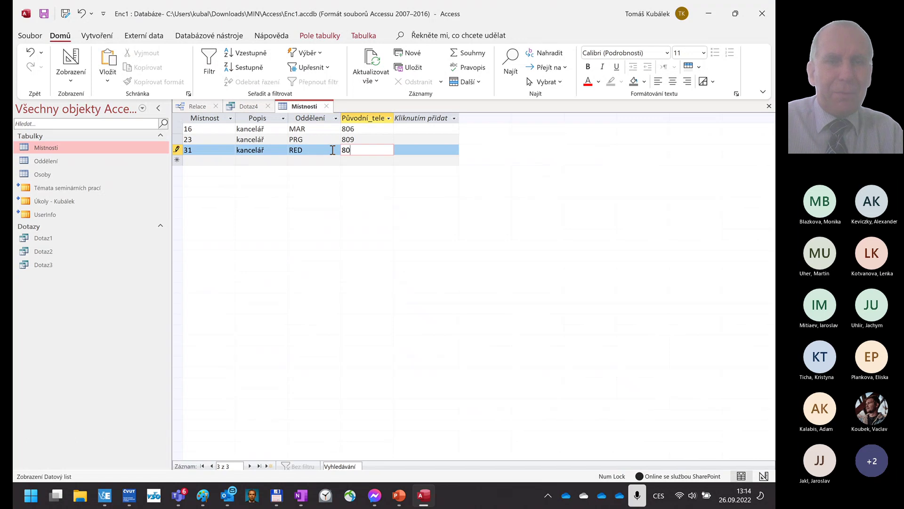
{"action": "type", "text": "1"}
{"action": "key", "text": "Tab"}
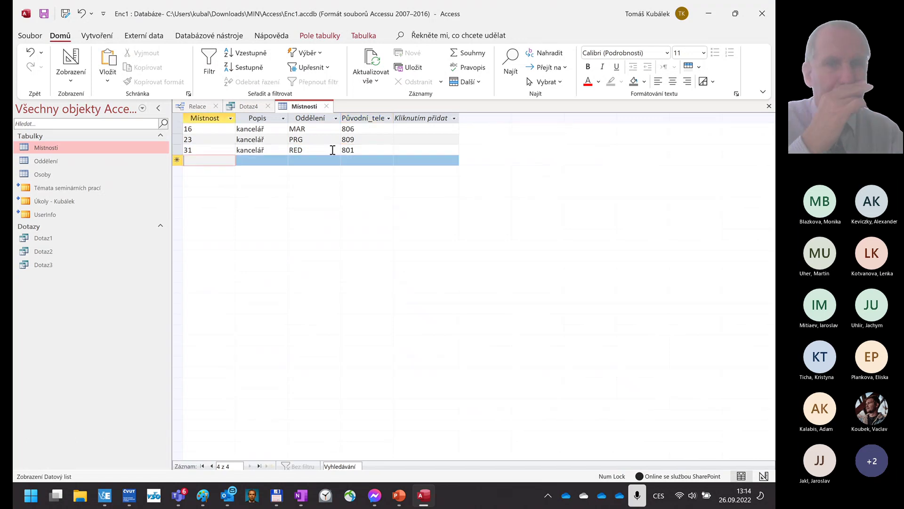
{"action": "key", "text": "shift+space"}
{"action": "key", "text": "shift+Up"}
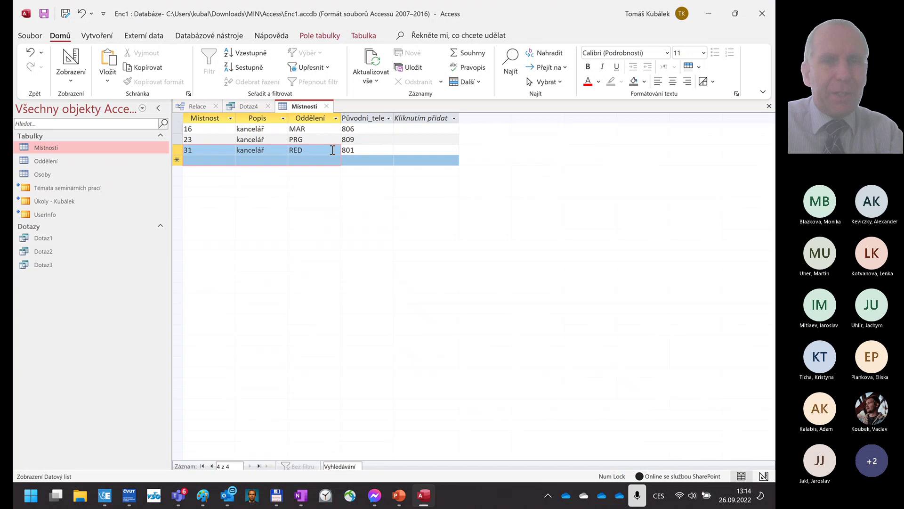
- Add room 32 as a RED kancelář with original phone 802
{"action": "left_click", "coordinate": [204, 160]}
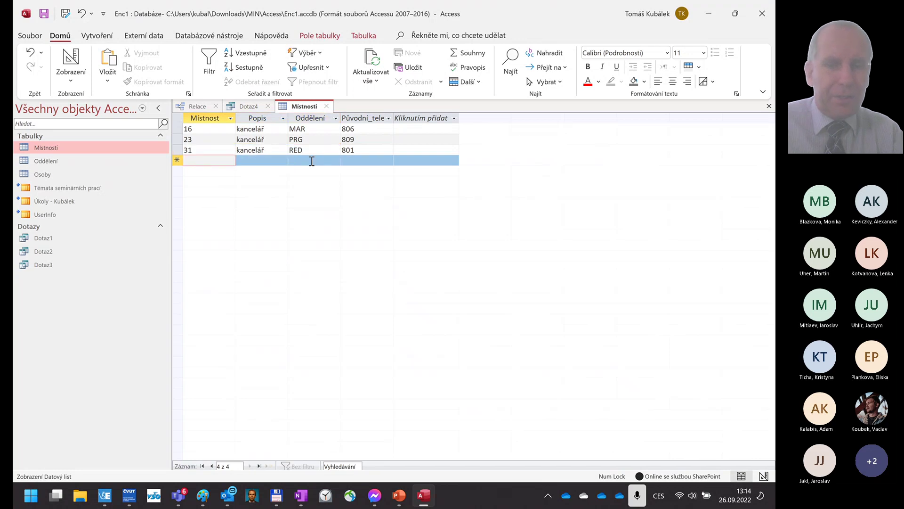
{"action": "type", "text": "32"}
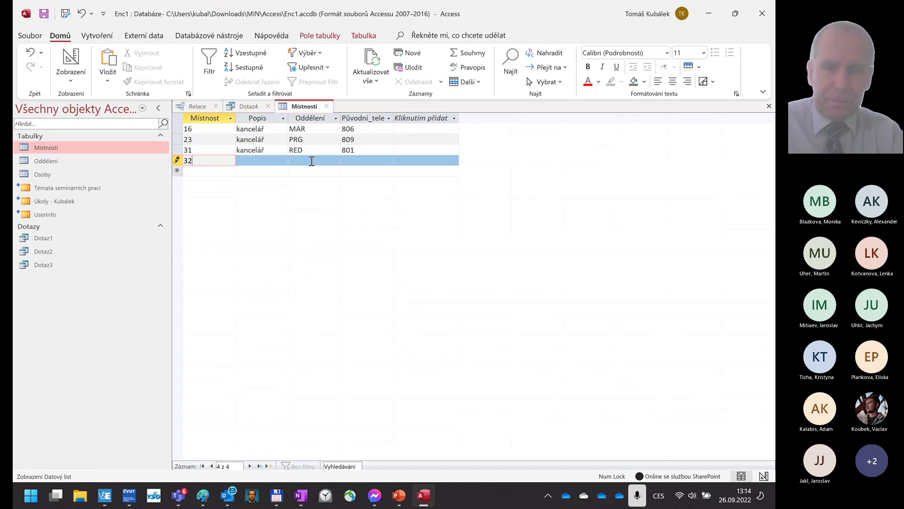
{"action": "key", "text": "Tab"}
{"action": "key", "text": "ctrl+apostrophe"}
{"action": "key", "text": "Tab"}
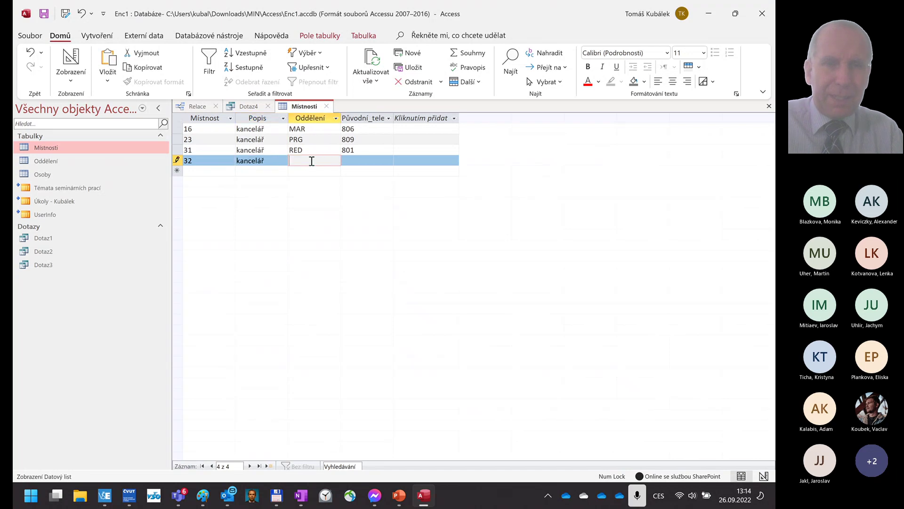
{"action": "key", "text": "ctrl+apostrophe"}
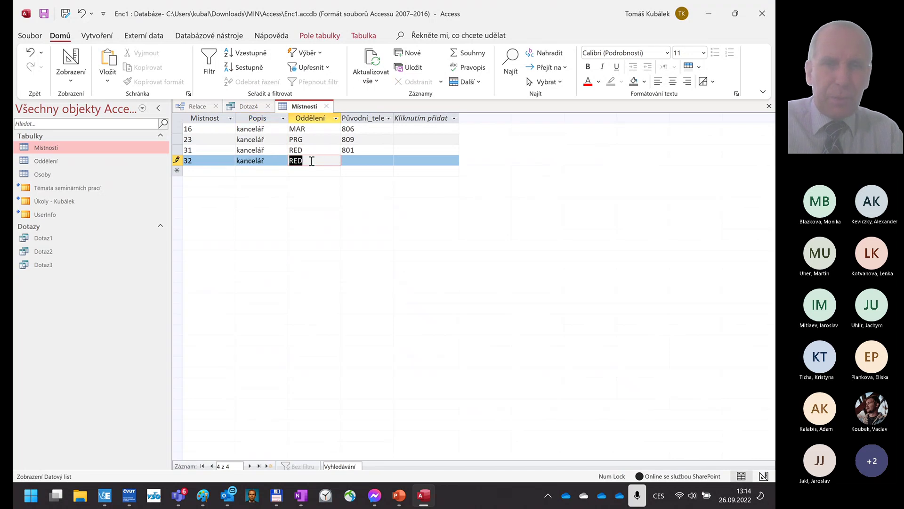
{"action": "key", "text": "Tab"}
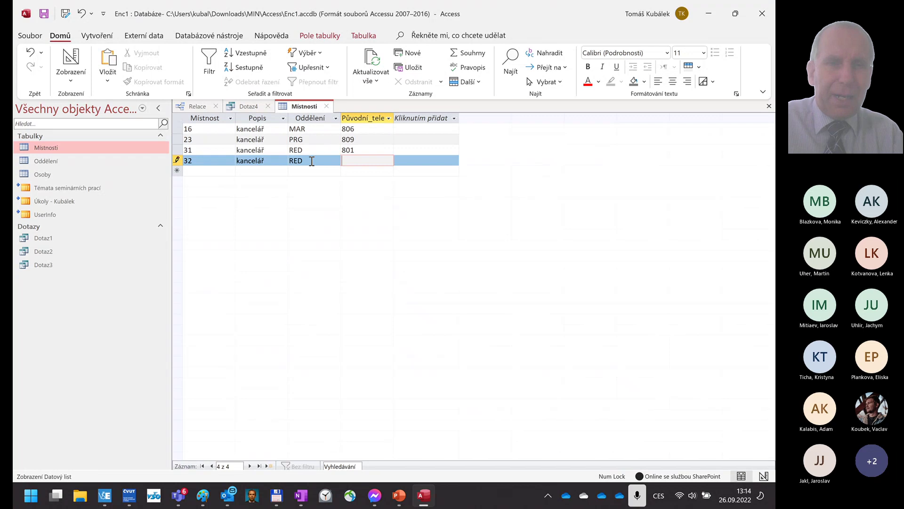
{"action": "type", "text": "802"}
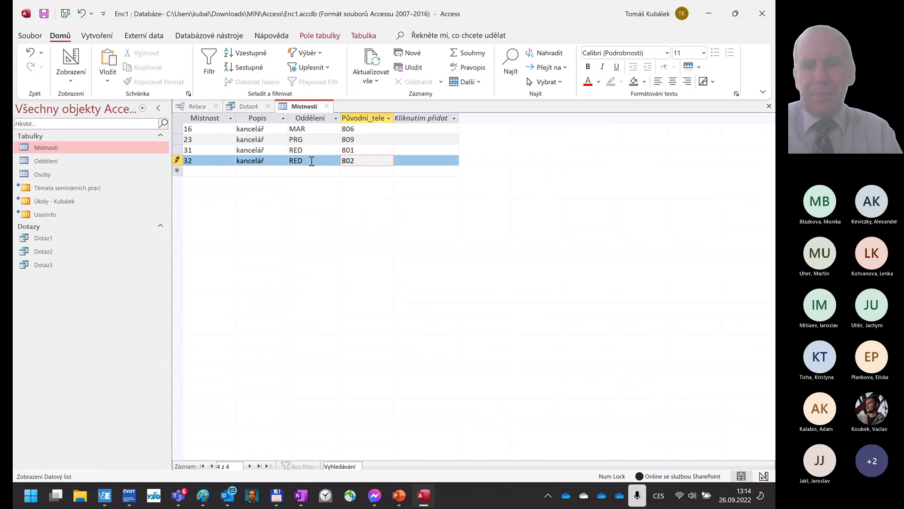
{"action": "key", "text": "Tab"}
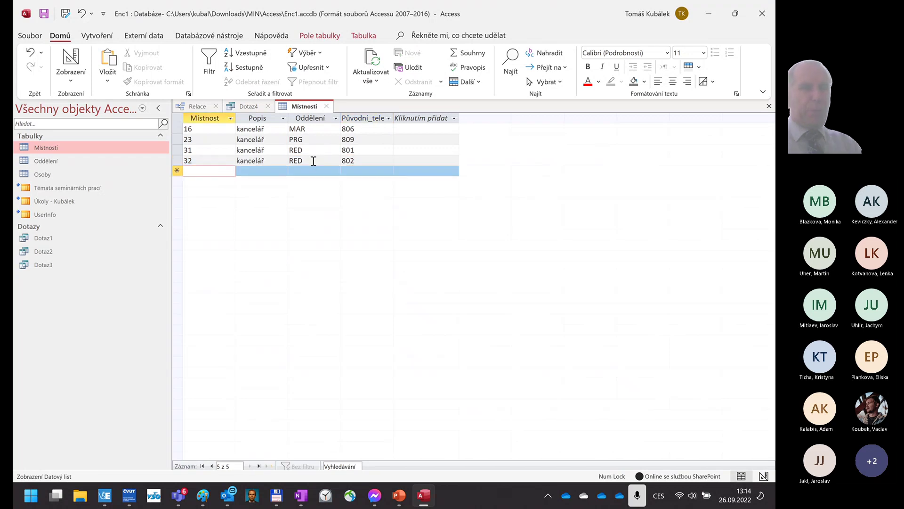
- Rerun Dotaz4 to confirm no people remain, then close it unsaved along with the Místnosti table
{"action": "left_click", "coordinate": [257, 110]}
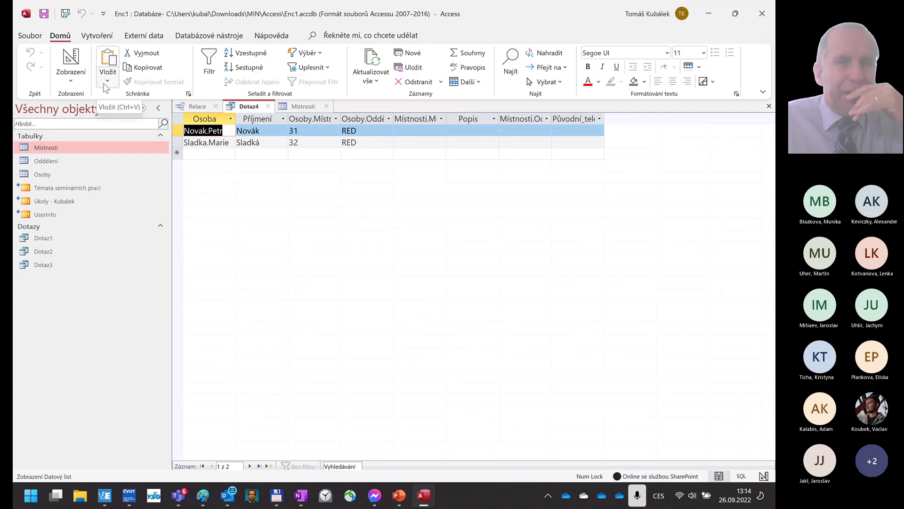
{"action": "key", "text": "shift+F9"}
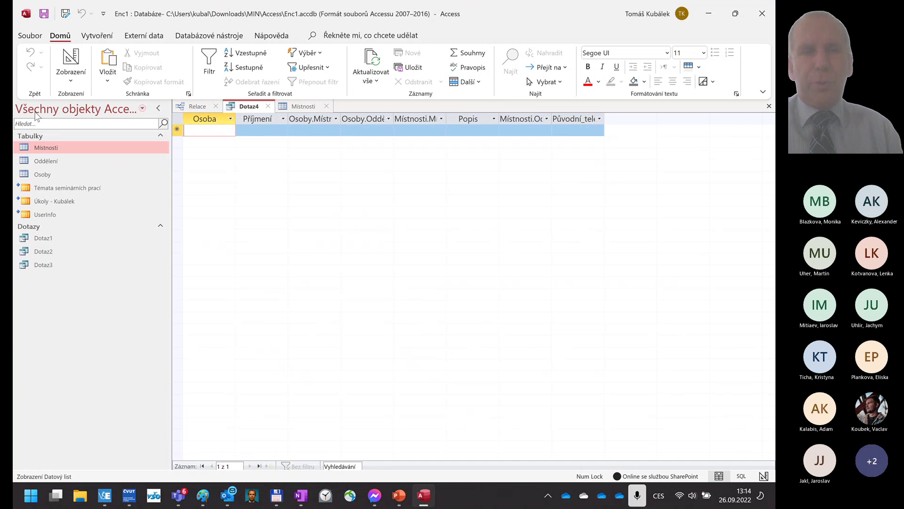
{"action": "left_click", "coordinate": [267, 106]}
{"action": "left_click", "coordinate": [413, 282]}
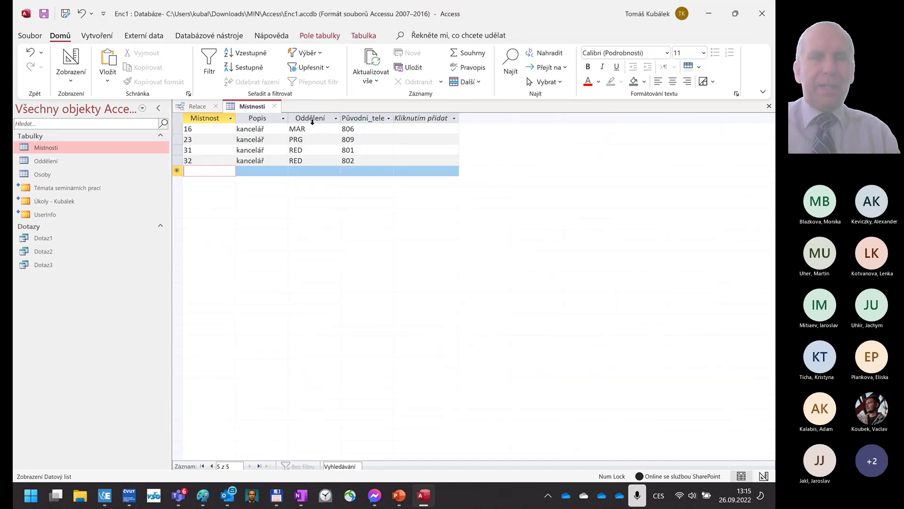
{"action": "left_click", "coordinate": [277, 106]}
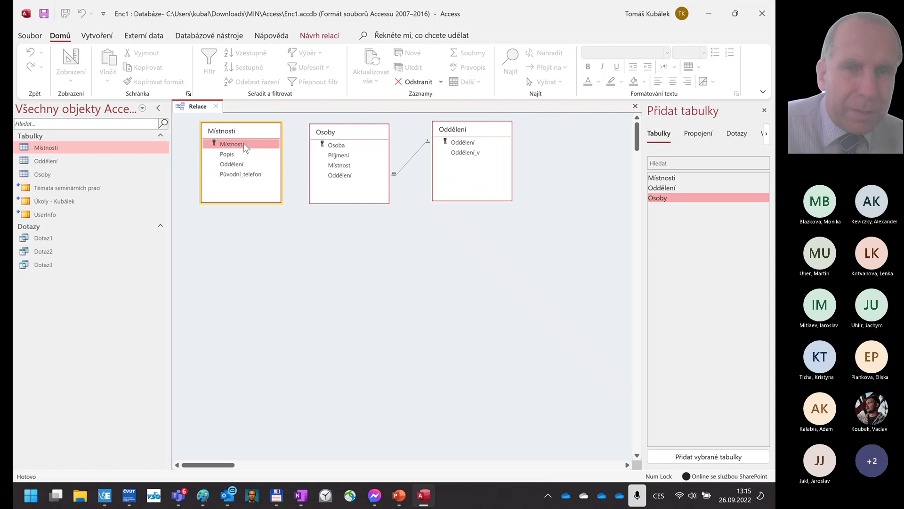
- Join Místnosti.Místnost to Osoby.Místnost with referential integrity and cascading updates
{"action": "left_click_drag", "start_coordinate": [245, 146], "coordinate": [346, 169]}
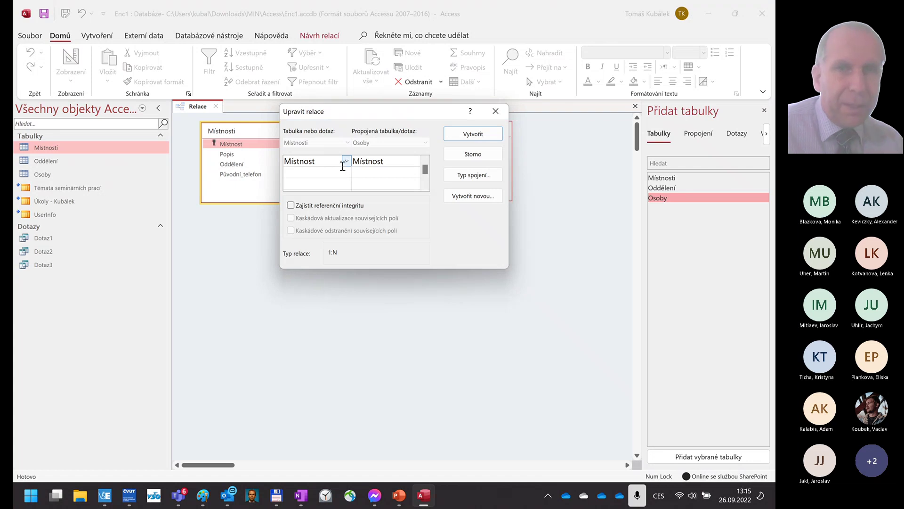
{"action": "left_click", "coordinate": [291, 205]}
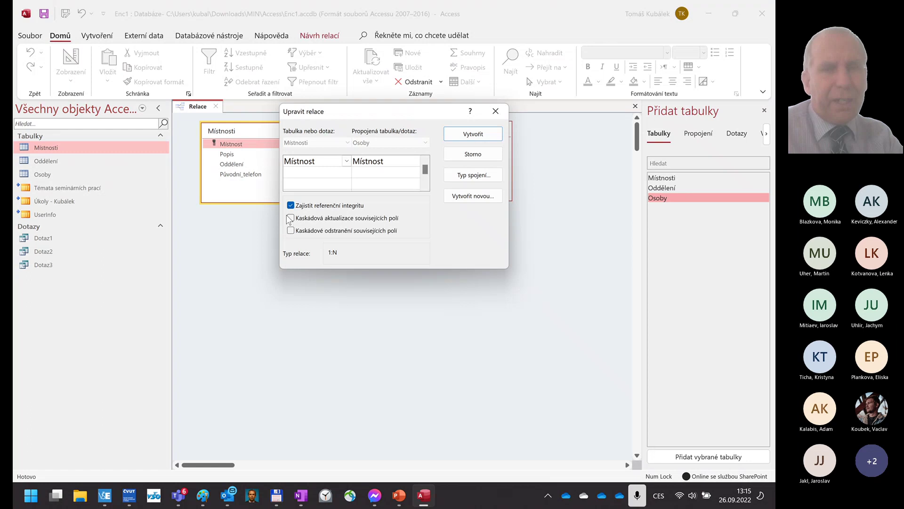
{"action": "left_click", "coordinate": [290, 218]}
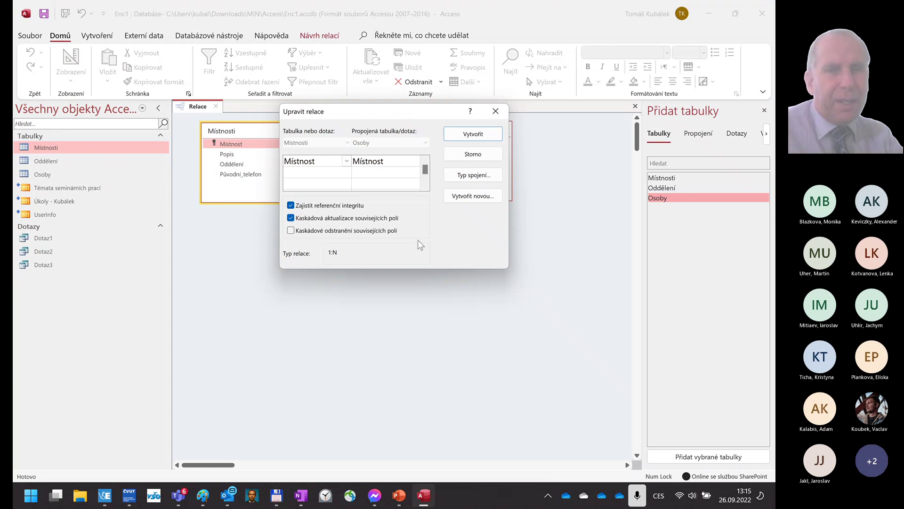
{"action": "left_click", "coordinate": [487, 135]}
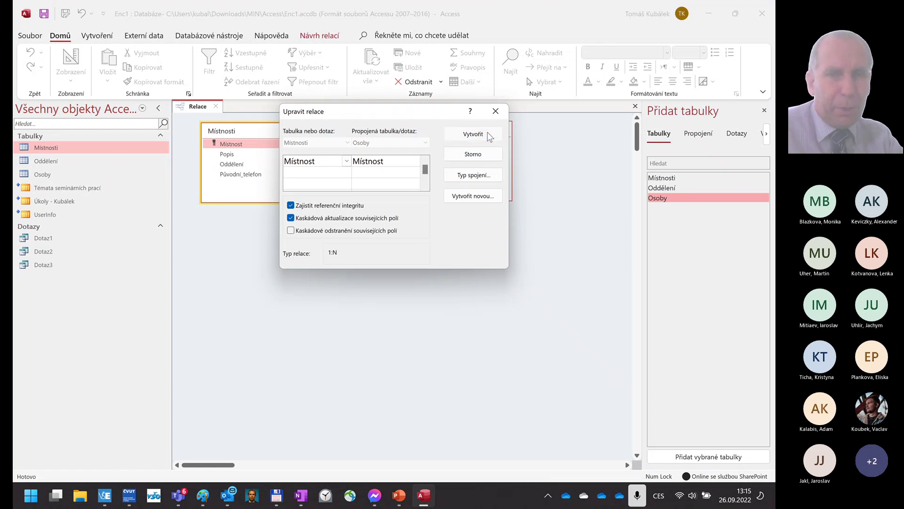
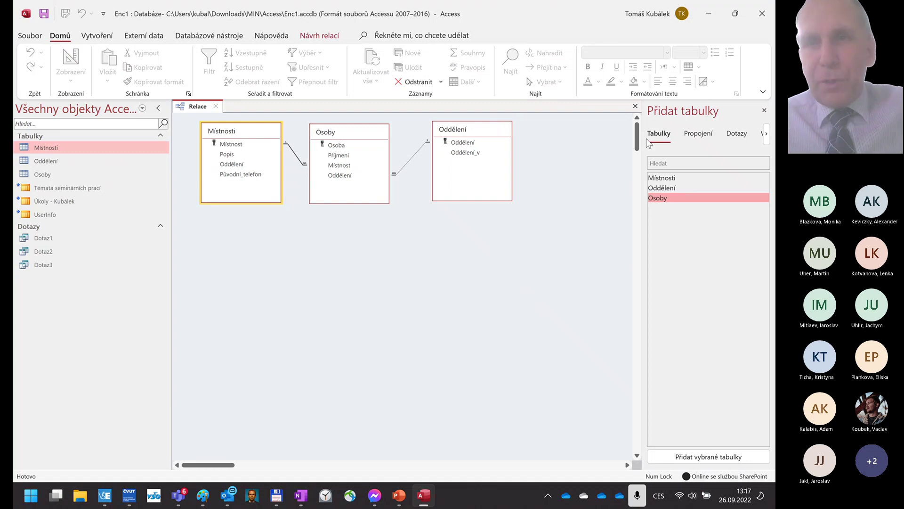
- Restore down the Access window and advance the lecture to slide 27 on Excel import
{"action": "left_click", "coordinate": [734, 14]}
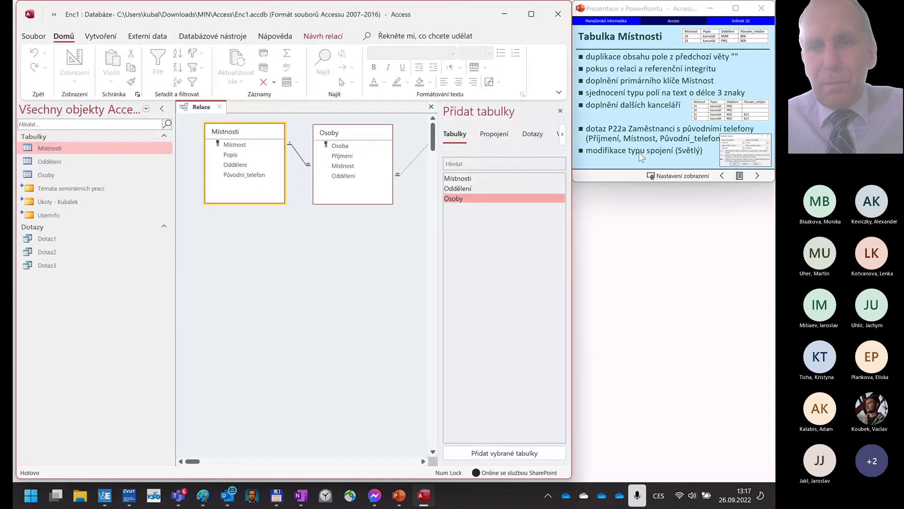
{"action": "left_click", "coordinate": [655, 144]}
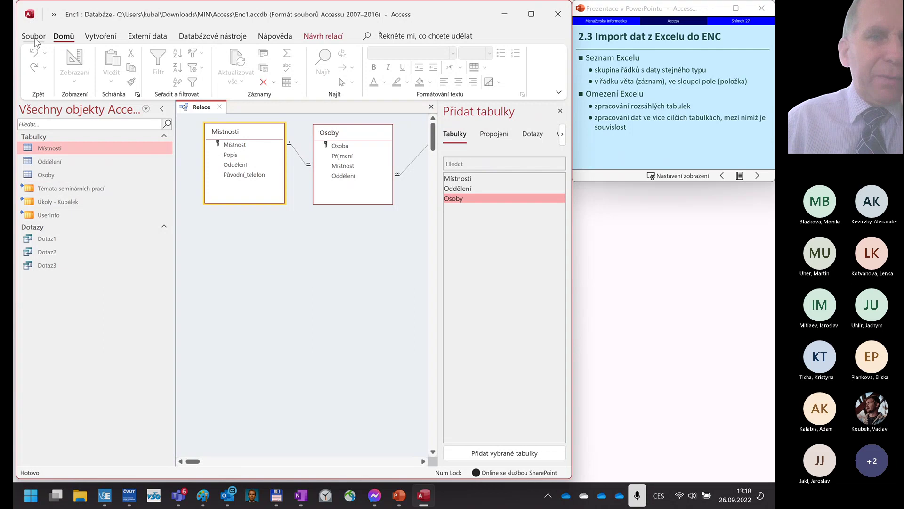
- Close the Enc1 database from the Soubor menu, saving the Relace layout changes
{"action": "left_click", "coordinate": [35, 40]}
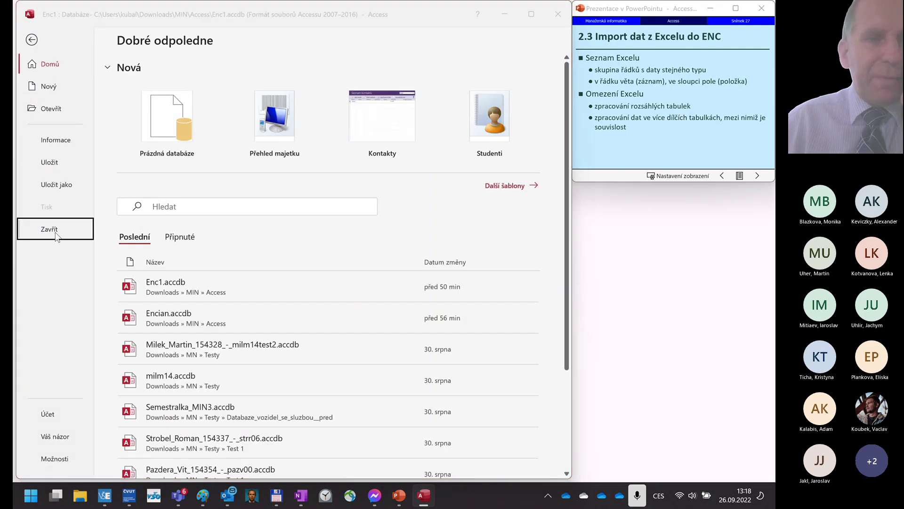
{"action": "left_click", "coordinate": [51, 230]}
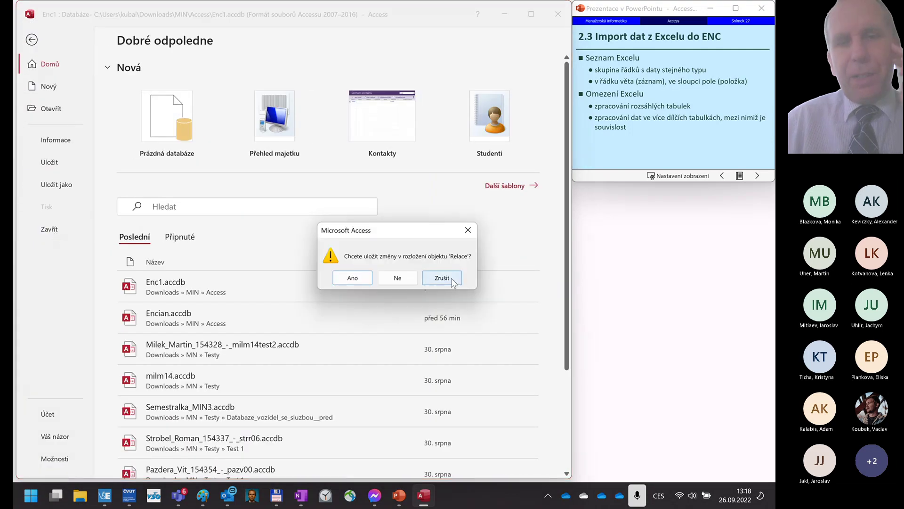
{"action": "left_click", "coordinate": [357, 278]}
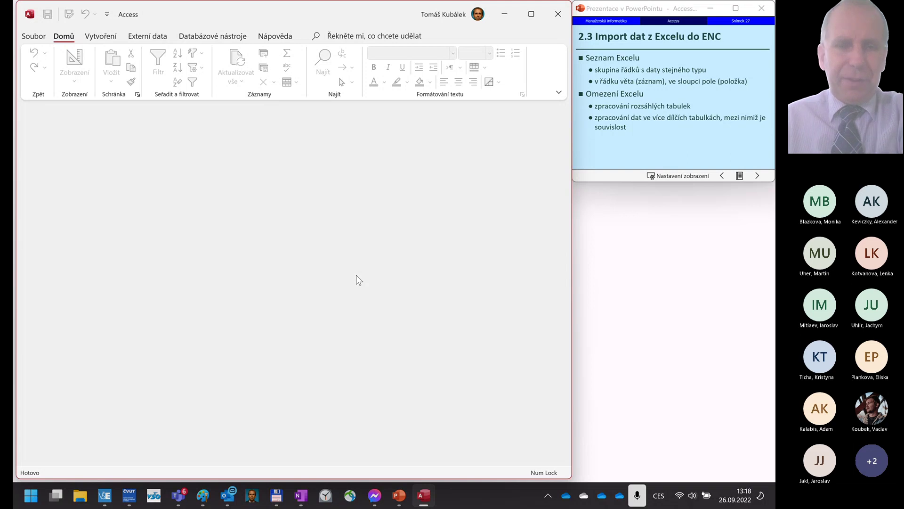
- In Total Commander, sort the Access folder by Název and open Enc.xlsx in Excel
{"action": "left_click", "coordinate": [276, 503]}
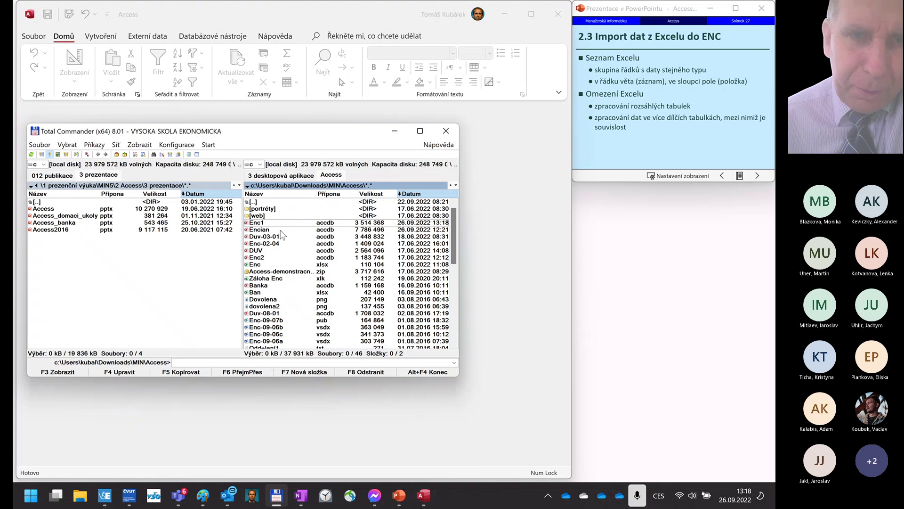
{"action": "left_click", "coordinate": [279, 195]}
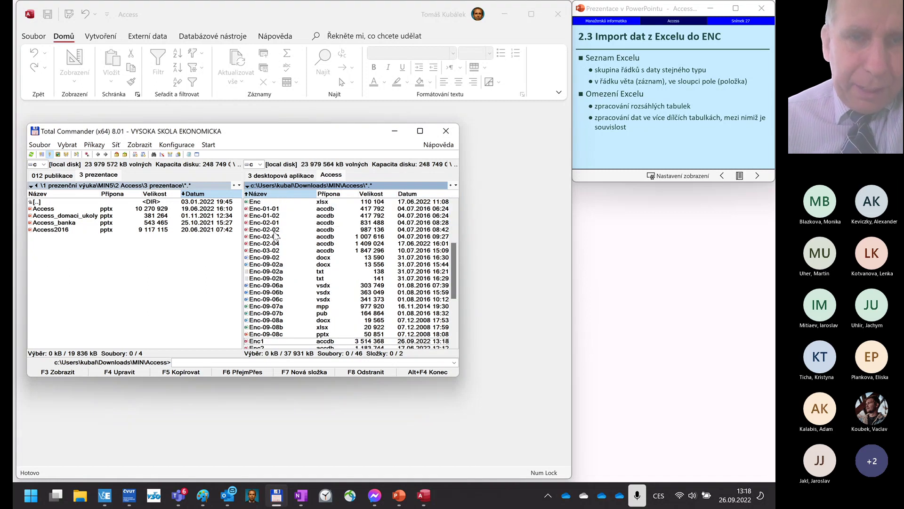
{"action": "scroll", "coordinate": [290, 222], "scroll_direction": "up", "scroll_amount": 2}
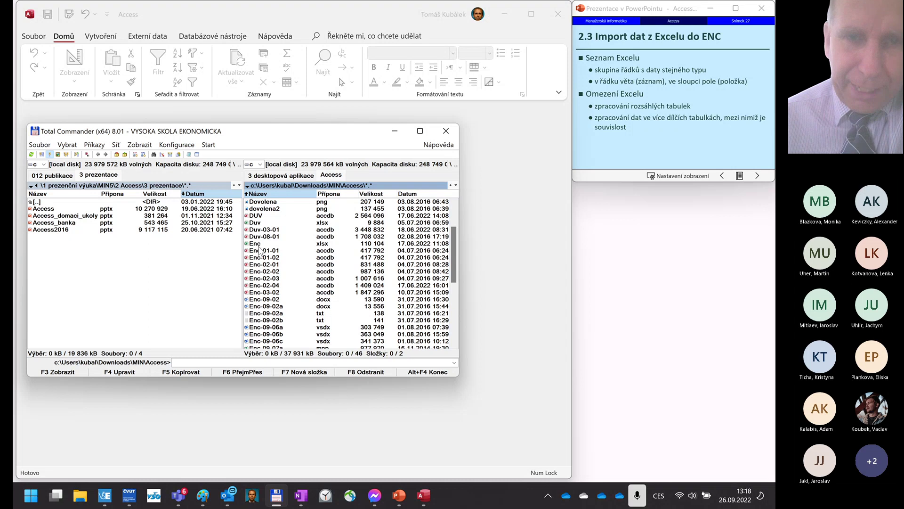
{"action": "double_click", "coordinate": [260, 246]}
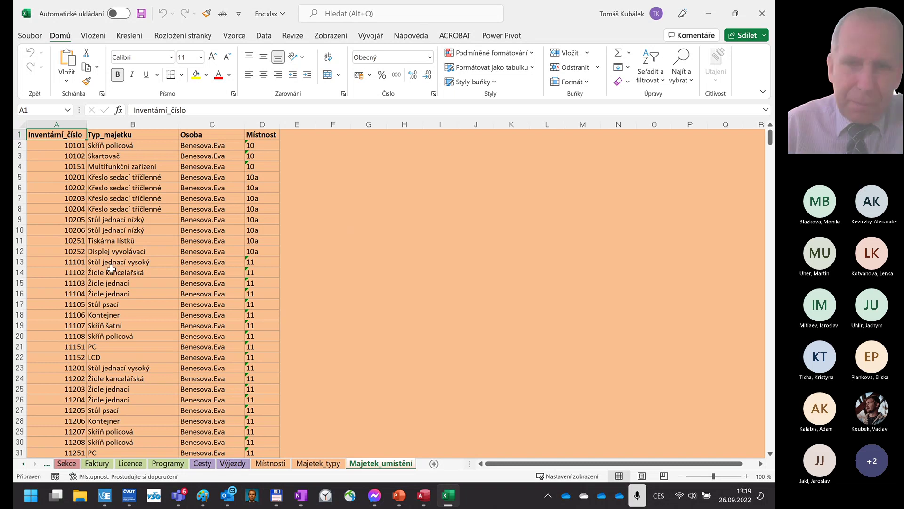
- Scroll the sheet tabs back to the first one and display the Tabulky overview sheet
{"action": "left_click", "coordinate": [23, 463]}
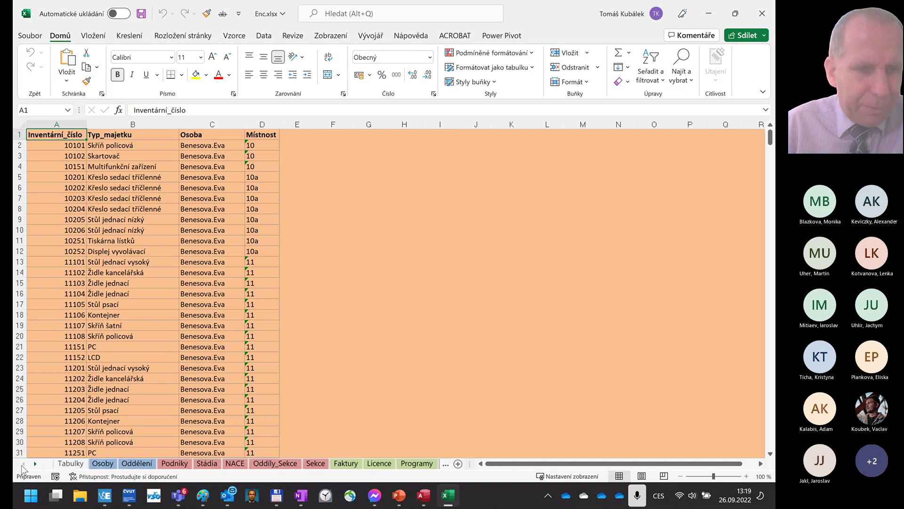
{"action": "left_click", "coordinate": [71, 464]}
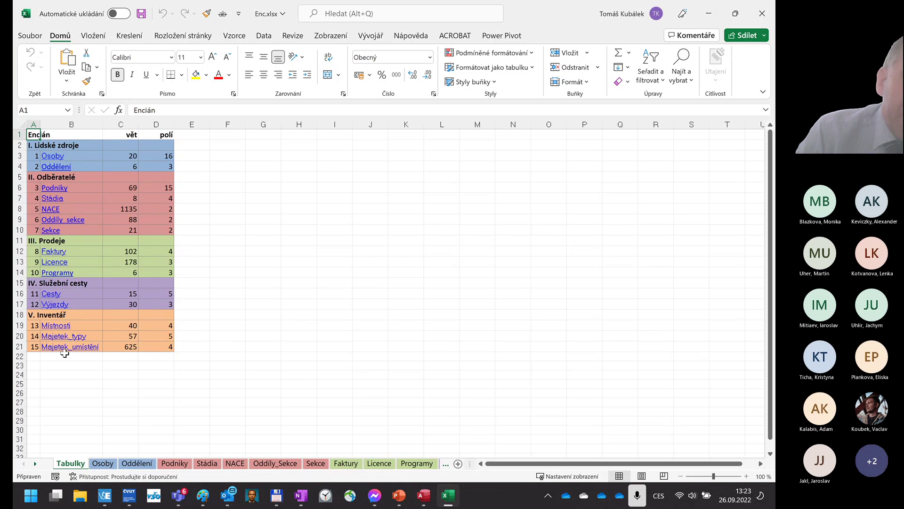
{"action": "left_click", "coordinate": [104, 464]}
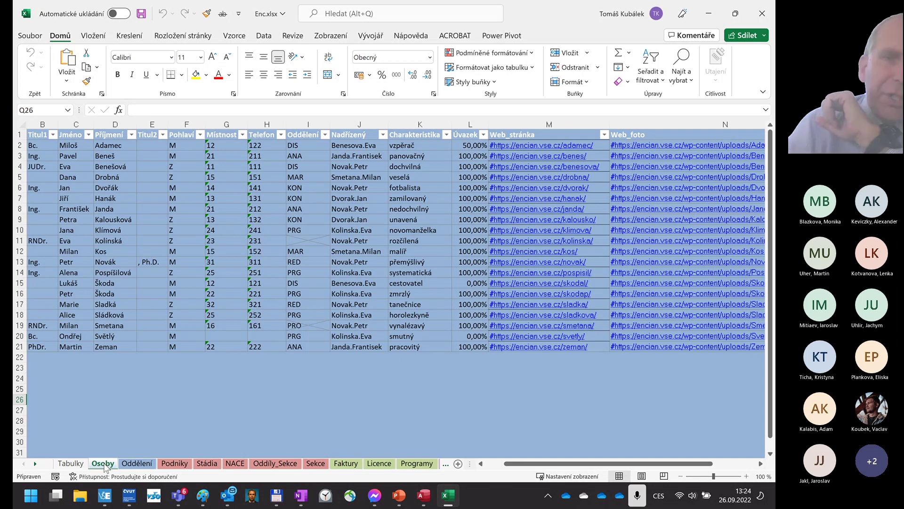
{"action": "left_click", "coordinate": [467, 145]}
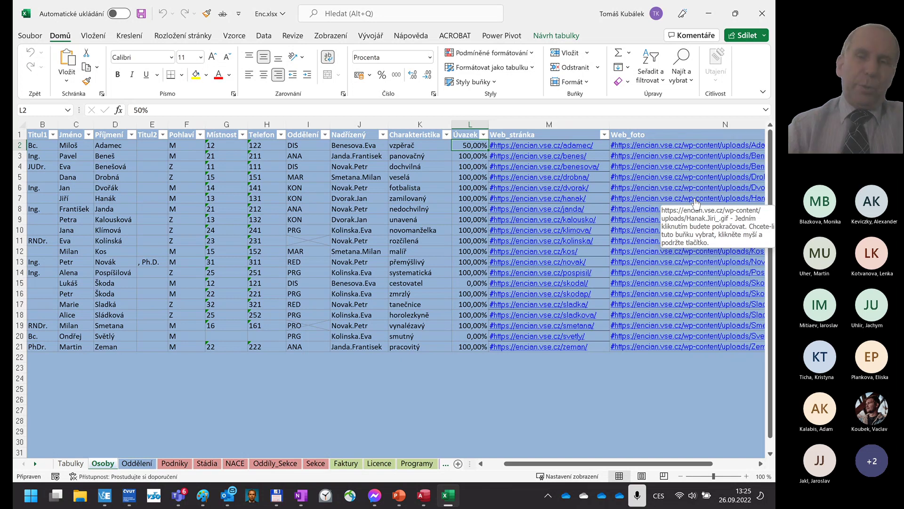
{"action": "left_click", "coordinate": [533, 145]}
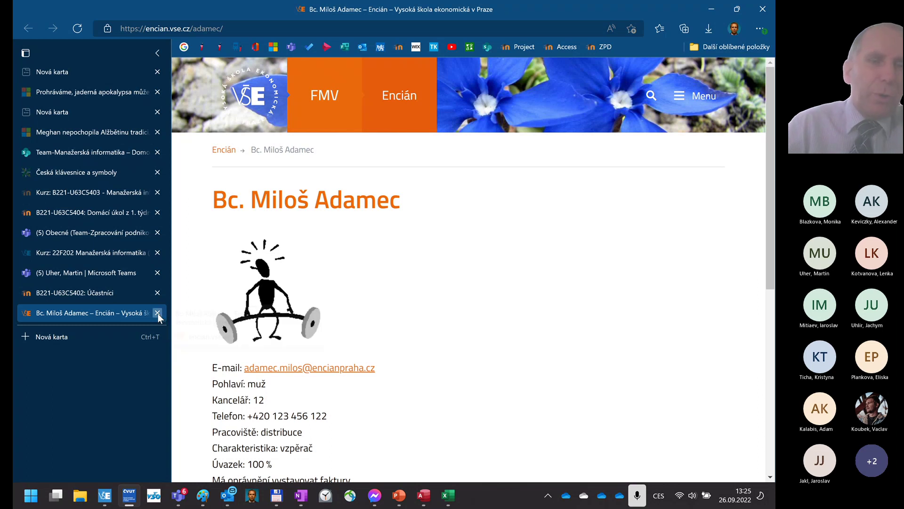
{"action": "left_click", "coordinate": [157, 312]}
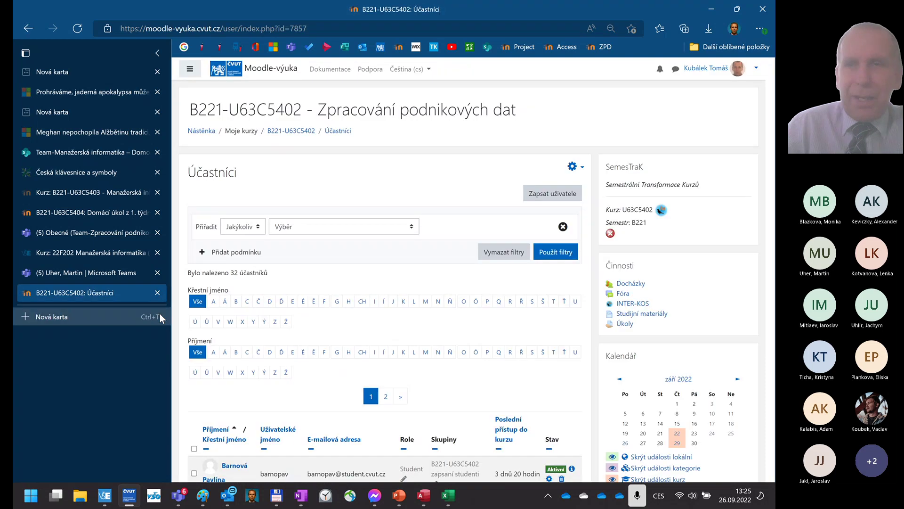
{"action": "left_click", "coordinate": [709, 9]}
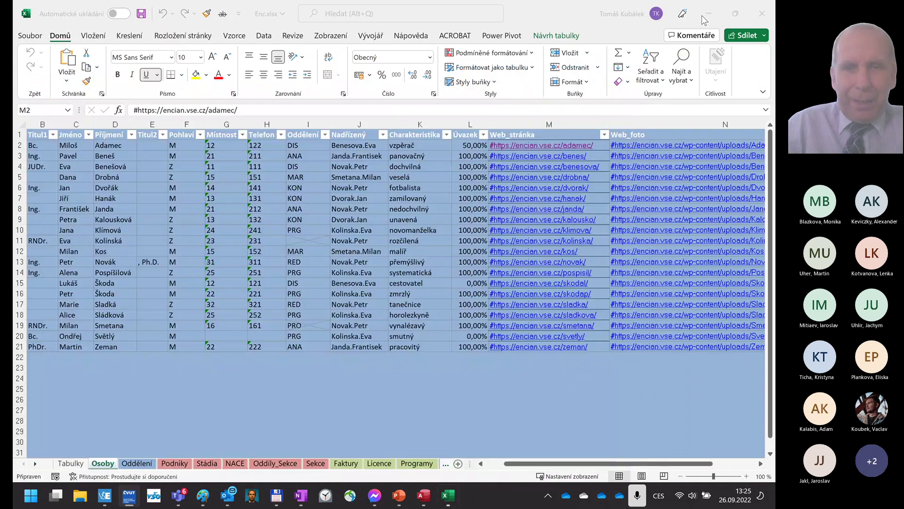
- On the Osoby sheet, open and close the first person's Web_foto photo link
{"action": "left_click", "coordinate": [597, 365]}
{"action": "key", "text": "Up"}
{"action": "key", "text": "Up"}
{"action": "key", "text": "Up"}
{"action": "key", "text": "Up"}
{"action": "key", "text": "Up"}
{"action": "key", "text": "Up"}
{"action": "key", "text": "Up"}
{"action": "key", "text": "Up"}
{"action": "key", "text": "Up"}
{"action": "key", "text": "Up"}
{"action": "key", "text": "Up"}
{"action": "key", "text": "Up"}
{"action": "key", "text": "Up"}
{"action": "key", "text": "Up"}
{"action": "key", "text": "Up"}
{"action": "key", "text": "Up"}
{"action": "key", "text": "Up"}
{"action": "key", "text": "Up"}
{"action": "key", "text": "Up"}
{"action": "key", "text": "Up"}
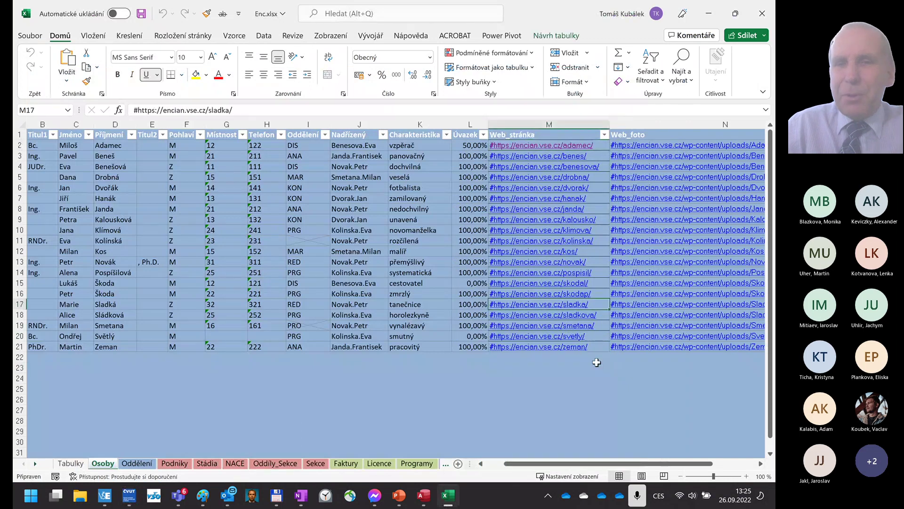
{"action": "key", "text": "Down"}
{"action": "key", "text": "Right"}
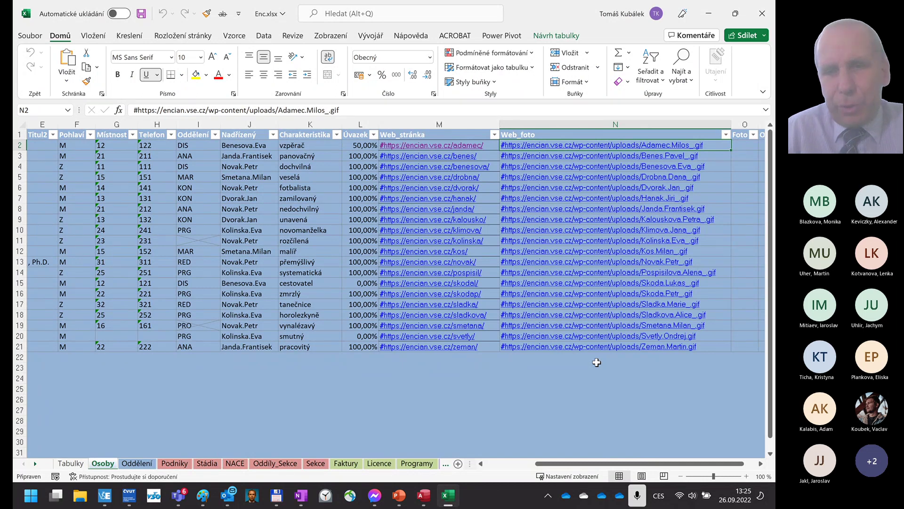
{"action": "left_click", "coordinate": [590, 146]}
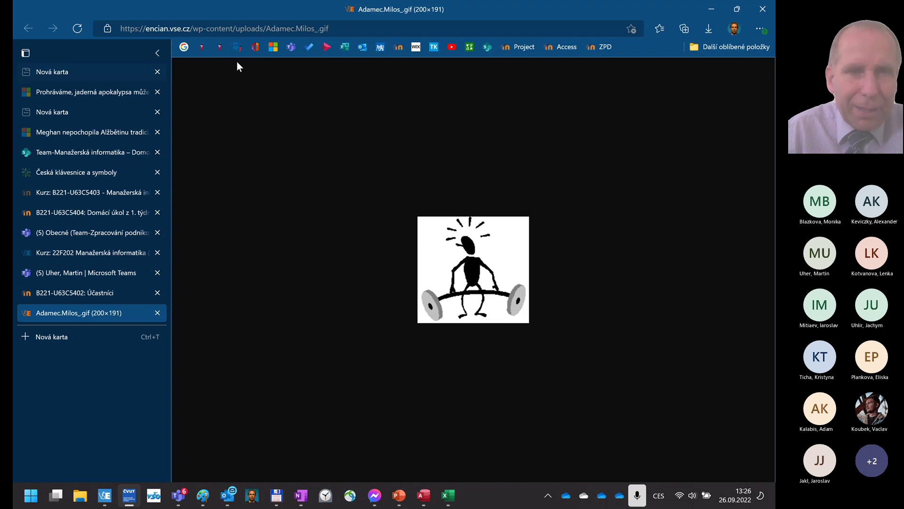
{"action": "left_click", "coordinate": [158, 313]}
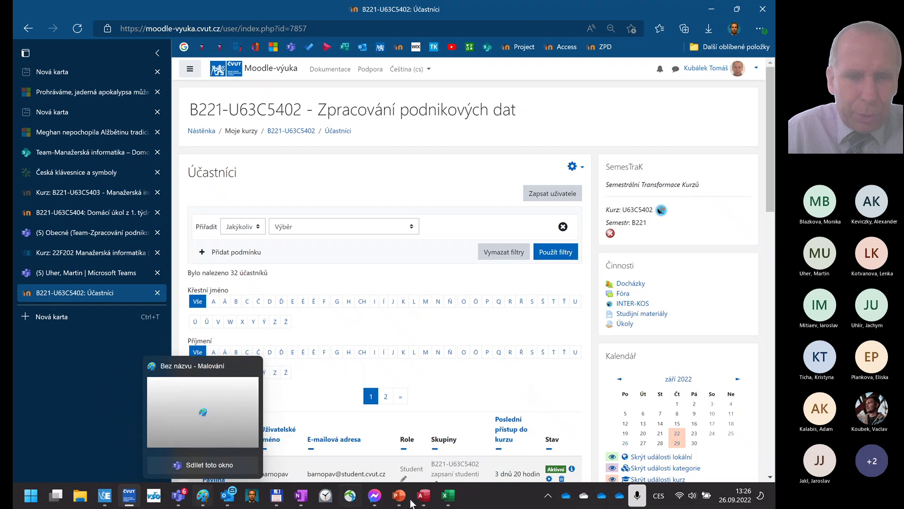
- Return to Excel, view the remaining columns P–S, then jump back to column A
{"action": "left_click", "coordinate": [451, 497]}
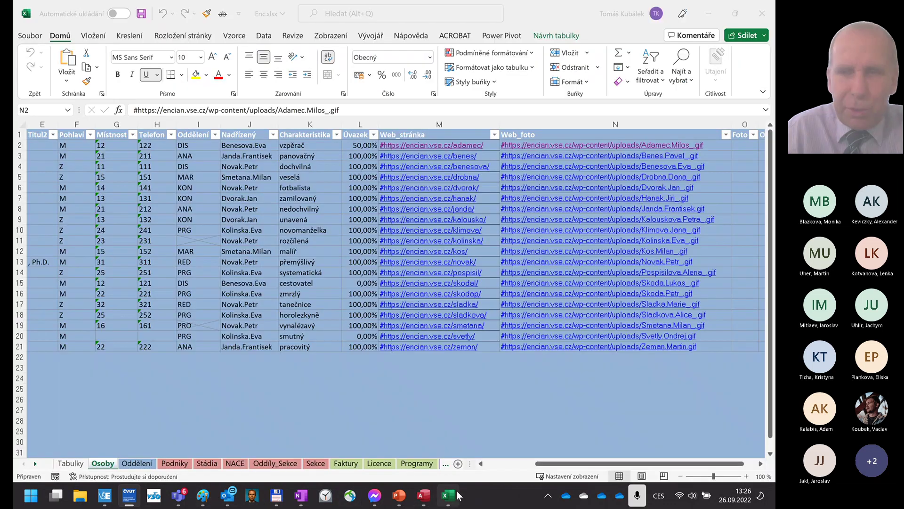
{"action": "left_click", "coordinate": [693, 398]}
{"action": "left_click", "coordinate": [749, 398]}
{"action": "key", "text": "Right"}
{"action": "key", "text": "Right"}
{"action": "key", "text": "Right"}
{"action": "key", "text": "Right"}
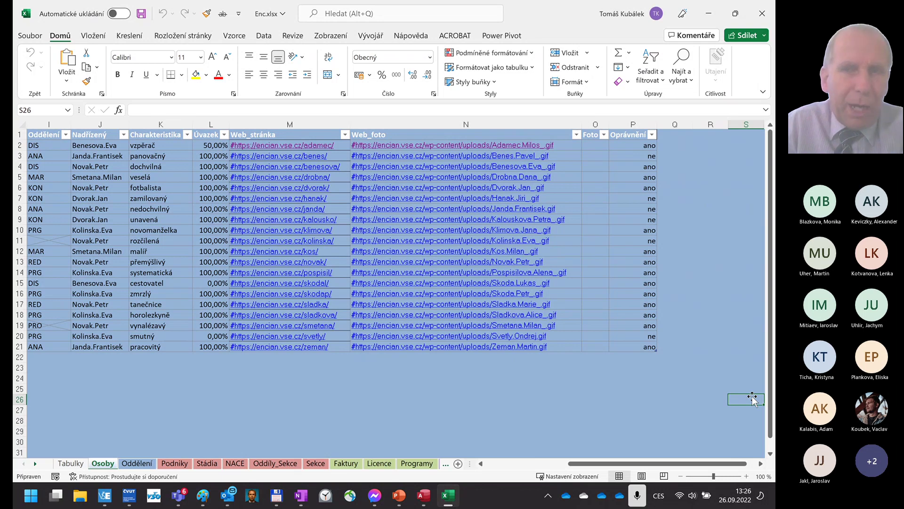
{"action": "left_click", "coordinate": [210, 395]}
{"action": "key", "text": "Left"}
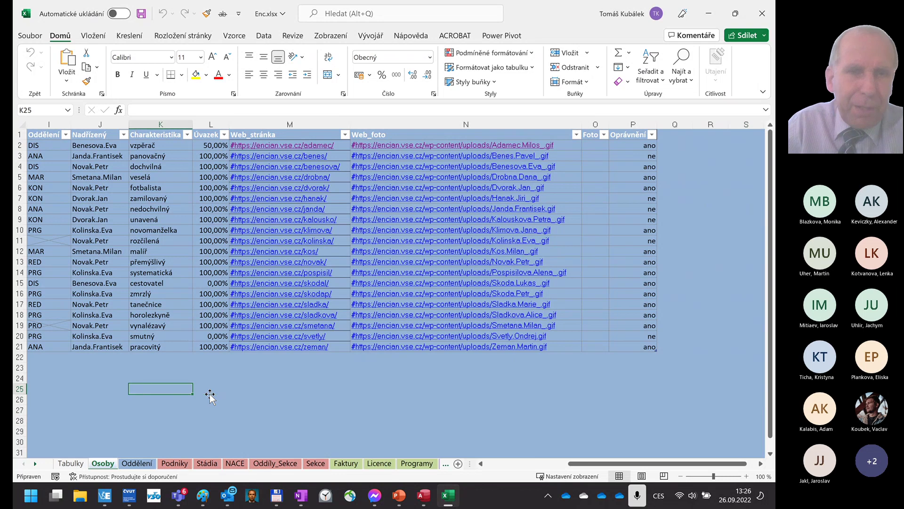
{"action": "key", "text": "Home"}
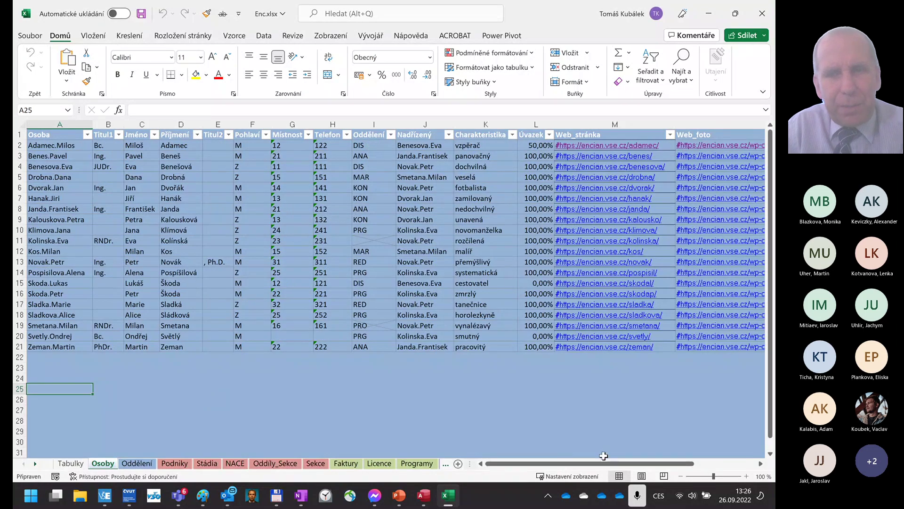
- Check the empty Foto column and the first Oprávnění value in the Osoby table
{"action": "left_click", "coordinate": [607, 369]}
{"action": "key", "text": "Right"}
{"action": "key", "text": "Right"}
{"action": "key", "text": "Right"}
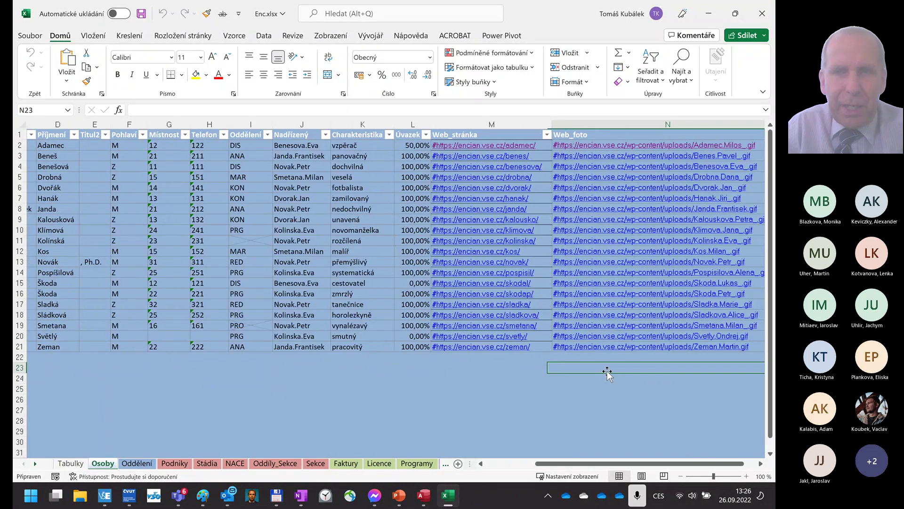
{"action": "key", "text": "Up"}
{"action": "key", "text": "Up"}
{"action": "key", "text": "Up"}
{"action": "key", "text": "Up"}
{"action": "key", "text": "Up"}
{"action": "key", "text": "Up"}
{"action": "key", "text": "Up"}
{"action": "key", "text": "Up"}
{"action": "key", "text": "Up"}
{"action": "key", "text": "Up"}
{"action": "key", "text": "Up"}
{"action": "key", "text": "Up"}
{"action": "key", "text": "Up"}
{"action": "key", "text": "Up"}
{"action": "key", "text": "Up"}
{"action": "key", "text": "Up"}
{"action": "key", "text": "Up"}
{"action": "key", "text": "Up"}
{"action": "key", "text": "Up"}
{"action": "key", "text": "Up"}
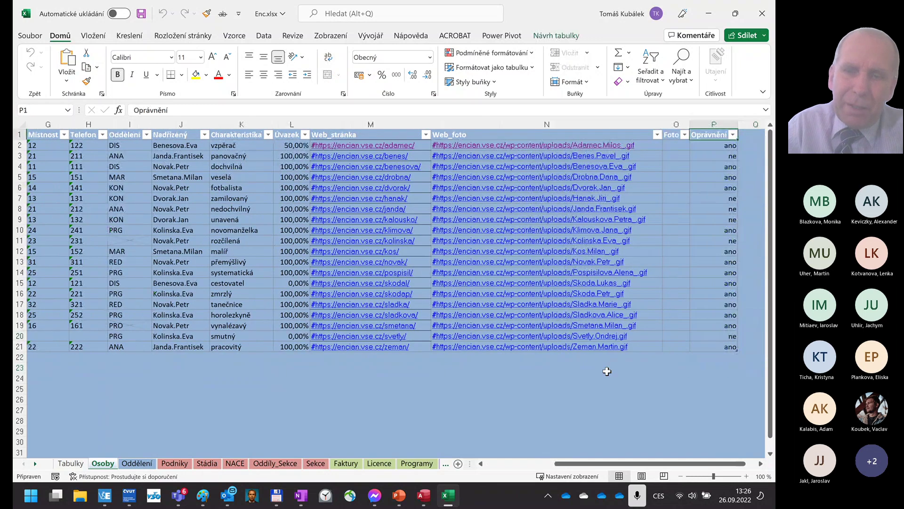
{"action": "key", "text": "Down"}
{"action": "key", "text": "Left"}
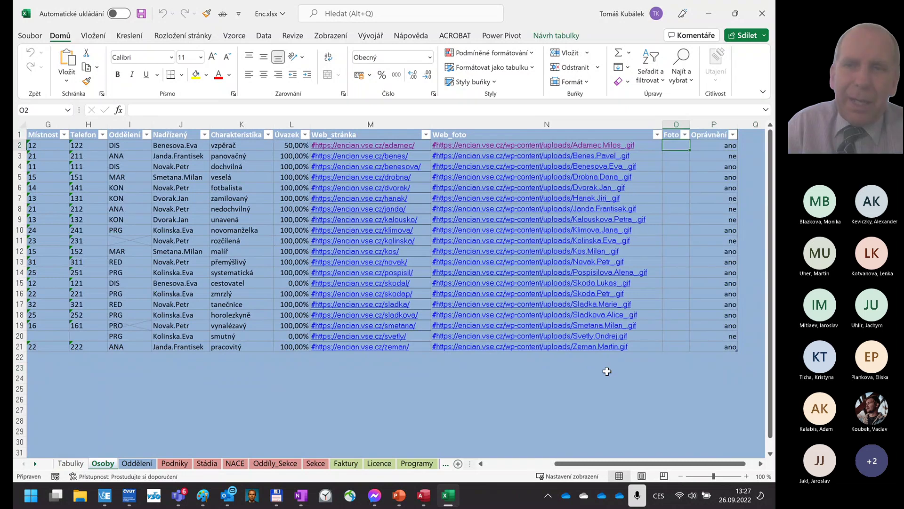
{"action": "key", "text": "Right"}
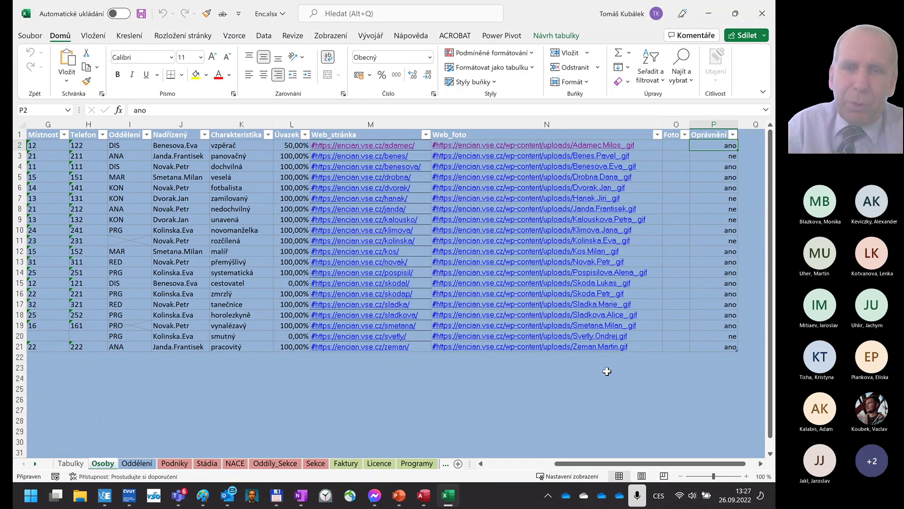
- Show the Oddělení department table, select cell A1, and switch to the Vzorce ribbon
{"action": "left_click", "coordinate": [138, 464]}
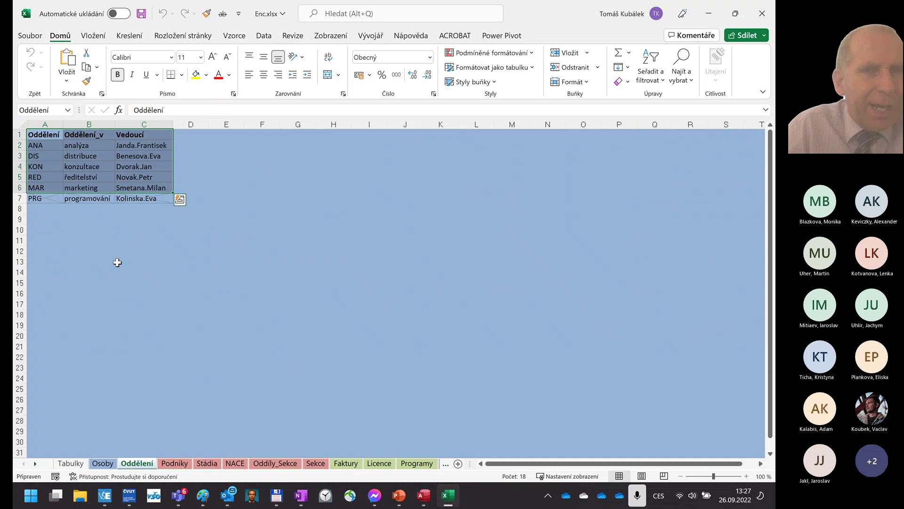
{"action": "left_click", "coordinate": [211, 165]}
{"action": "left_click", "coordinate": [45, 135]}
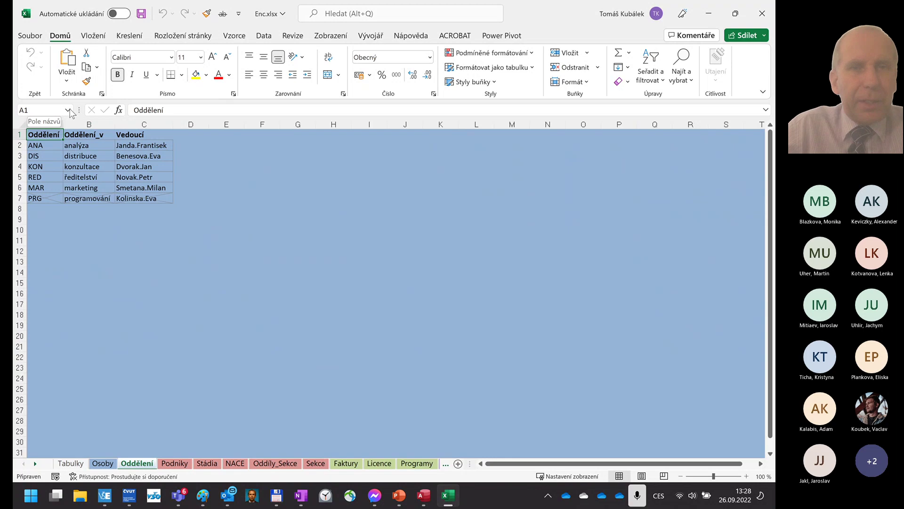
{"action": "left_click", "coordinate": [234, 37]}
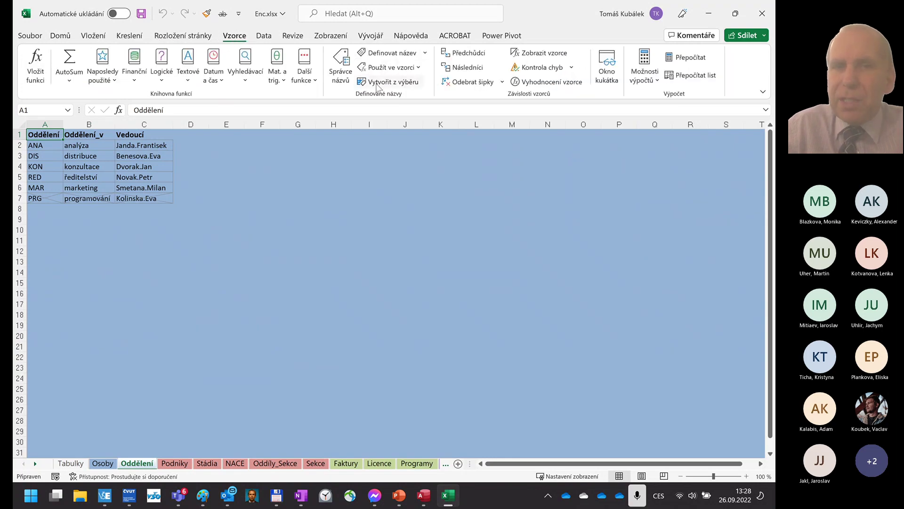
- Select the Oddělení named range A1:C6 from the Name Box list
{"action": "left_click", "coordinate": [68, 111]}
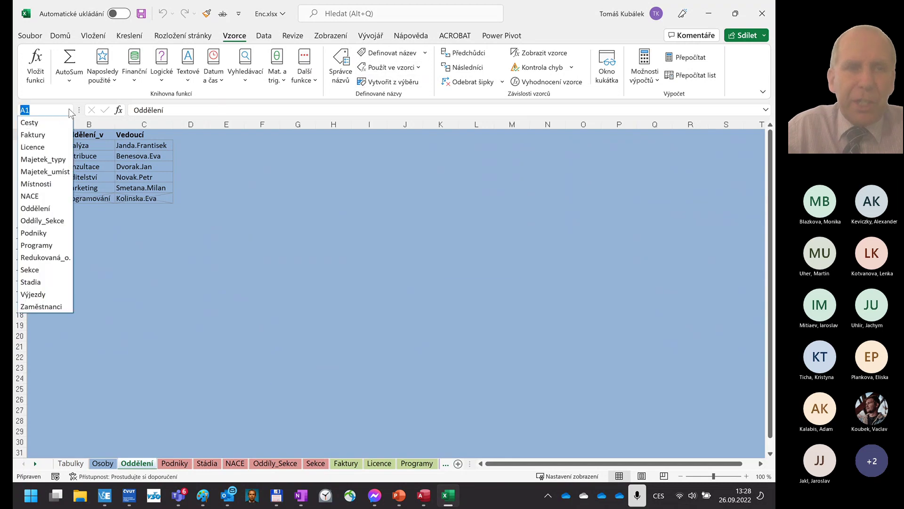
{"action": "left_click", "coordinate": [38, 260]}
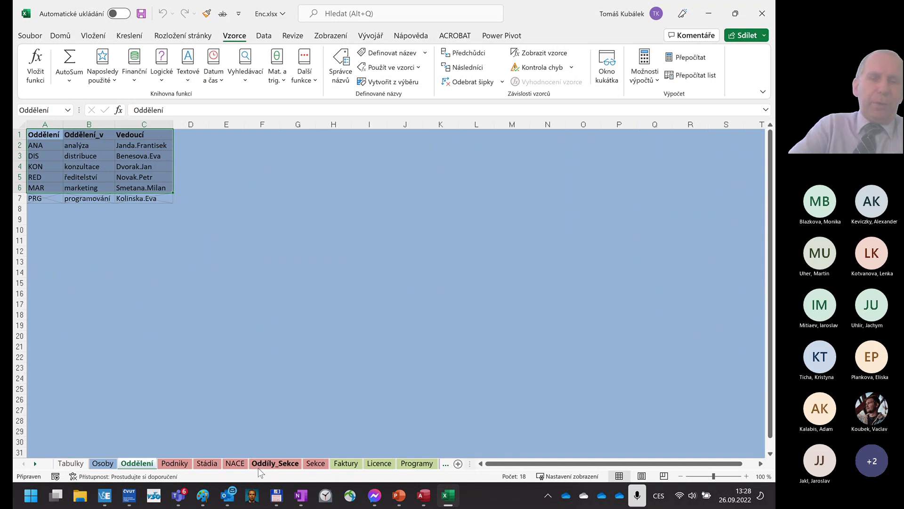
- Display the Podniky companies sheet with IČ, NACE, phone, address and GPS columns
{"action": "left_click", "coordinate": [180, 465]}
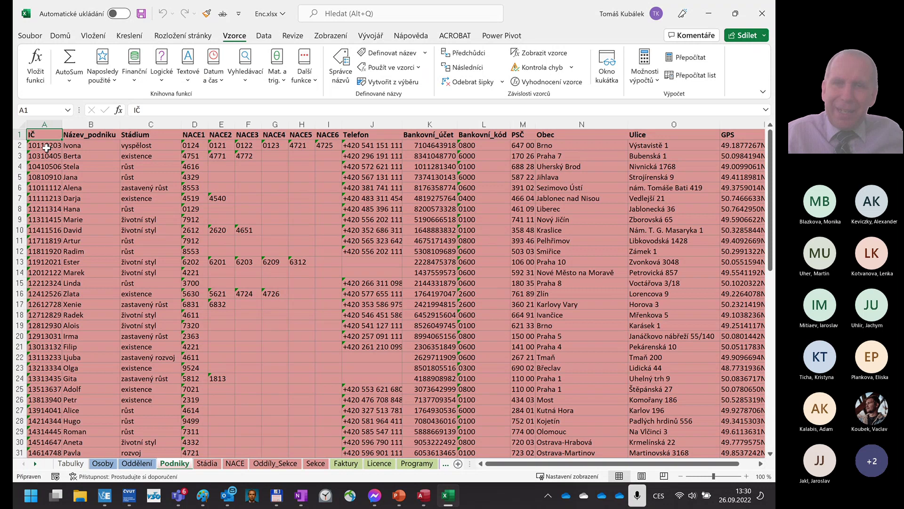
{"action": "key", "text": "Right"}
{"action": "key", "text": "Right"}
{"action": "key", "text": "Right"}
{"action": "key", "text": "Right"}
{"action": "key", "text": "Right"}
{"action": "key", "text": "Right"}
{"action": "key", "text": "Right"}
{"action": "key", "text": "Right"}
{"action": "key", "text": "Right"}
{"action": "key", "text": "Right"}
{"action": "key", "text": "Right"}
{"action": "key", "text": "Right"}
{"action": "key", "text": "Right"}
{"action": "key", "text": "Right"}
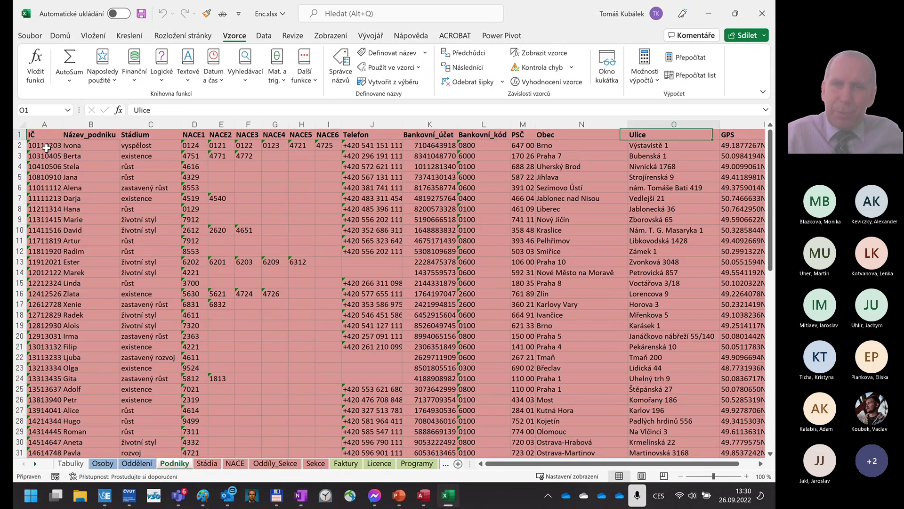
{"action": "key", "text": "Right"}
{"action": "key", "text": "Right"}
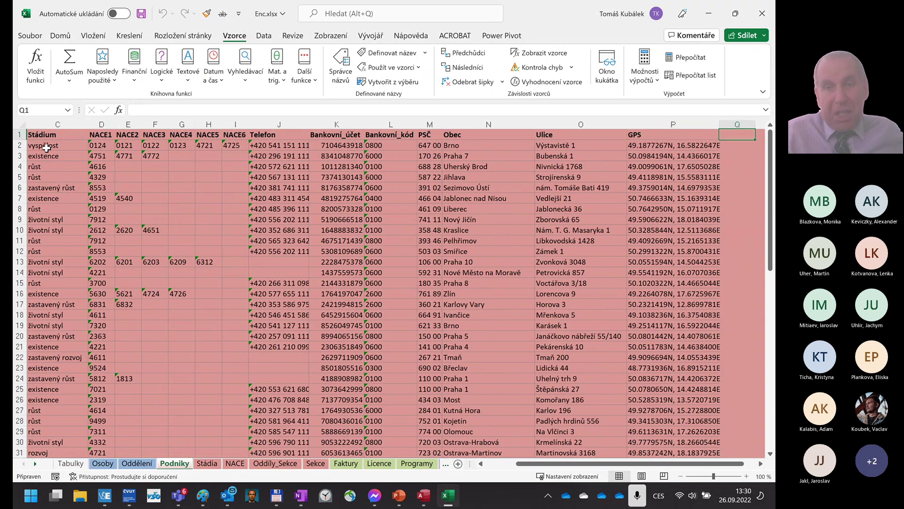
{"action": "key", "text": "Left"}
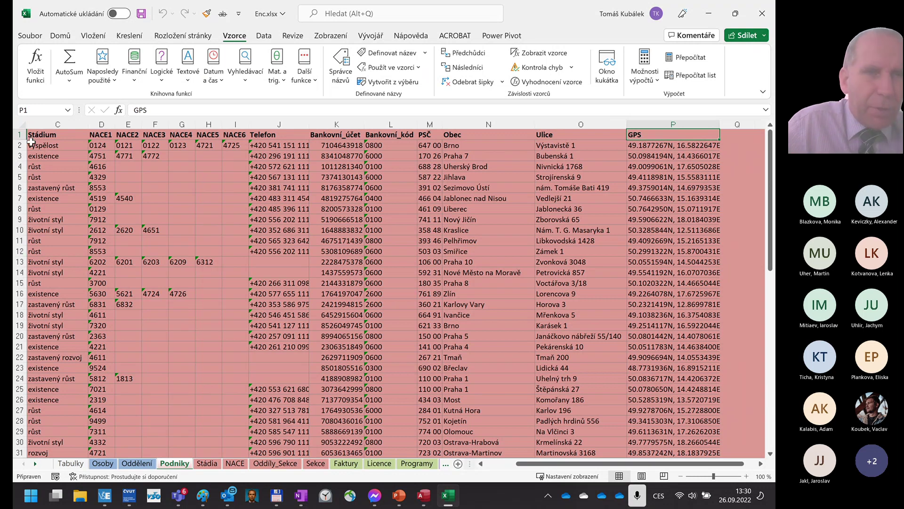
{"action": "left_click", "coordinate": [35, 134]}
{"action": "key", "text": "ctrl+Home"}
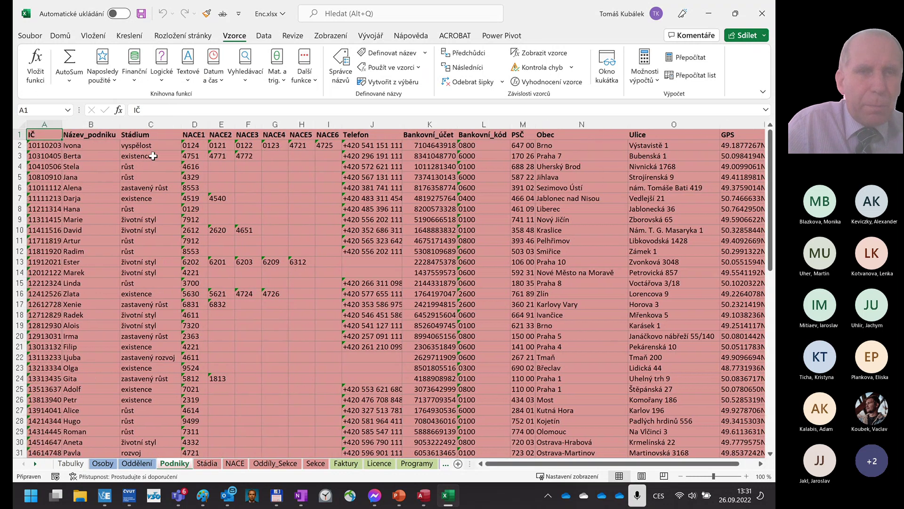
- Display the Stádia sheet listing the eight company development stages
{"action": "left_click", "coordinate": [208, 463]}
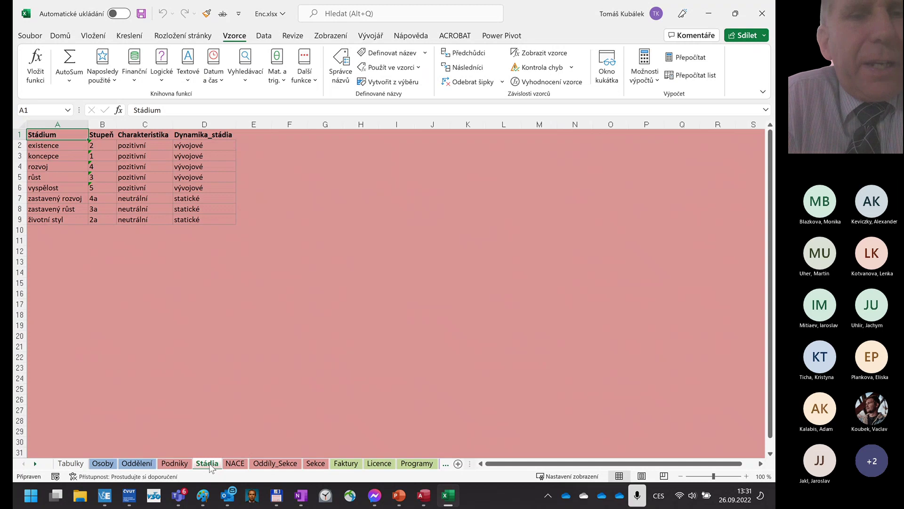
{"action": "left_click", "coordinate": [236, 464]}
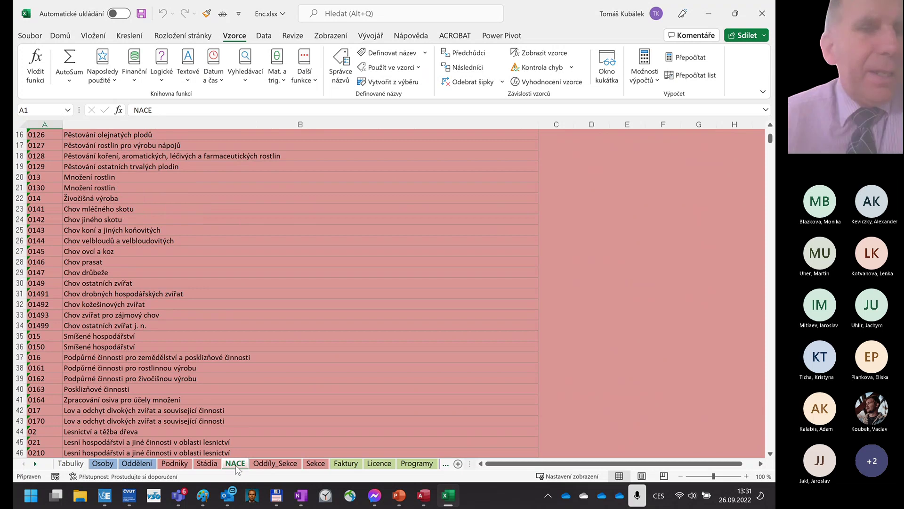
{"action": "scroll", "coordinate": [199, 223], "scroll_direction": "up", "scroll_amount": 5}
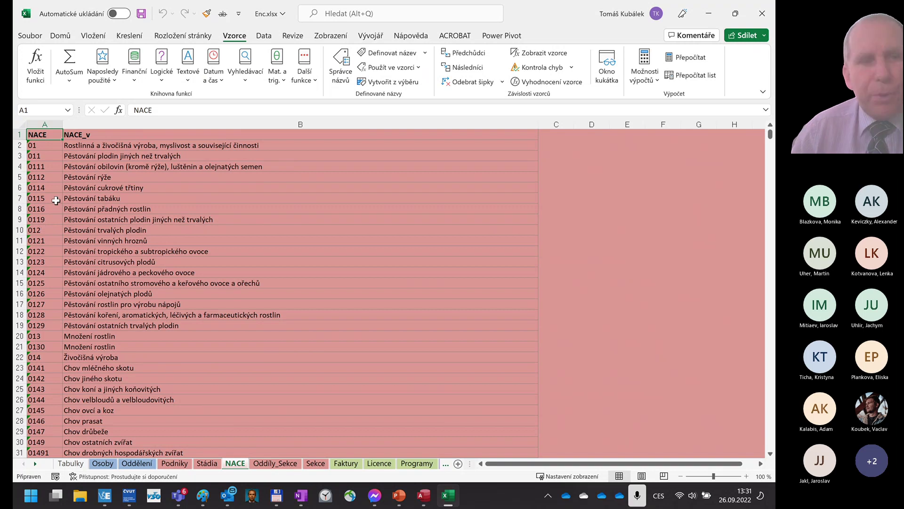
{"action": "left_click", "coordinate": [51, 144]}
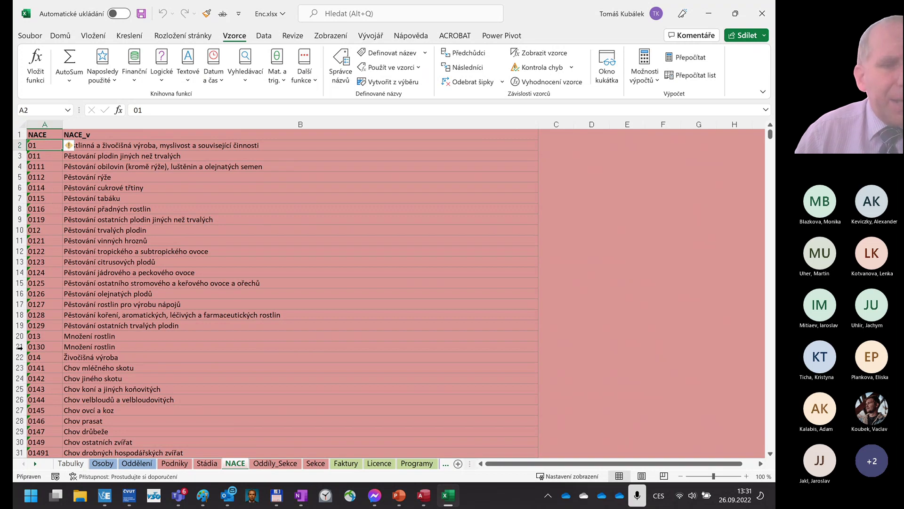
{"action": "scroll", "coordinate": [38, 364], "scroll_direction": "down", "scroll_amount": 3}
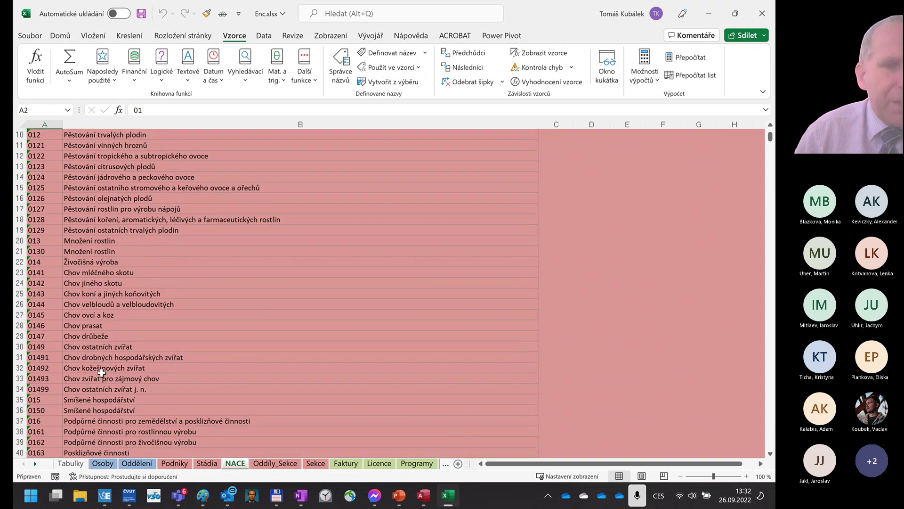
{"action": "scroll", "coordinate": [103, 363], "scroll_direction": "up", "scroll_amount": 3}
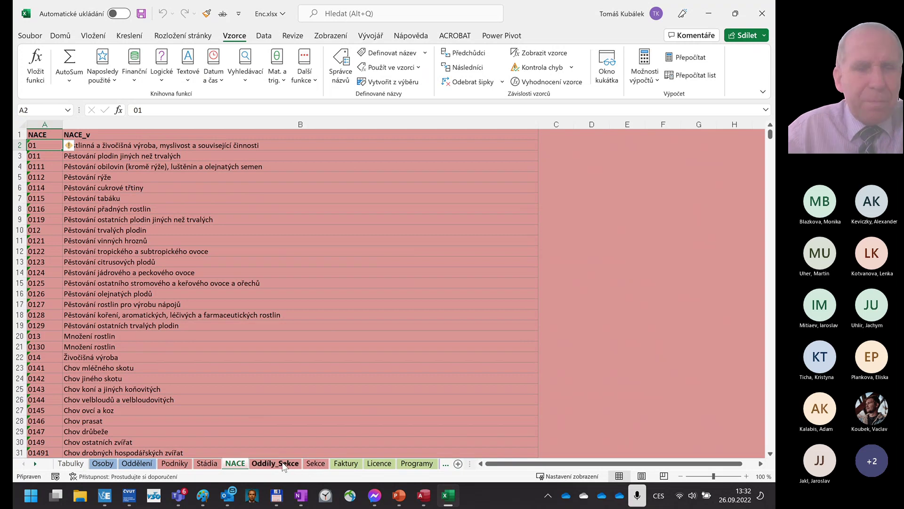
- Browse the Oddíly_Sekce and Sekce sheets, finishing on the Faktury invoice sheet
{"action": "left_click", "coordinate": [282, 464]}
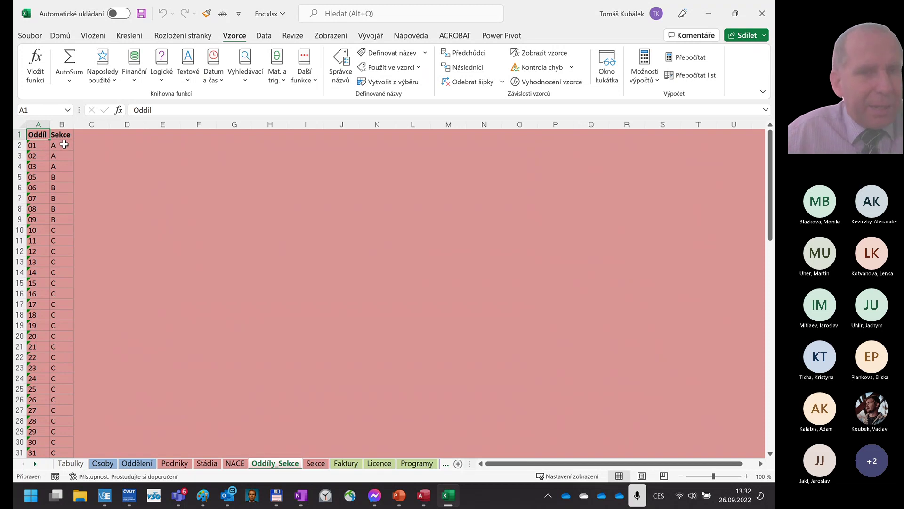
{"action": "left_click", "coordinate": [316, 464]}
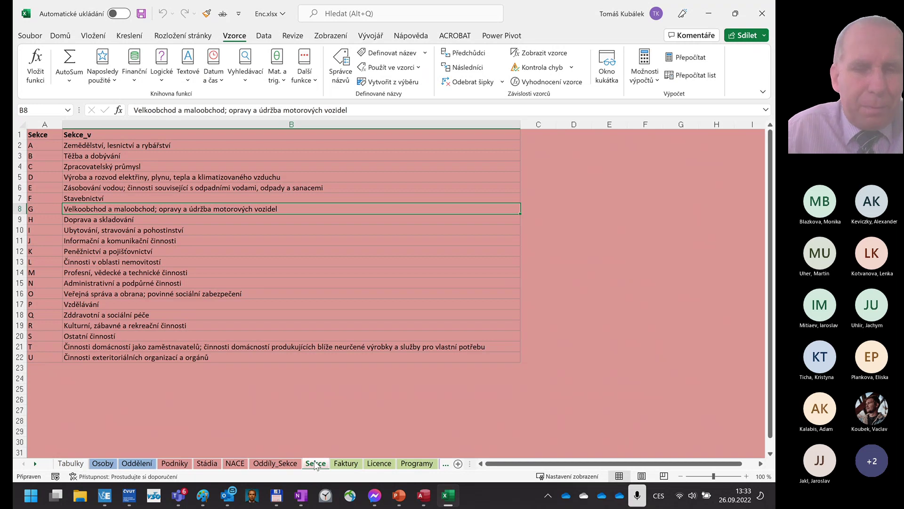
{"action": "left_click", "coordinate": [345, 464]}
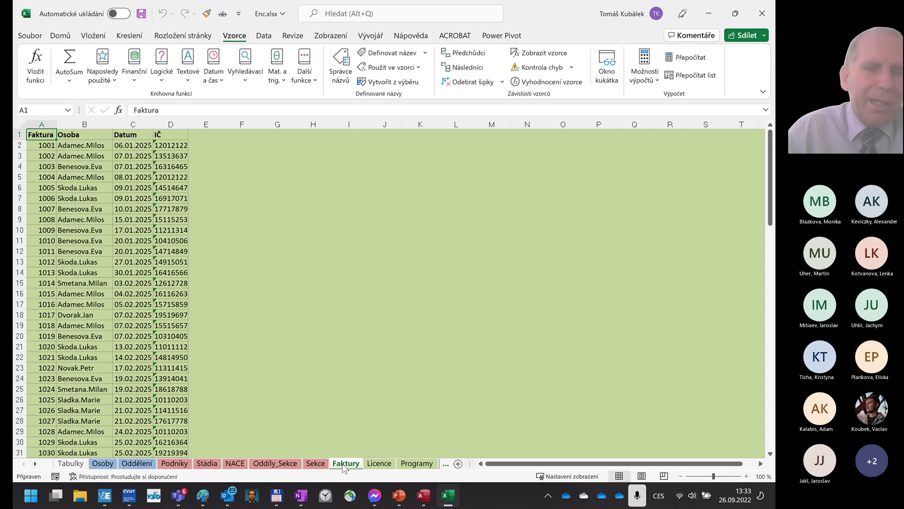
- Look over the Licence and Programy sheets, then scroll the sheet tabs to reveal later sheets
{"action": "left_click", "coordinate": [381, 464]}
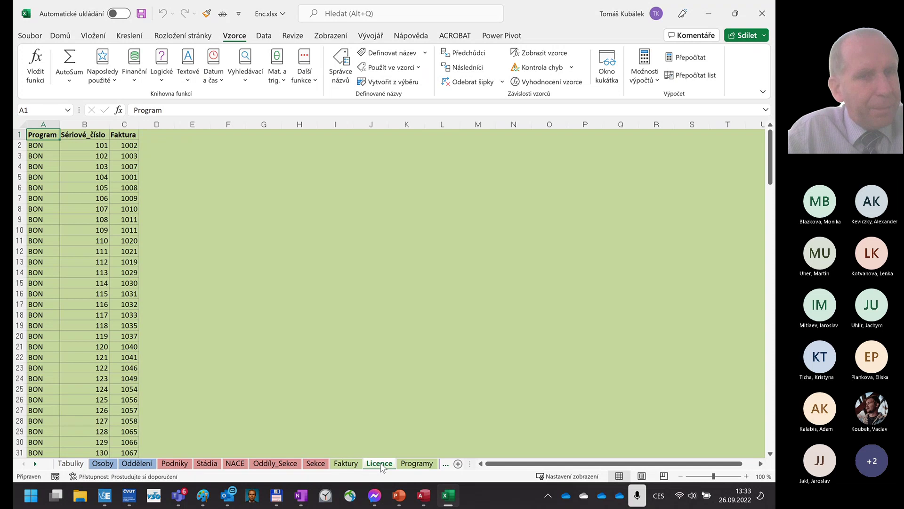
{"action": "left_click", "coordinate": [416, 468]}
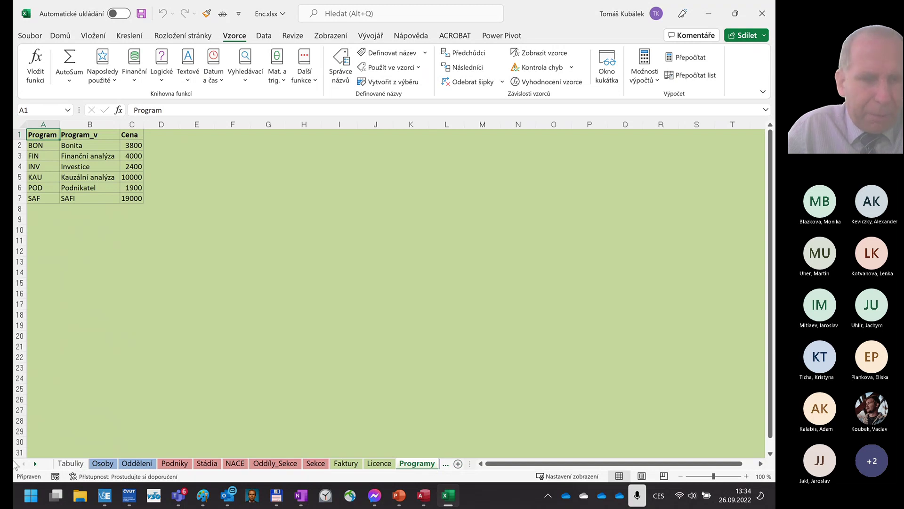
{"action": "left_click", "coordinate": [36, 464]}
{"action": "left_click", "coordinate": [35, 463]}
{"action": "left_click", "coordinate": [36, 463]}
{"action": "left_click", "coordinate": [35, 463]}
{"action": "left_click", "coordinate": [35, 463]}
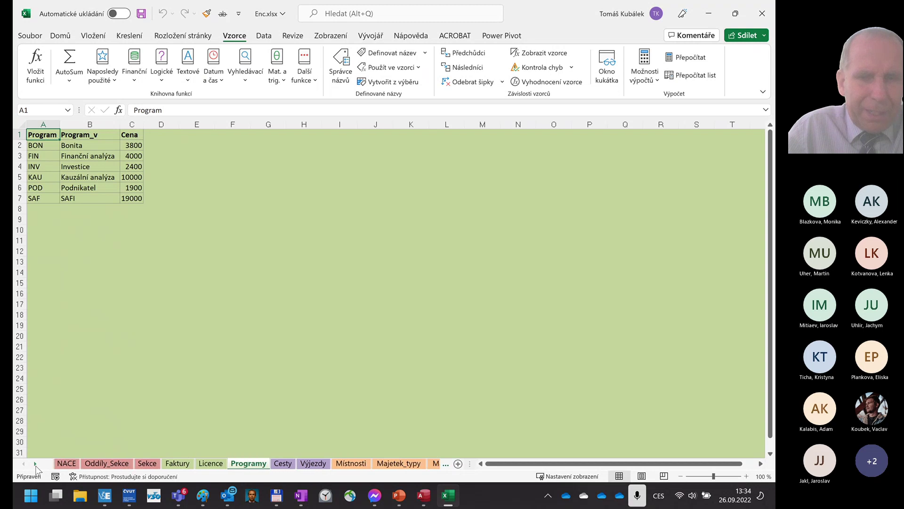
{"action": "left_click", "coordinate": [35, 463]}
{"action": "left_click", "coordinate": [36, 463]}
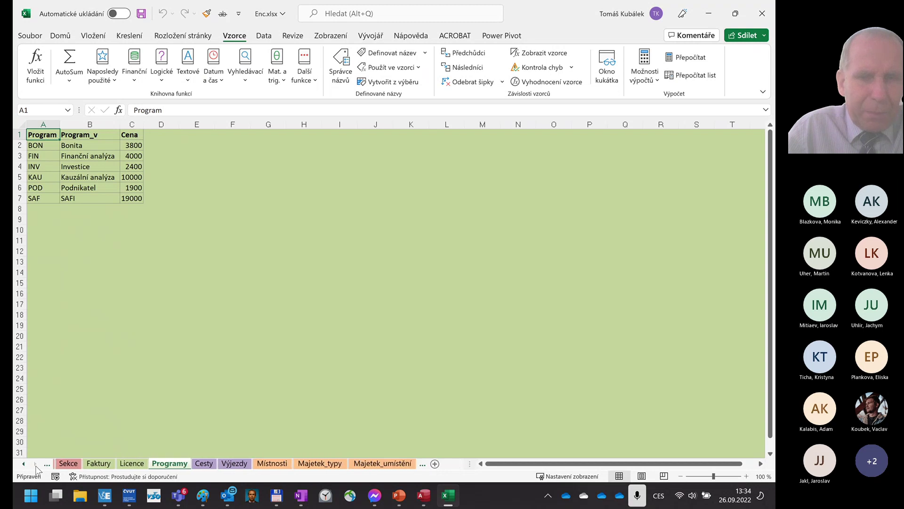
- View the Cesty and Výjezdy sheets in turn, ending on the Místnosti room list
{"action": "left_click", "coordinate": [202, 464]}
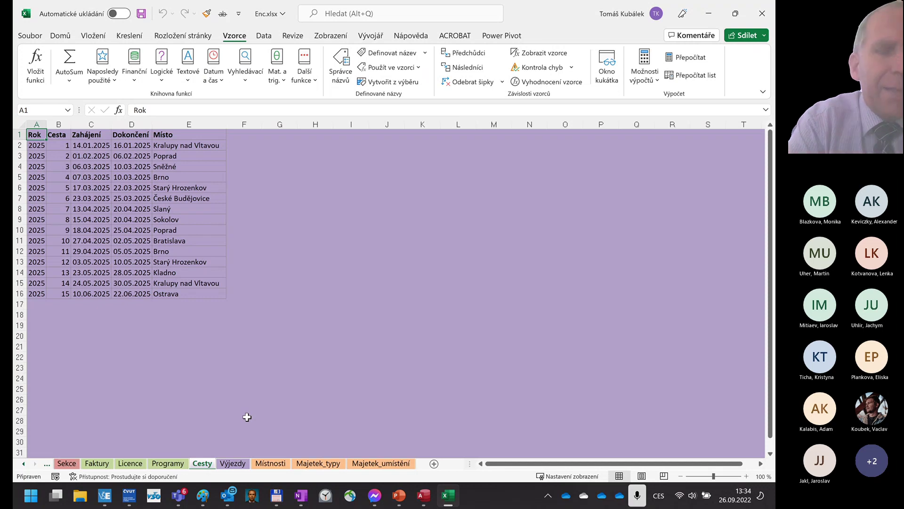
{"action": "left_click", "coordinate": [232, 464]}
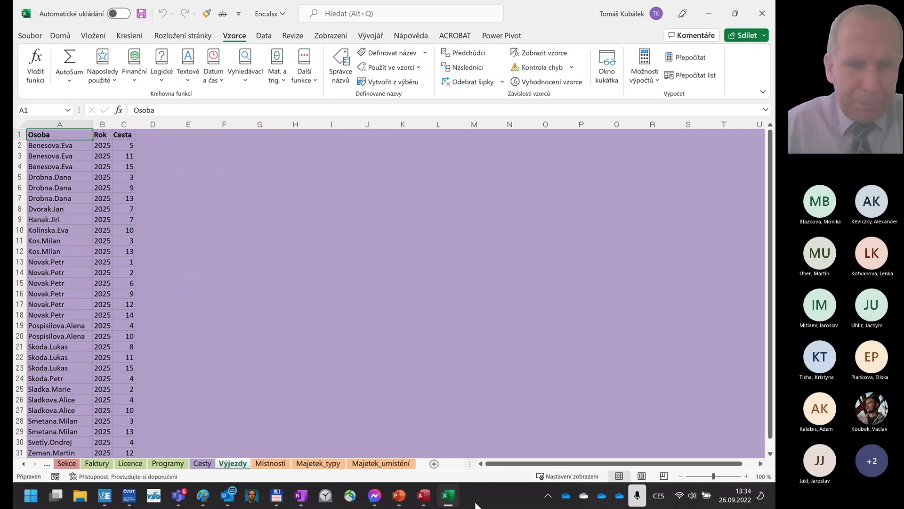
{"action": "left_click", "coordinate": [273, 464]}
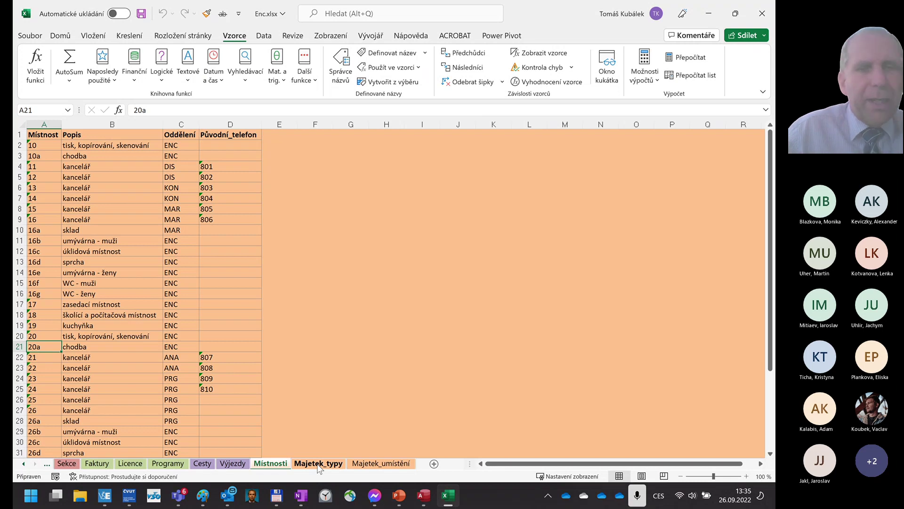
- Review the Majetek_typy sheet and its acquisition date in E2, then return to Majetek_umístění
{"action": "left_click", "coordinate": [318, 464]}
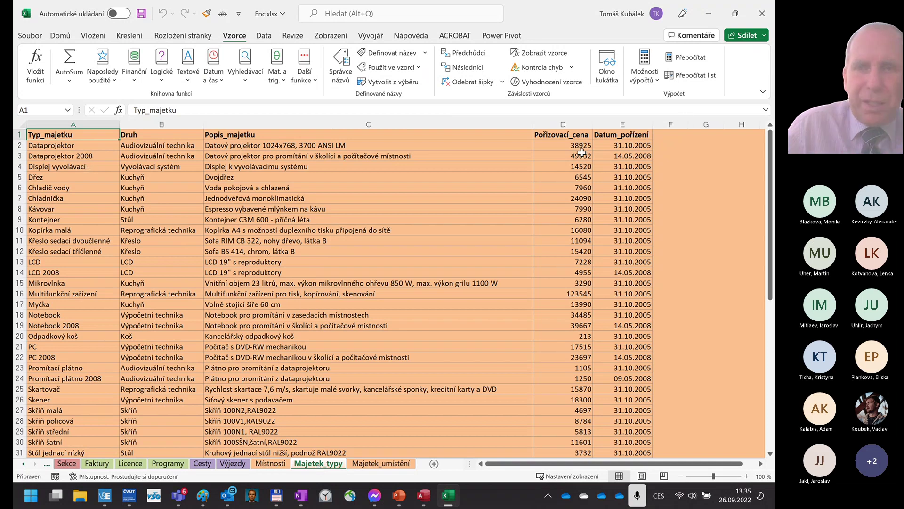
{"action": "left_click", "coordinate": [632, 146]}
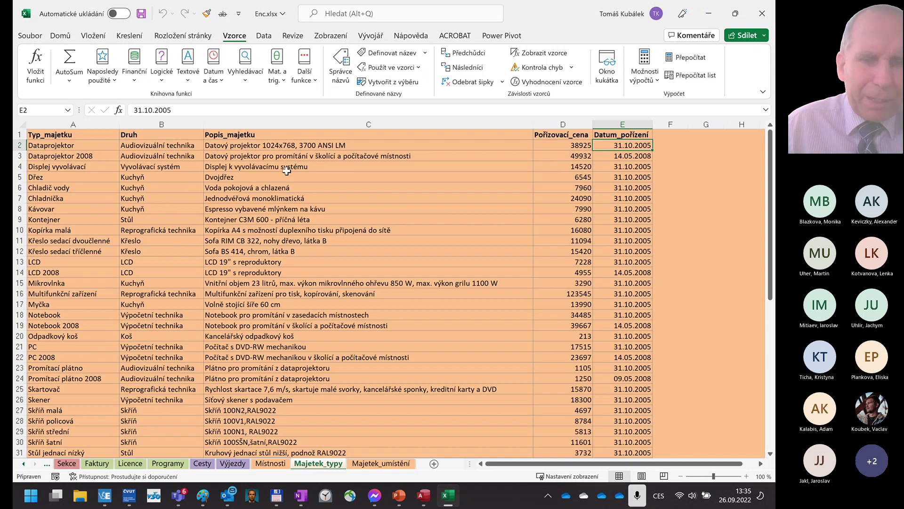
{"action": "left_click", "coordinate": [380, 464]}
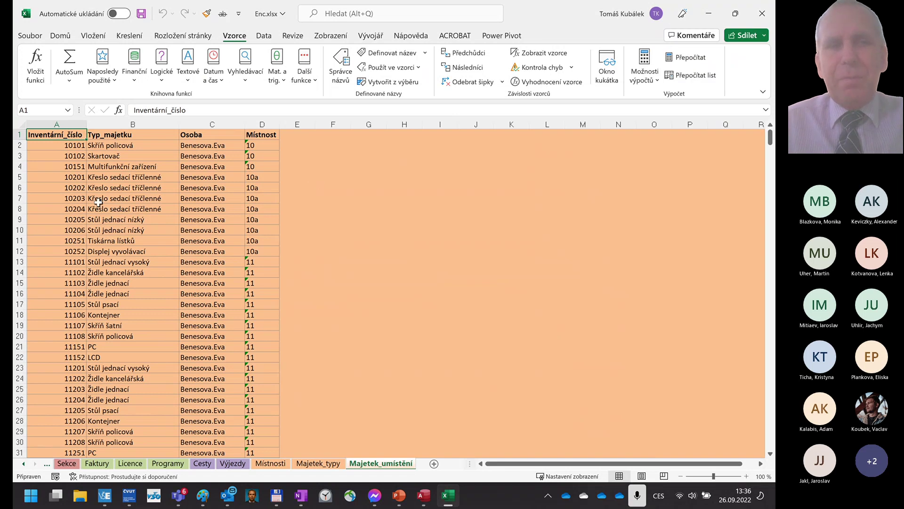
- Close the Excel workbook, show the 'Import dat z Excelu' slide, minimize Edge and refocus Access
{"action": "left_click", "coordinate": [760, 12]}
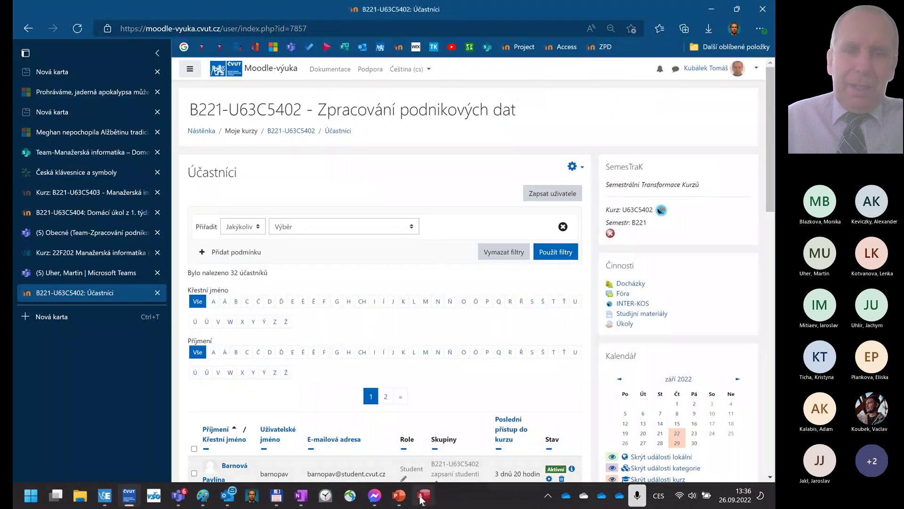
{"action": "left_click", "coordinate": [423, 495]}
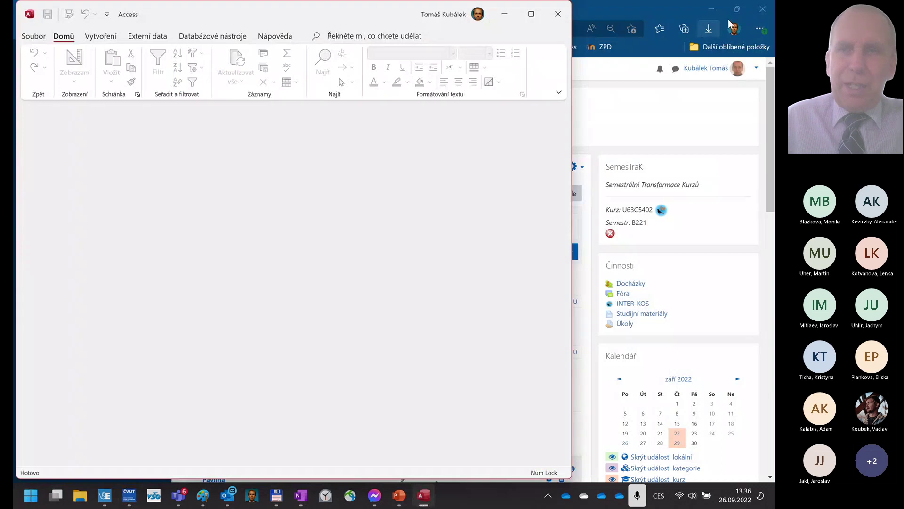
{"action": "mouse_move", "coordinate": [741, 11]}
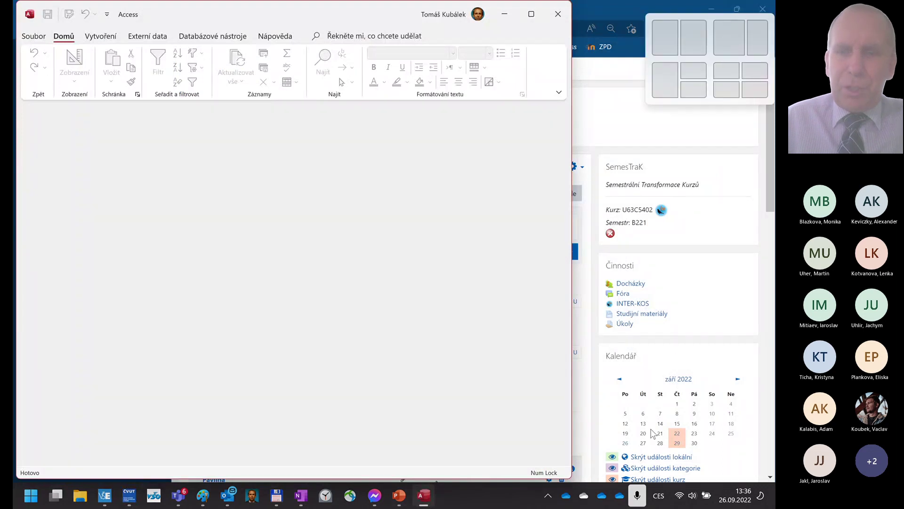
{"action": "left_click", "coordinate": [399, 496]}
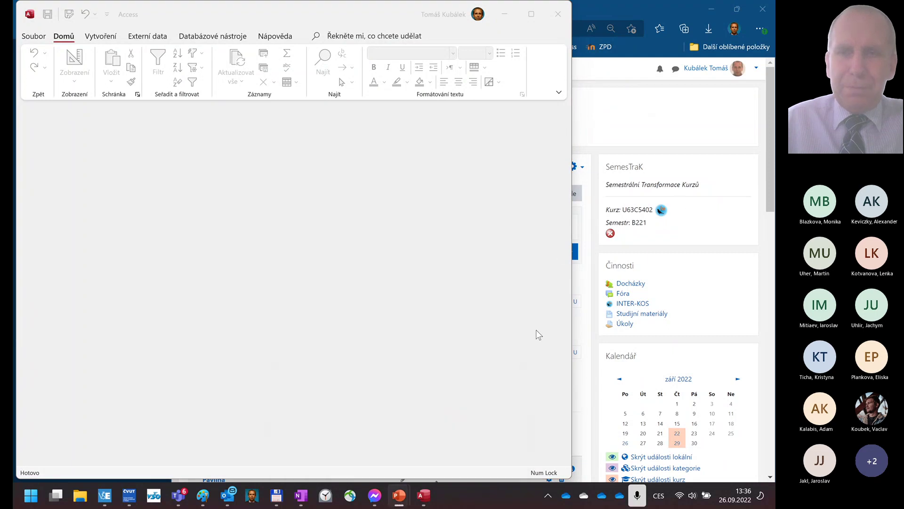
{"action": "left_click", "coordinate": [398, 499]}
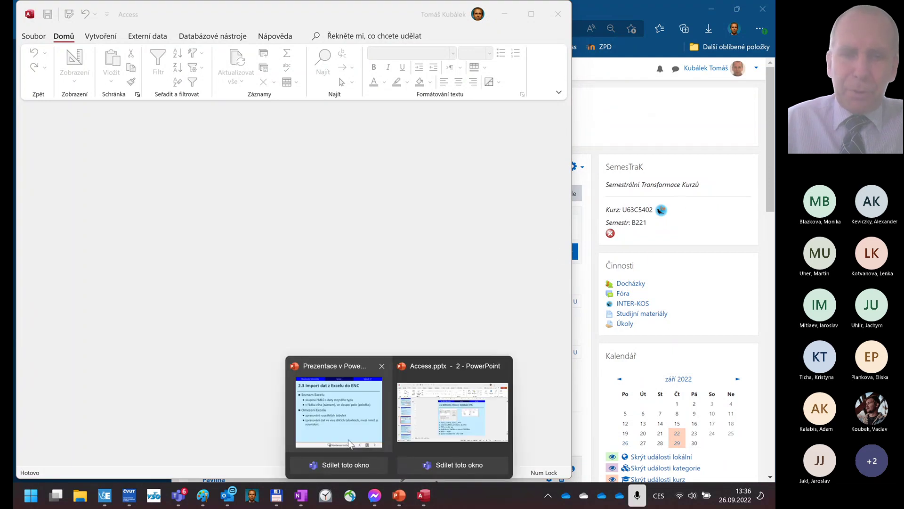
{"action": "left_click", "coordinate": [353, 440]}
{"action": "left_click", "coordinate": [624, 141]}
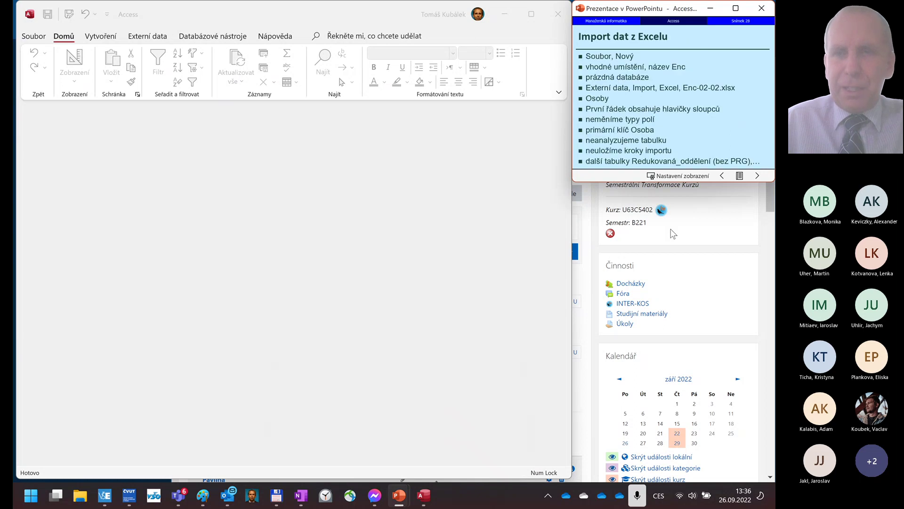
{"action": "left_click", "coordinate": [690, 228]}
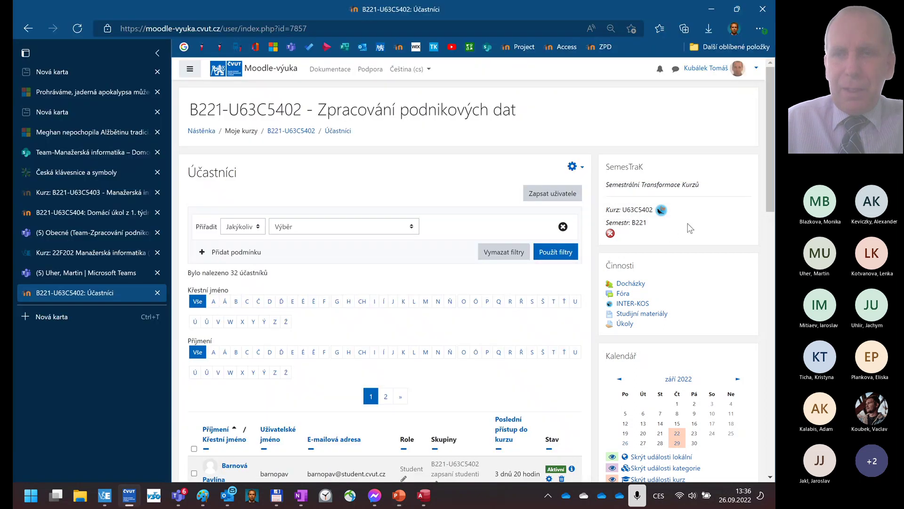
{"action": "left_click", "coordinate": [718, 8]}
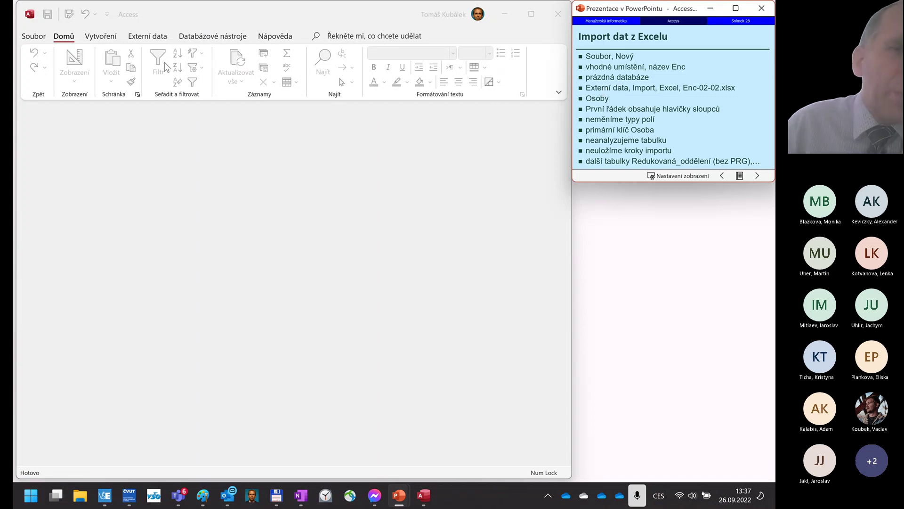
{"action": "left_click", "coordinate": [37, 41]}
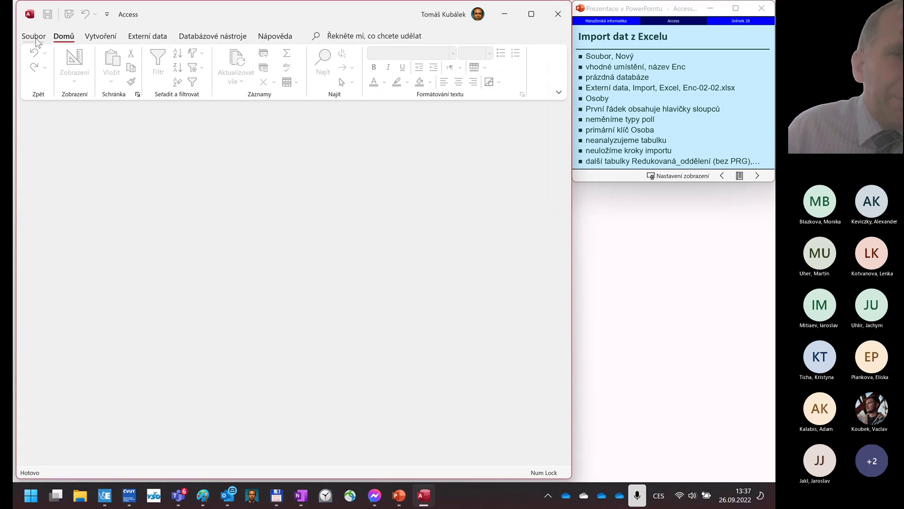
- Choose to create a new blank database from the File menu
{"action": "left_click", "coordinate": [37, 40]}
{"action": "left_click", "coordinate": [44, 87]}
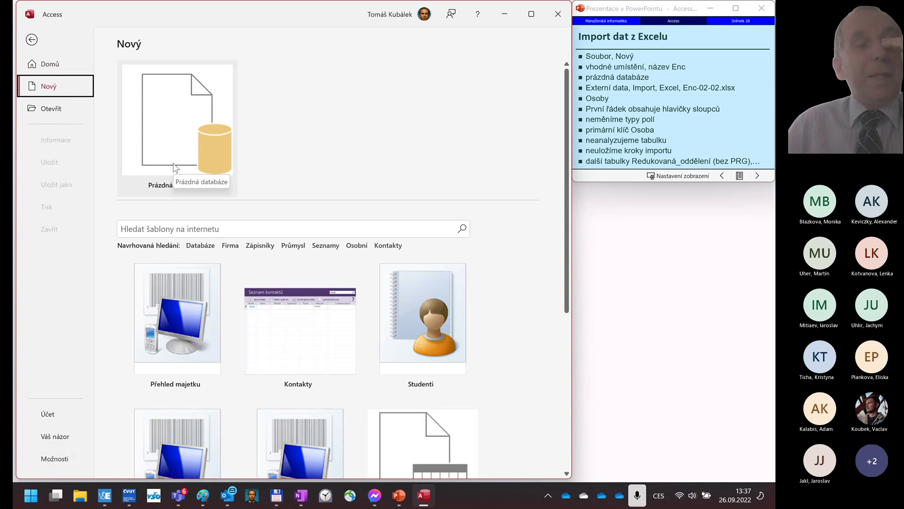
{"action": "left_click", "coordinate": [178, 137]}
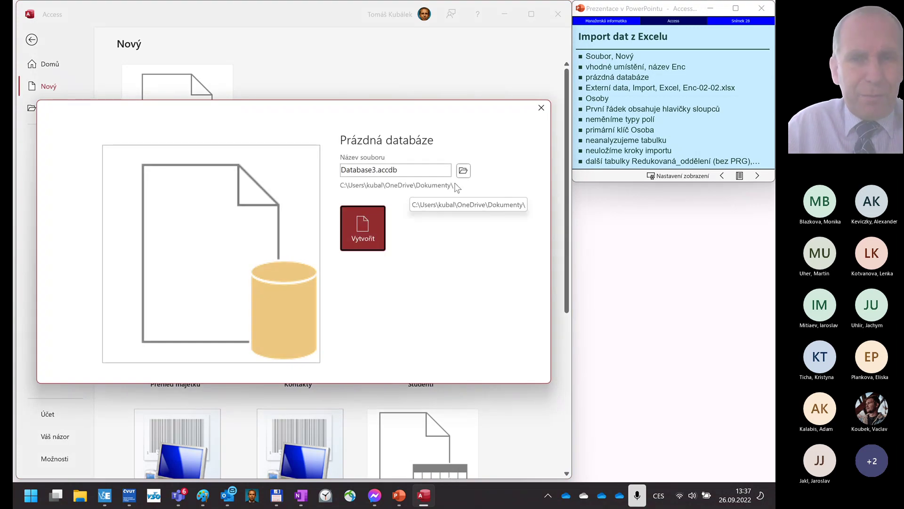
- Set the blank database's location to Downloads\MIN\Access and its name to Enc2.accdb
{"action": "left_click", "coordinate": [463, 170]}
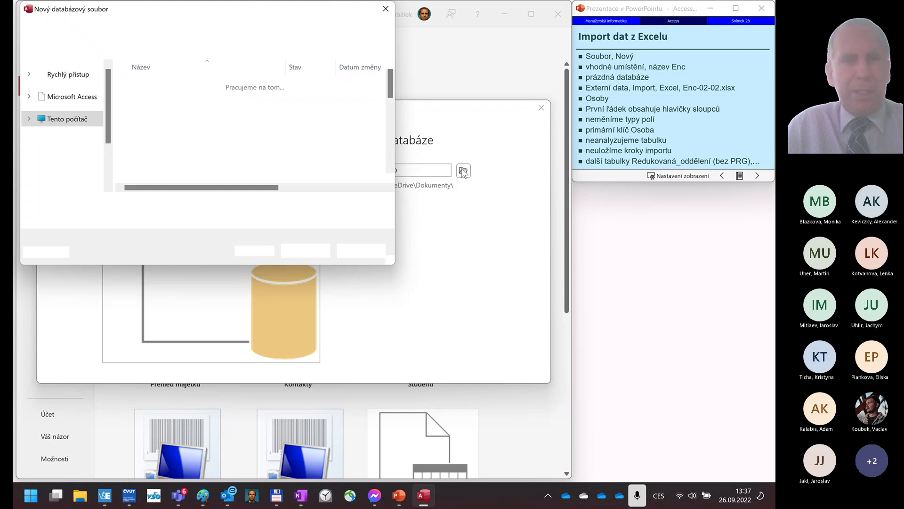
{"action": "left_click", "coordinate": [87, 109]}
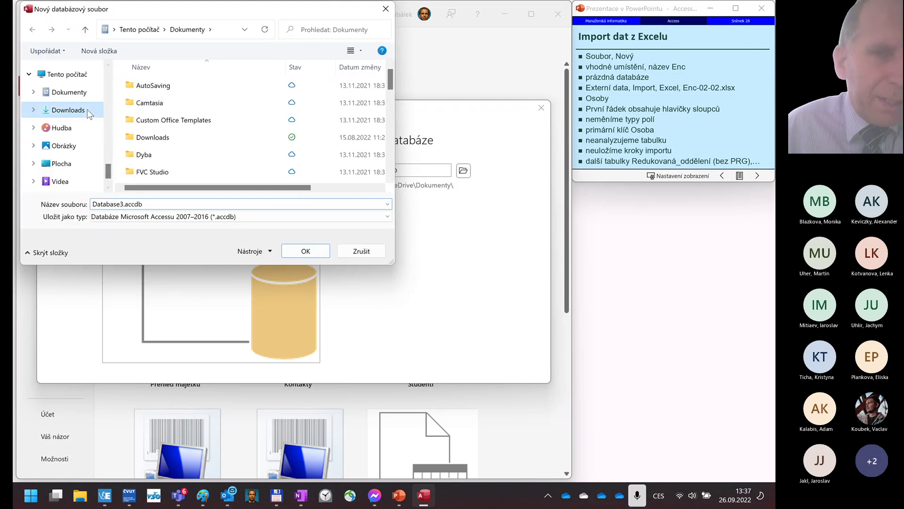
{"action": "double_click", "coordinate": [162, 131]}
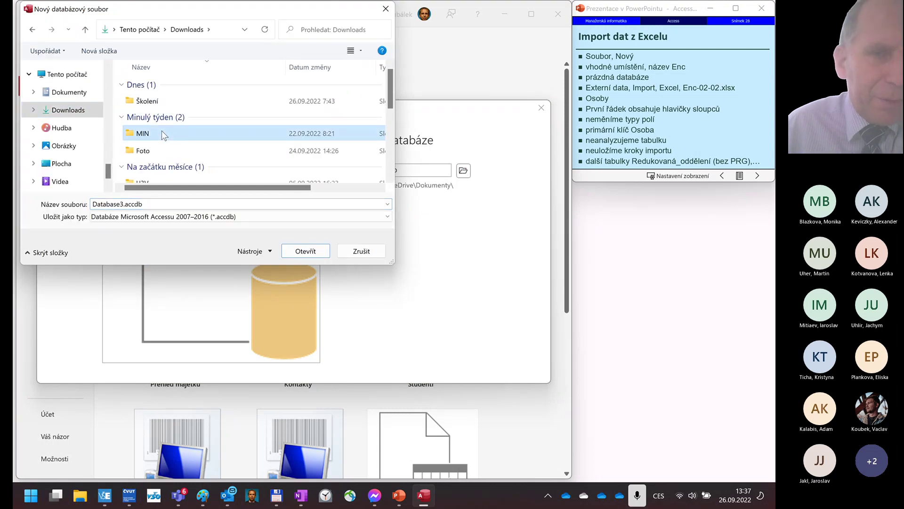
{"action": "double_click", "coordinate": [154, 87]}
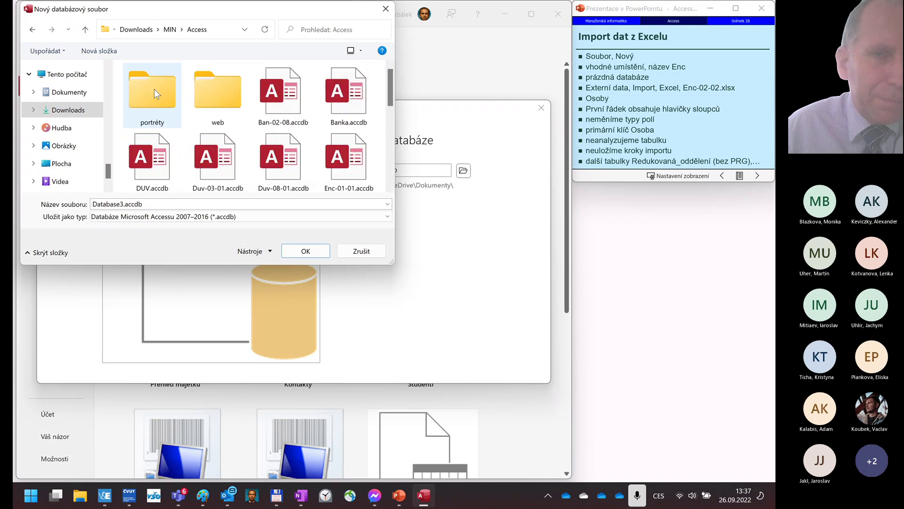
{"action": "double_click", "coordinate": [126, 205]}
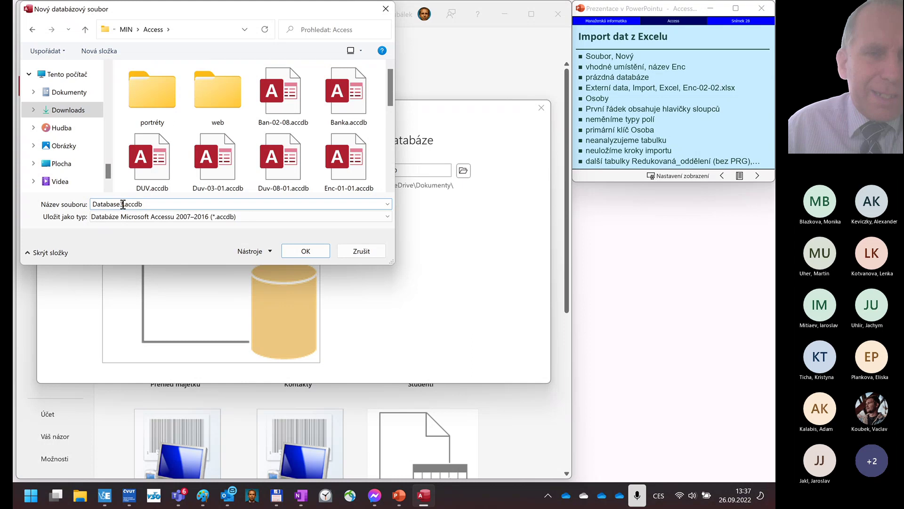
{"action": "double_click", "coordinate": [108, 204]}
{"action": "type", "text": "Enc2"}
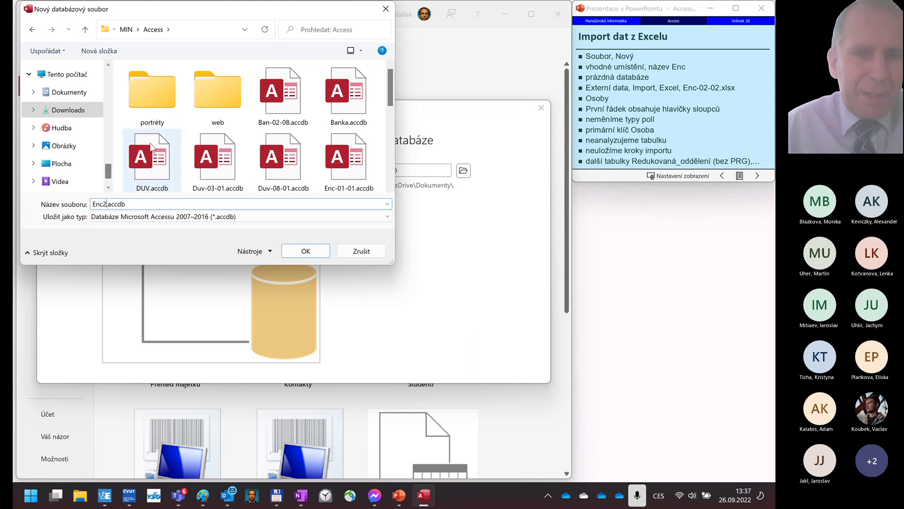
{"action": "left_click", "coordinate": [304, 252]}
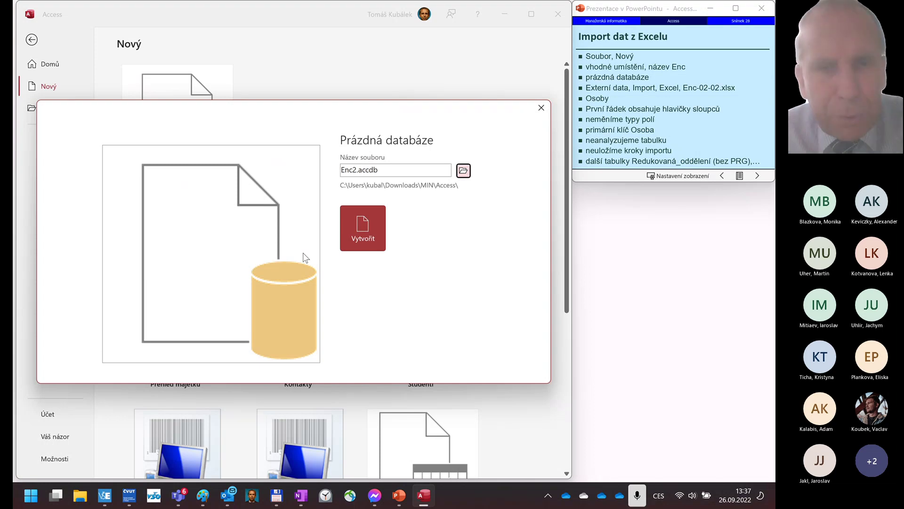
- Create the Enc2 database, agreeing to overwrite the existing Enc2.accdb
{"action": "key", "text": "shift+Tab"}
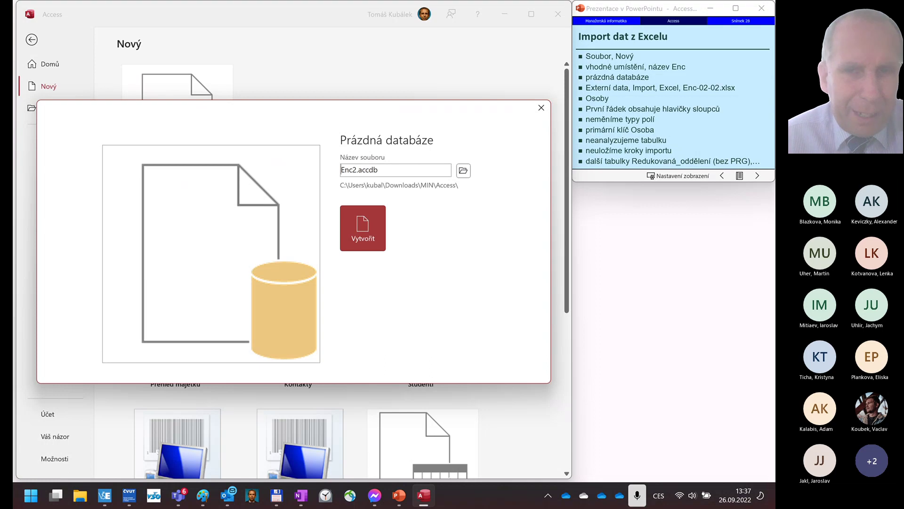
{"action": "left_click", "coordinate": [367, 248]}
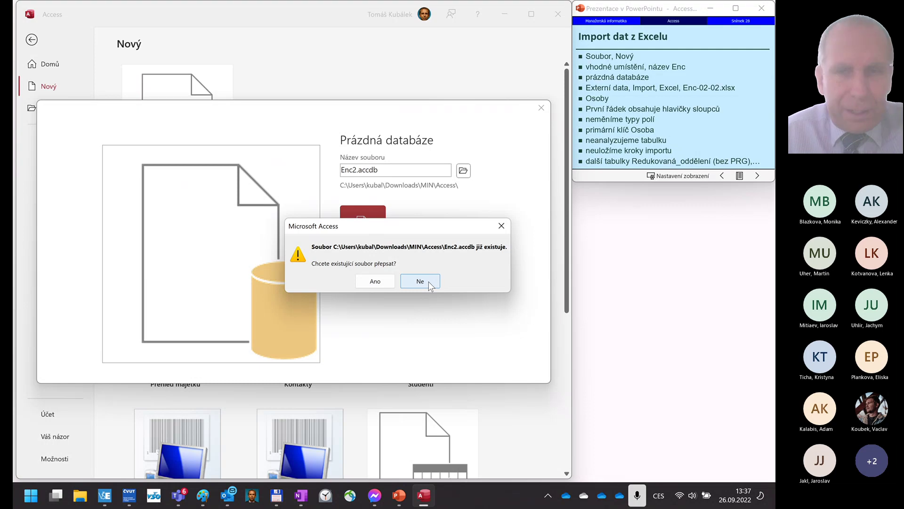
{"action": "left_click", "coordinate": [374, 281]}
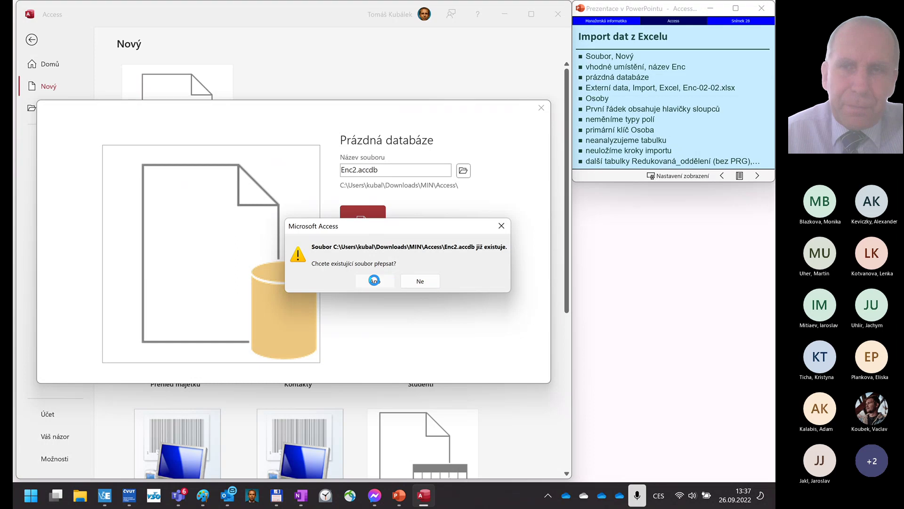